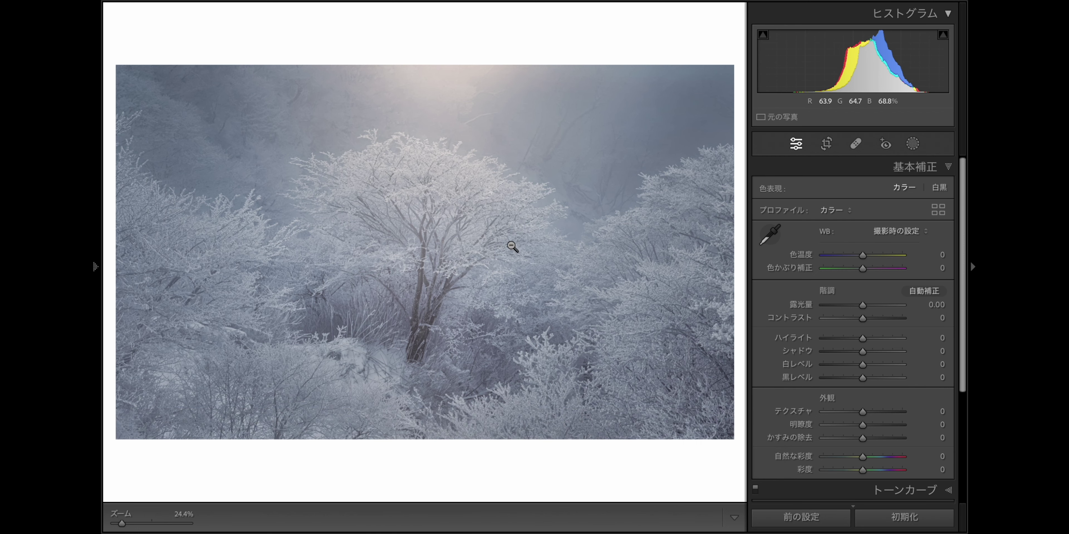
Inspect the frosted forest photo at 200%, checking the frost, central tree and misty background.
click(508, 245)
click(506, 245)
click(508, 245)
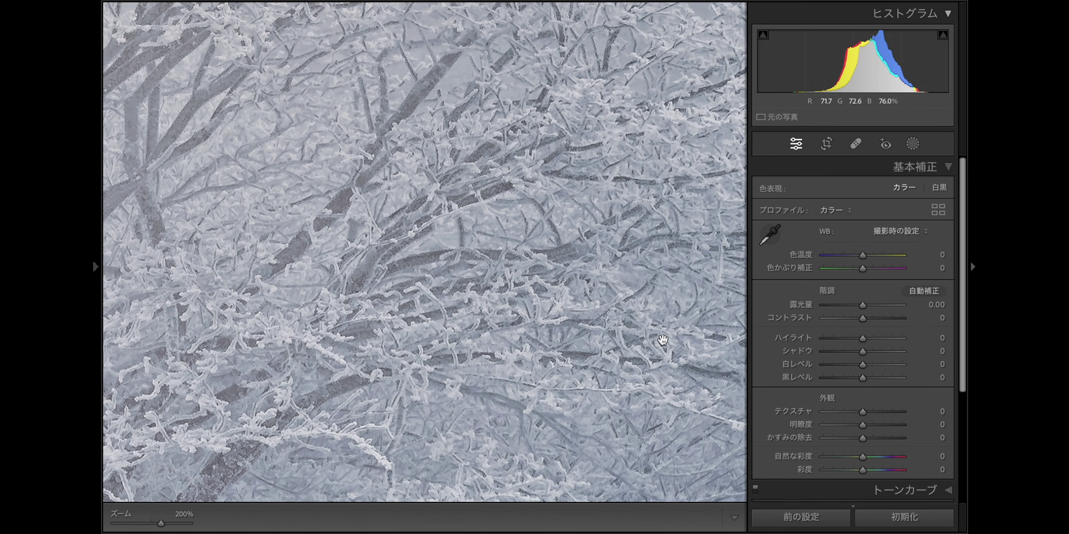
scroll(662, 340, up, 3)
scroll(662, 339, up, 3)
scroll(662, 339, up, 3)
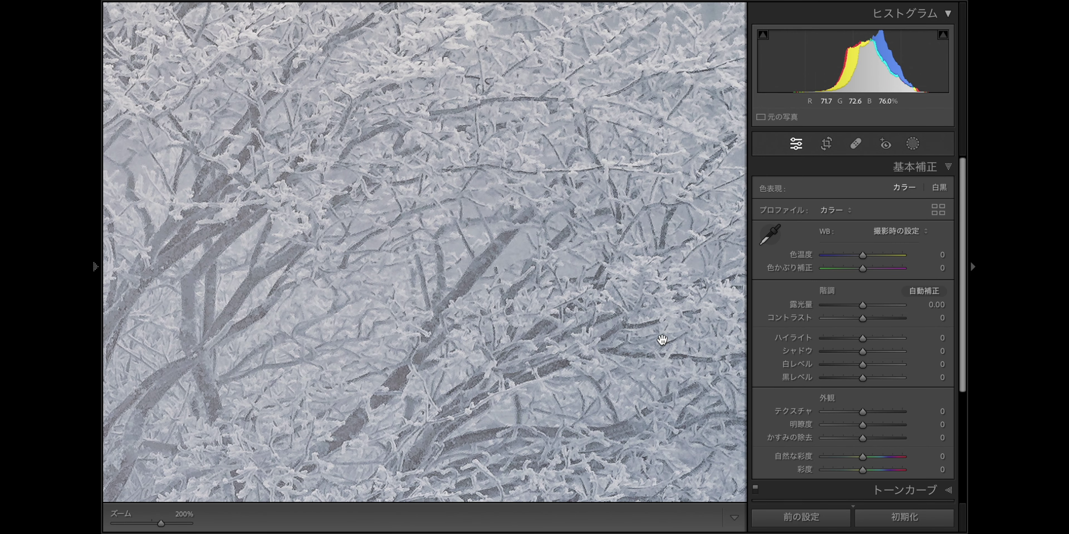
click(663, 340)
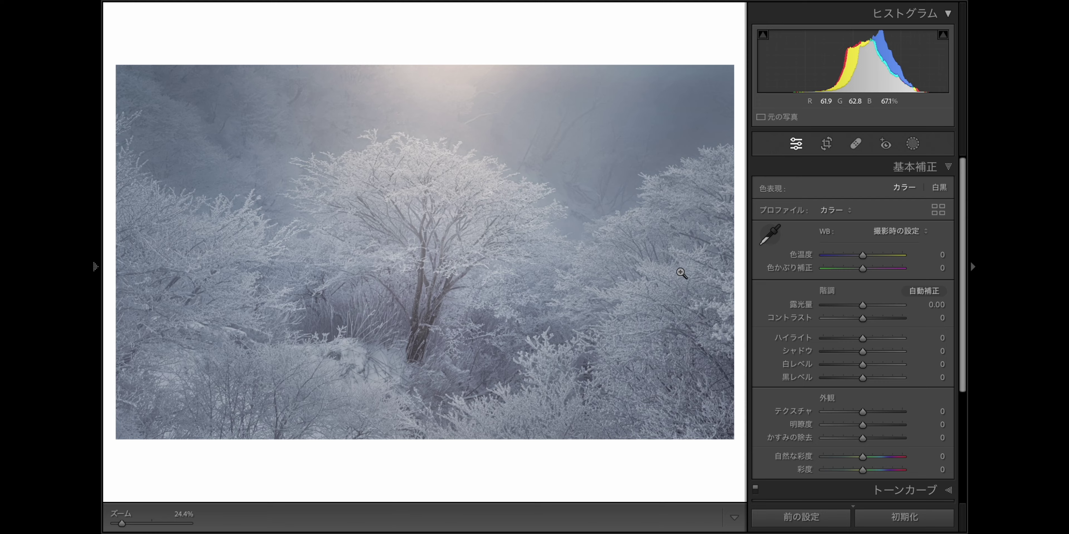
click(513, 215)
click(613, 231)
click(580, 199)
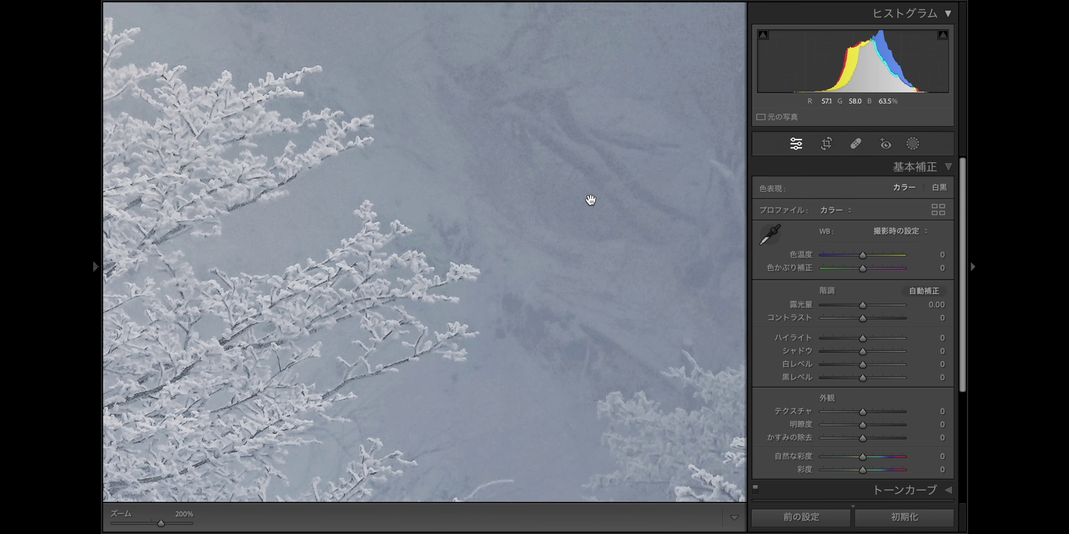
click(589, 200)
Send a copy with Lightroom adjustments to Adobe Photoshop 2023 for editing.
right_click(461, 218)
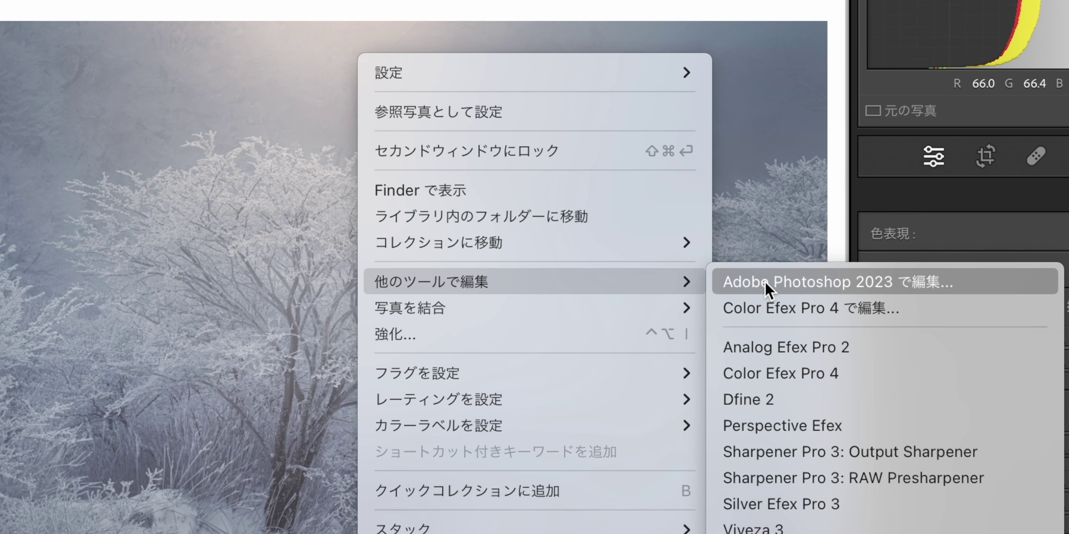
right_click(261, 278)
mouse_move(434, 281)
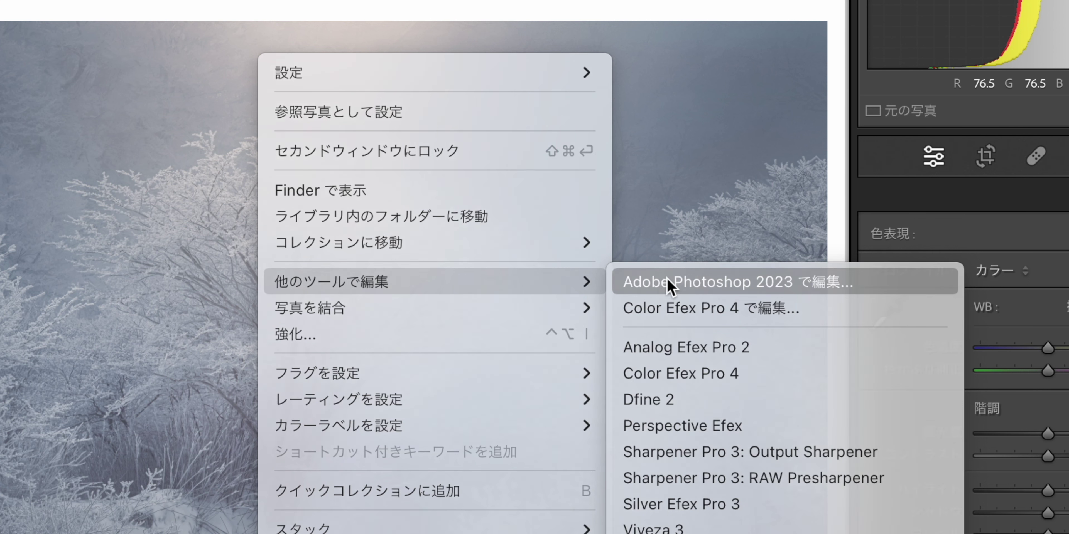
click(668, 282)
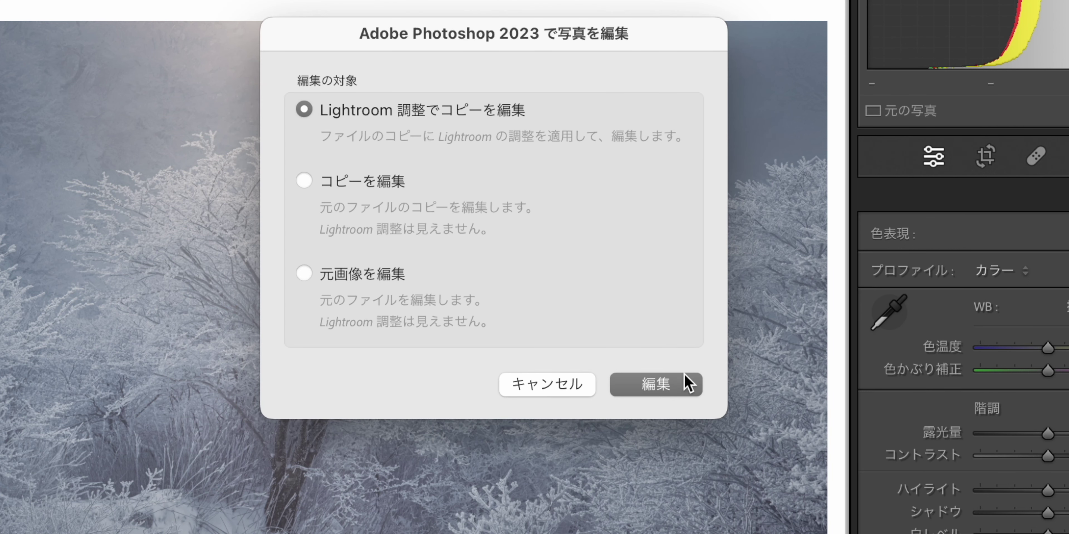
click(691, 392)
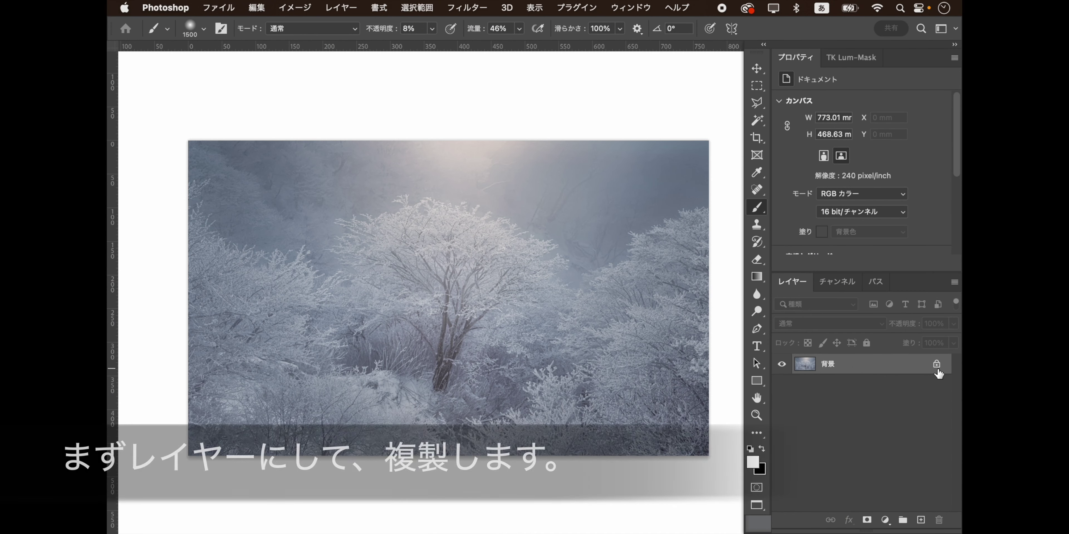
Unlock the background into レイヤー 0 and duplicate it as レイヤー 0 のコピー.
click(937, 365)
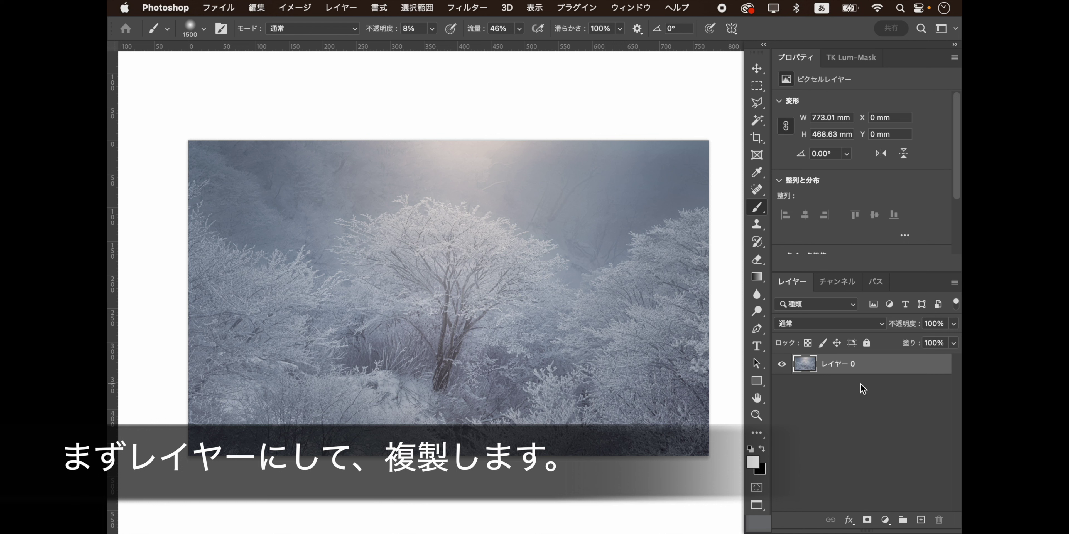
click(859, 391)
drag(864, 370, 921, 520)
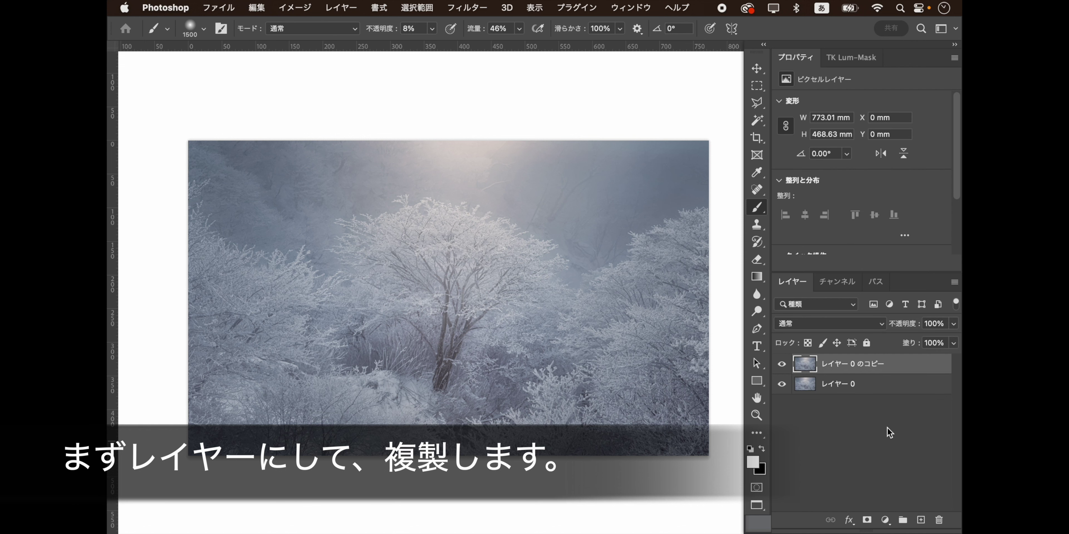
click(858, 420)
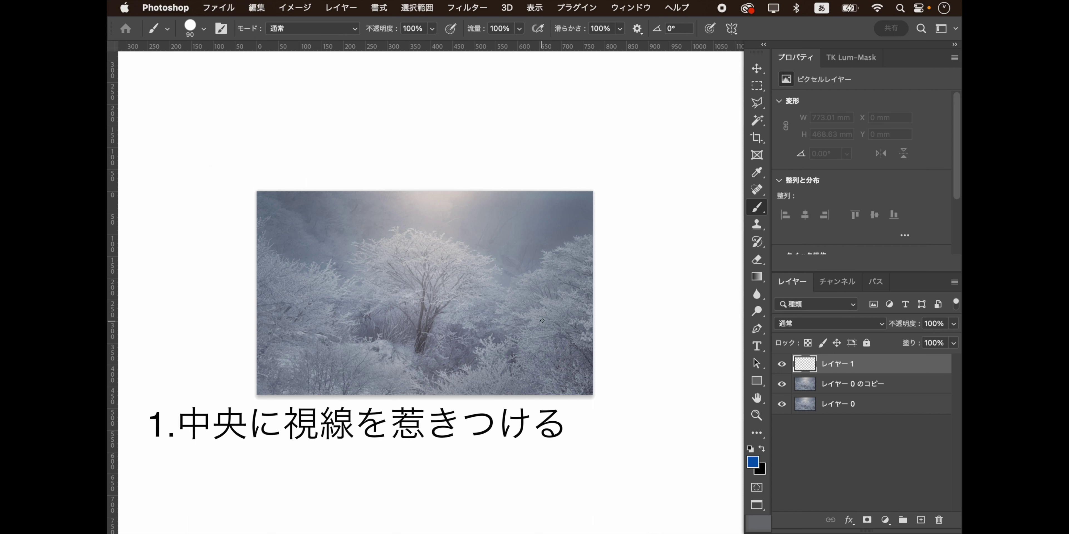
Circle the central tree in blue on the sketch layer, redrawing the first attempt.
mouse_move(527, 256)
mouse_down()
mouse_move(517, 236)
mouse_move(525, 286)
mouse_up()
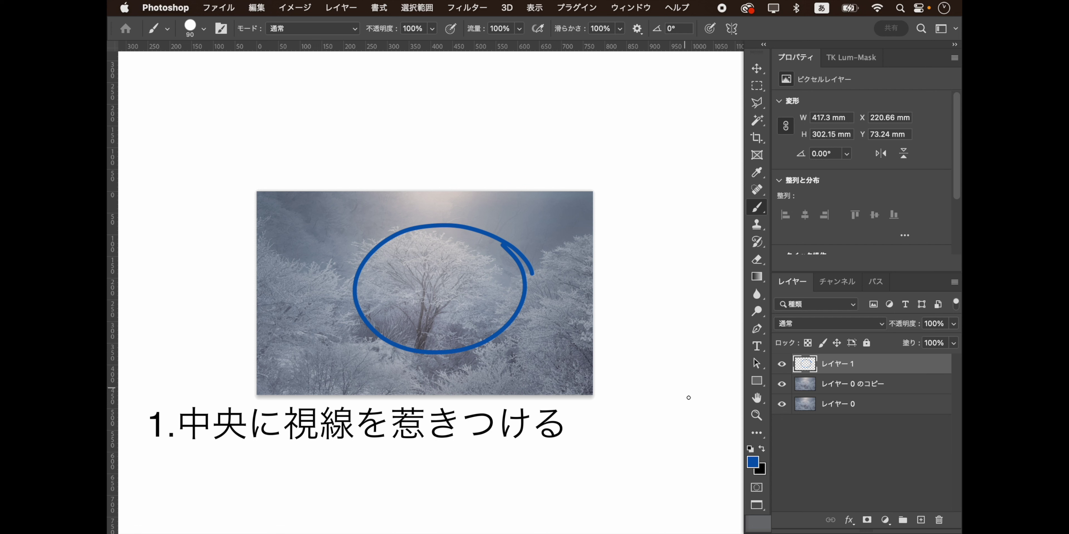
key(super+z)
key(super+z)
drag(503, 283, 507, 314)
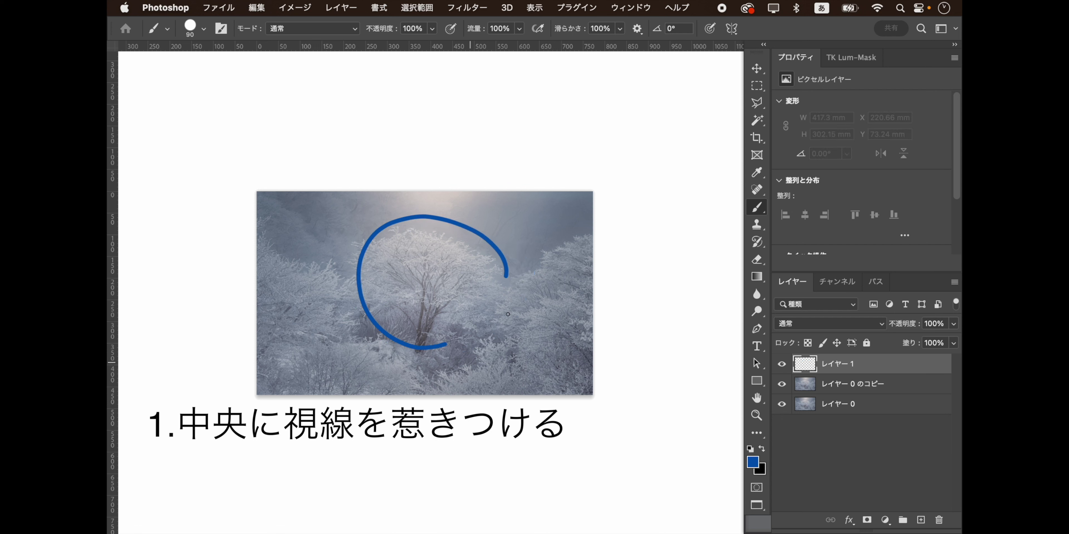
drag(508, 314, 501, 253)
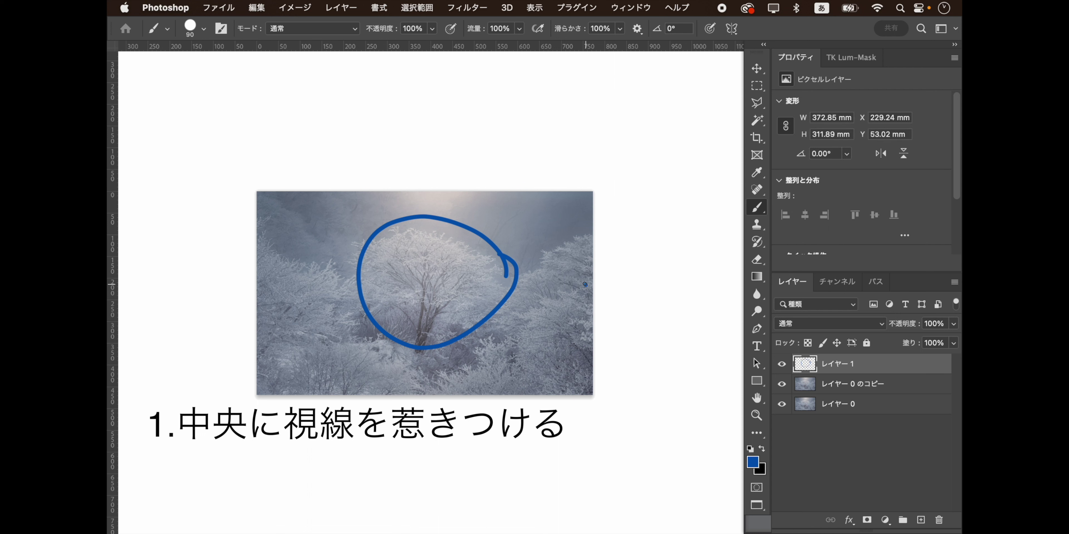
Add blue pointing lines on both sides of the tree and a U-curve under the top light.
drag(585, 284, 555, 267)
drag(574, 339, 545, 318)
drag(560, 376, 534, 359)
drag(535, 394, 515, 375)
drag(362, 386, 382, 366)
drag(297, 366, 328, 333)
mouse_move(274, 307)
mouse_down()
mouse_move(309, 285)
mouse_move(302, 271)
mouse_up()
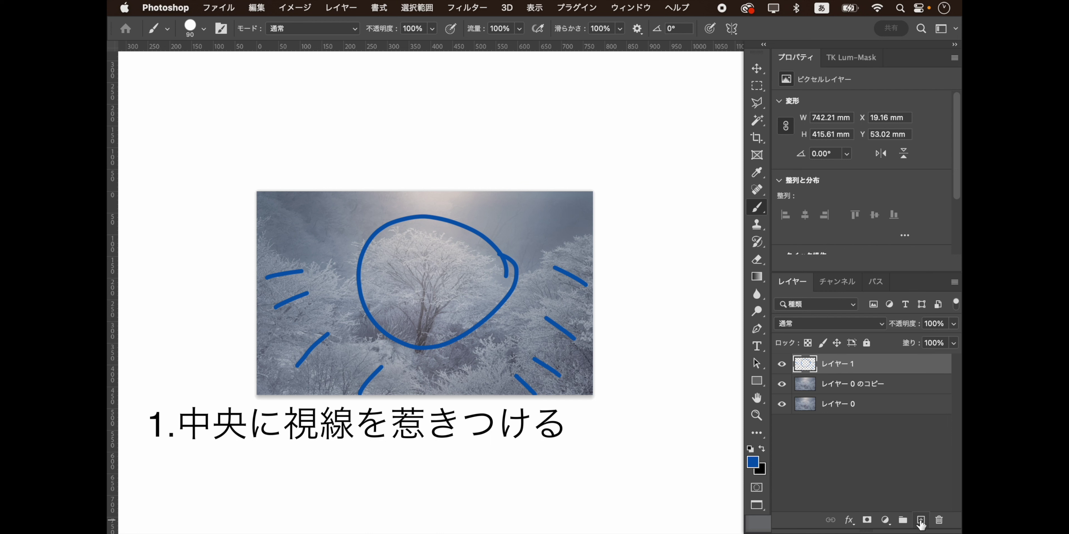
drag(378, 191, 506, 185)
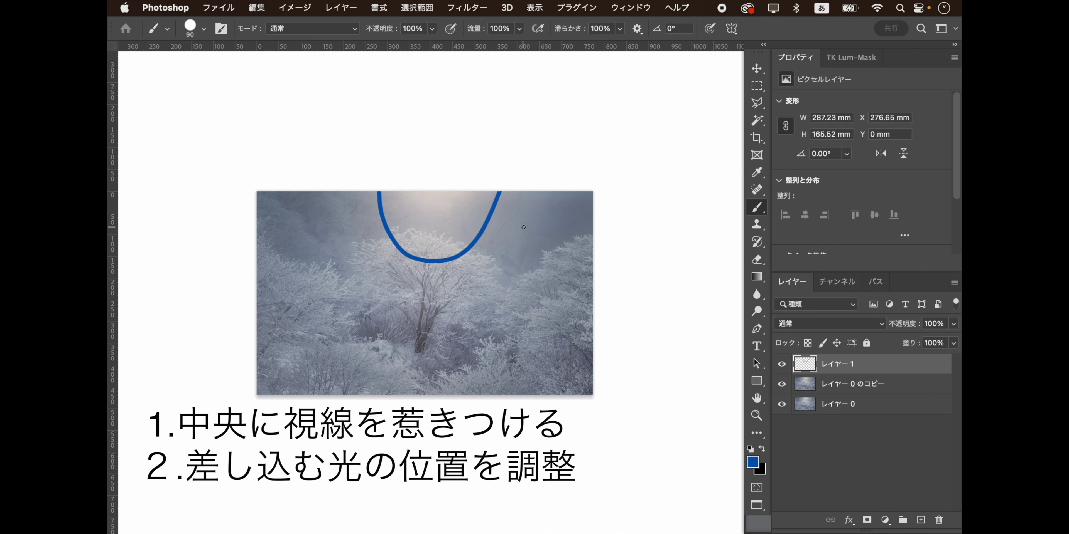
Sketch an arrow, dot and vertical line on レイヤー 1, then delete that sketch layer.
mouse_move(501, 221)
mouse_down()
mouse_move(523, 220)
mouse_move(513, 238)
mouse_up()
drag(443, 196, 439, 198)
drag(420, 362, 421, 196)
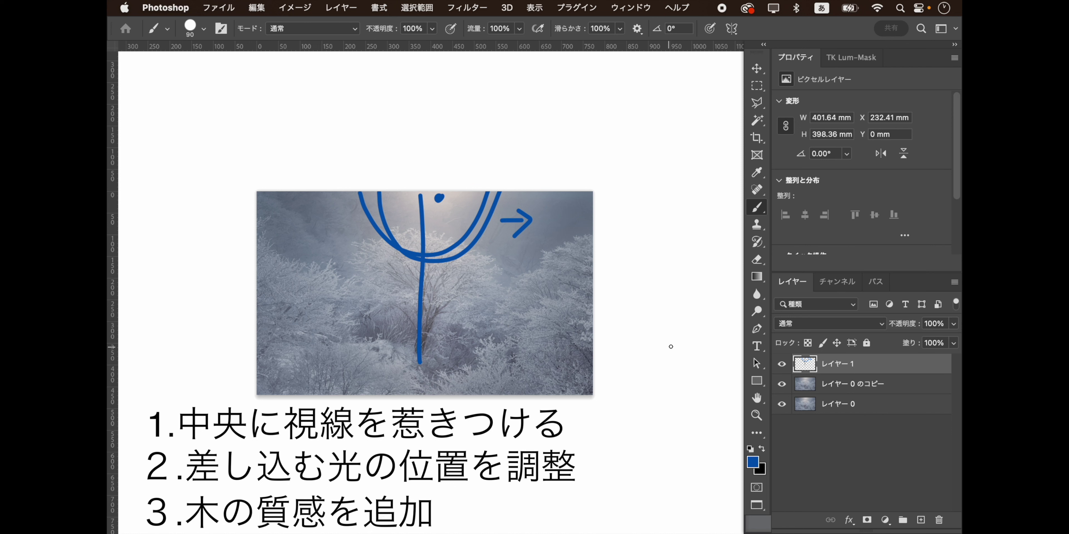
click(939, 520)
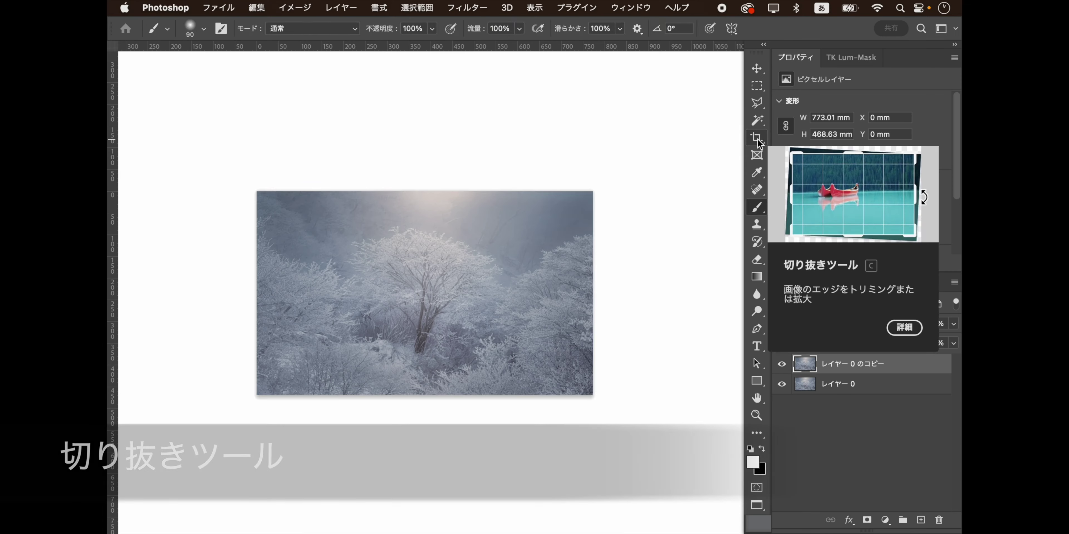
Crop the canvas upward to 585.89 mm tall, leaving a transparent strip above the photo.
click(674, 168)
drag(420, 188, 423, 168)
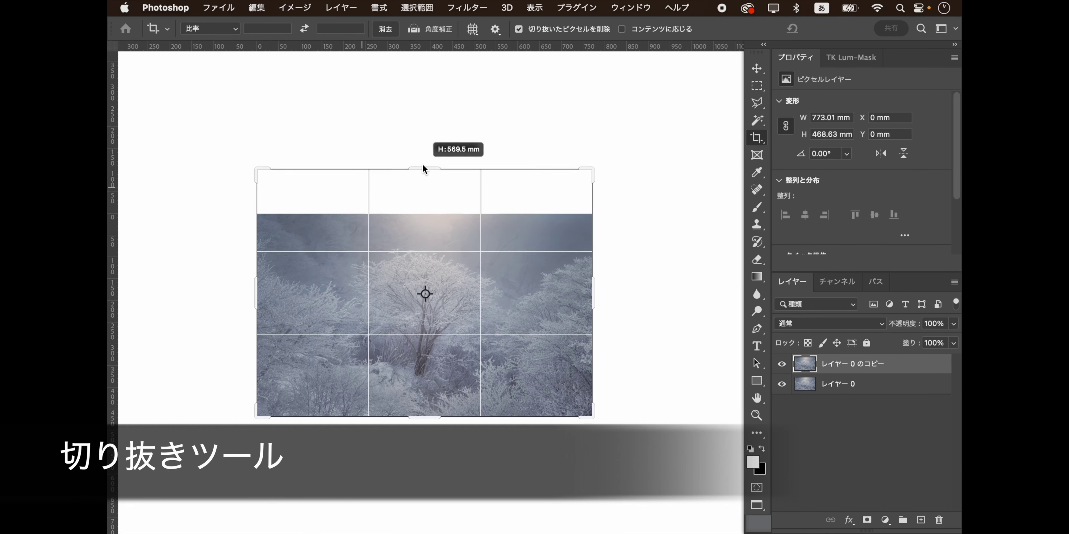
drag(423, 164, 423, 166)
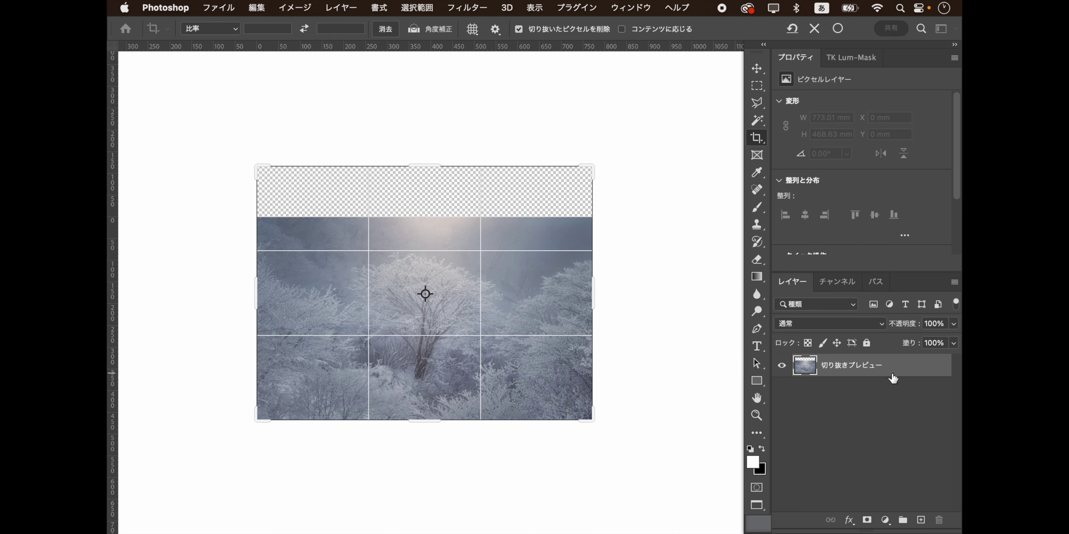
key(Return)
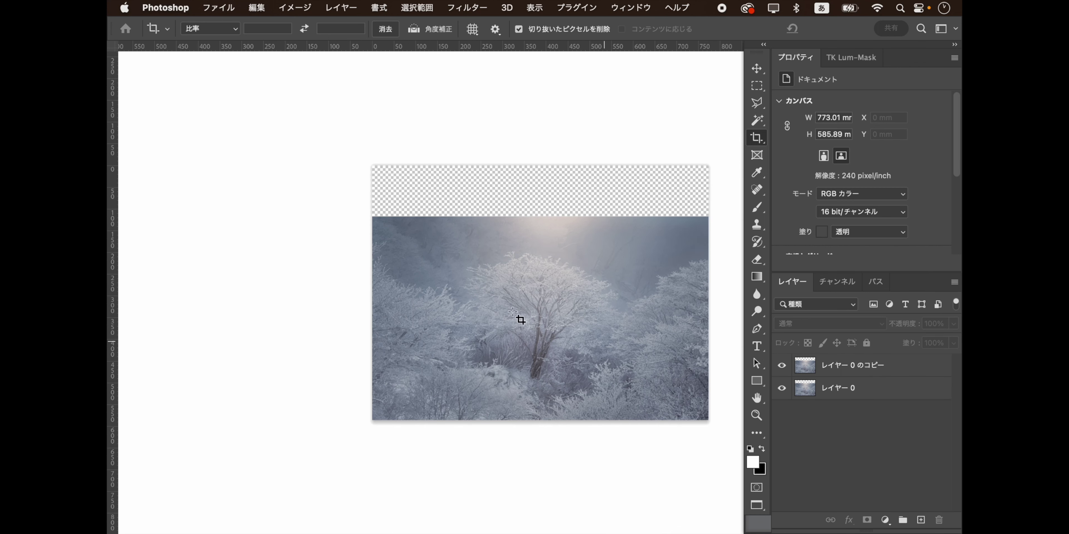
scroll(588, 318, right, 5)
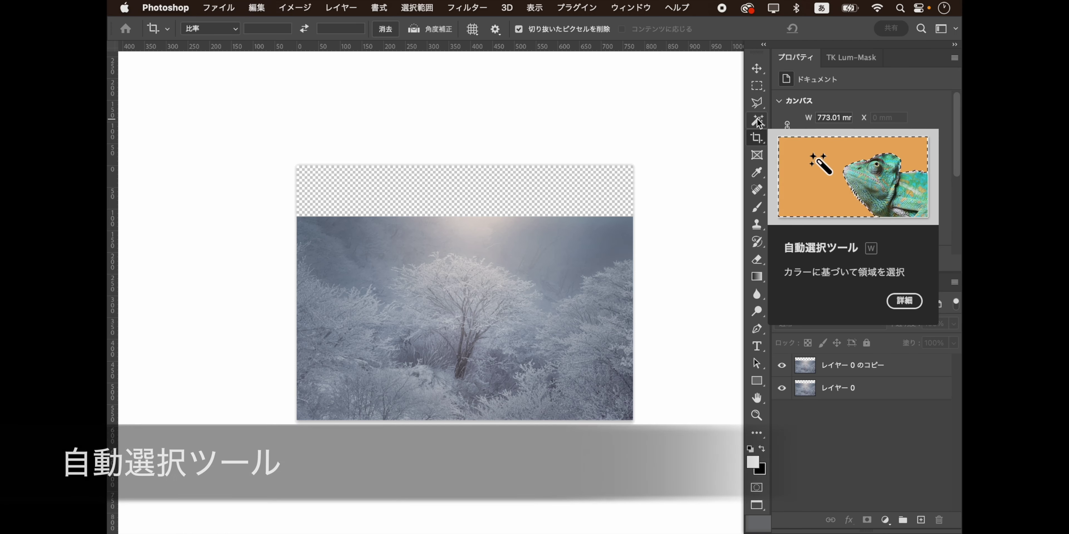
click(673, 190)
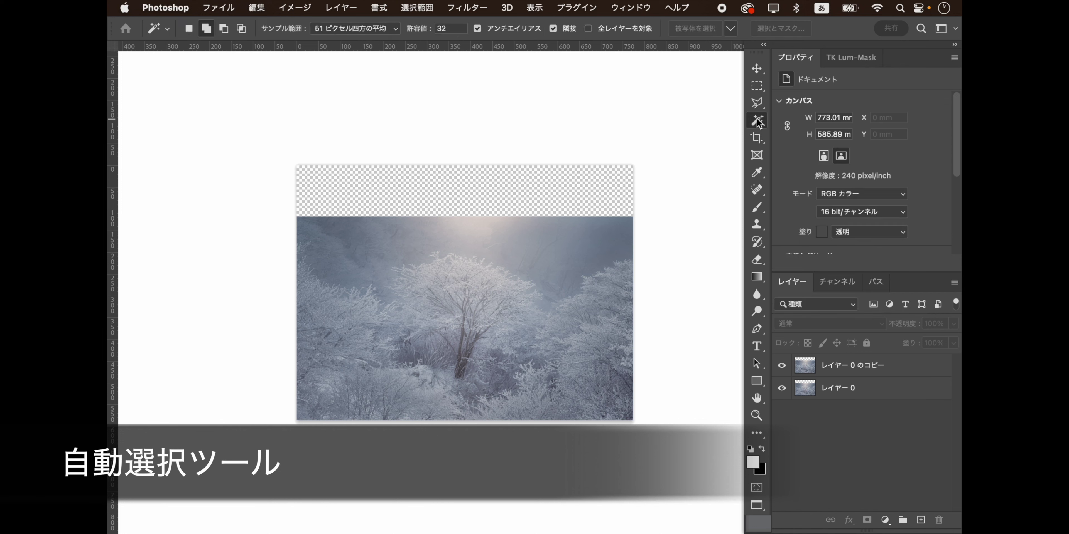
Target レイヤー 0 のコピー and magic-wand select the transparent strip above the photo.
click(804, 370)
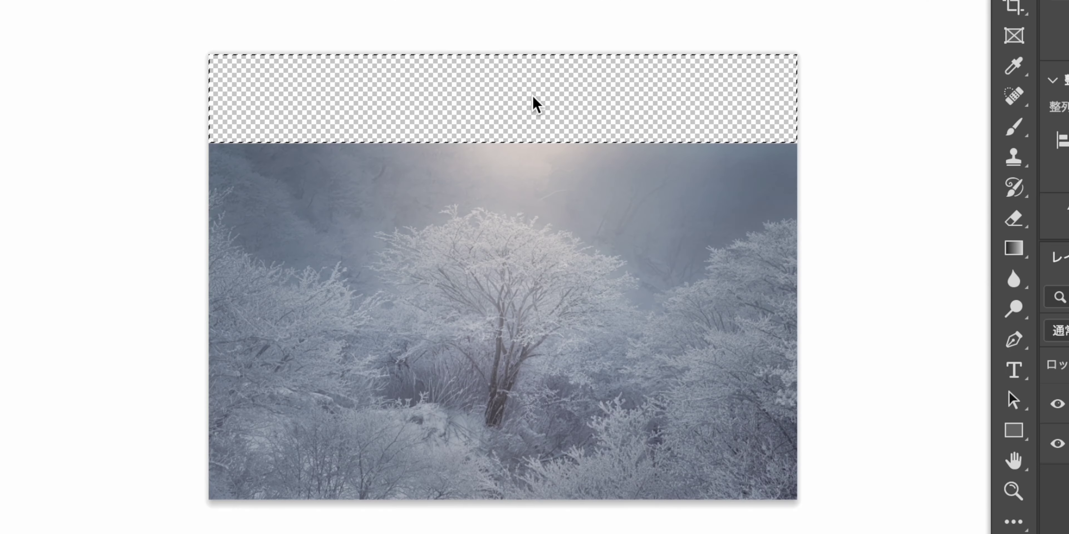
click(481, 189)
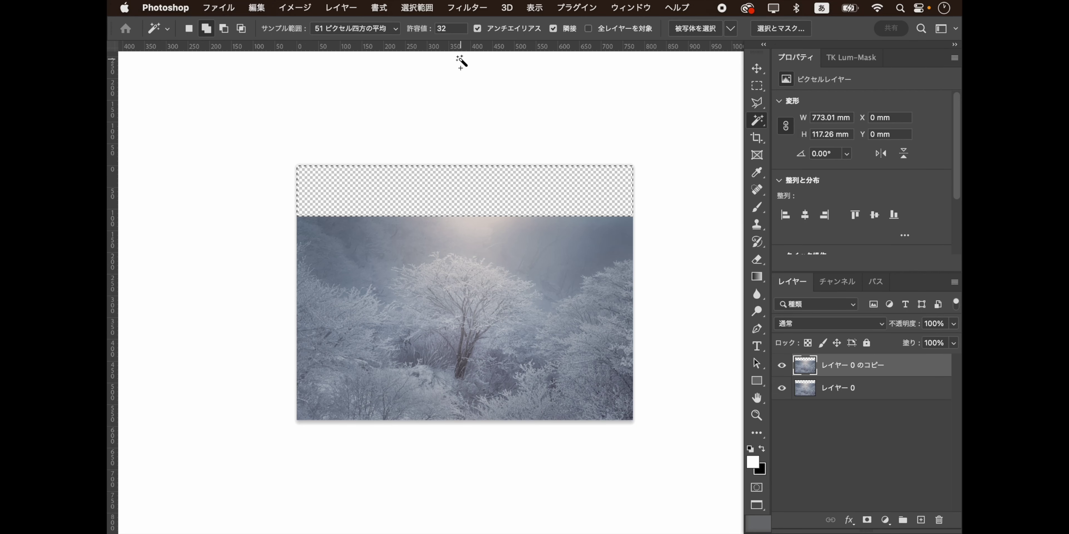
Expand the strip selection by 5 pixels and zoom in on the photo's top edge.
click(425, 13)
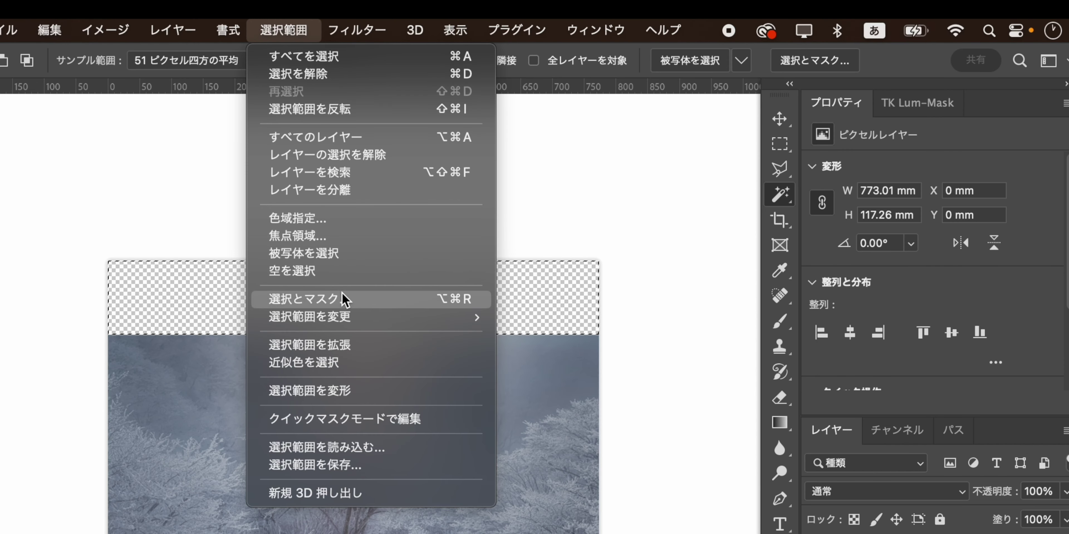
mouse_move(317, 317)
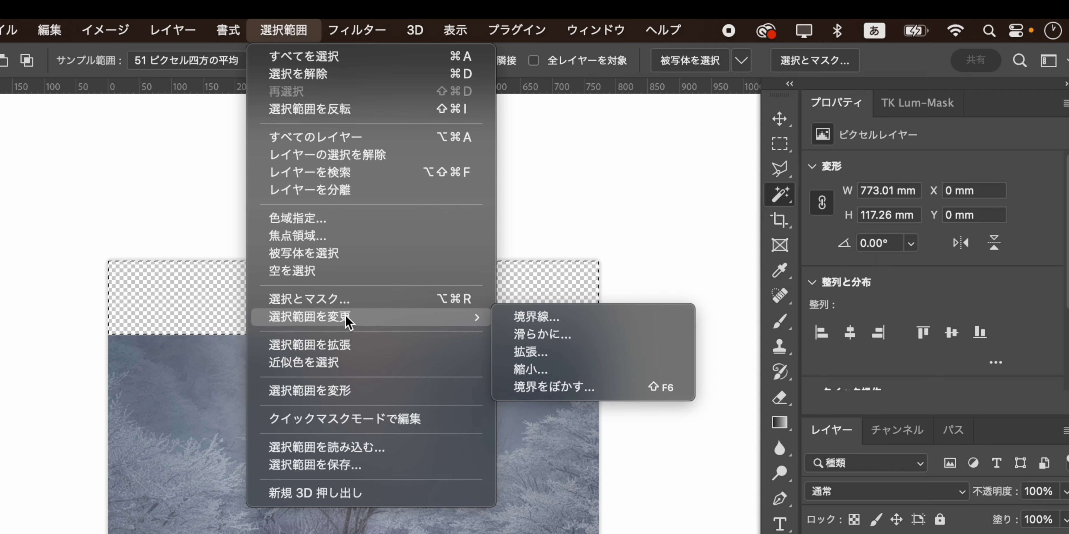
click(582, 353)
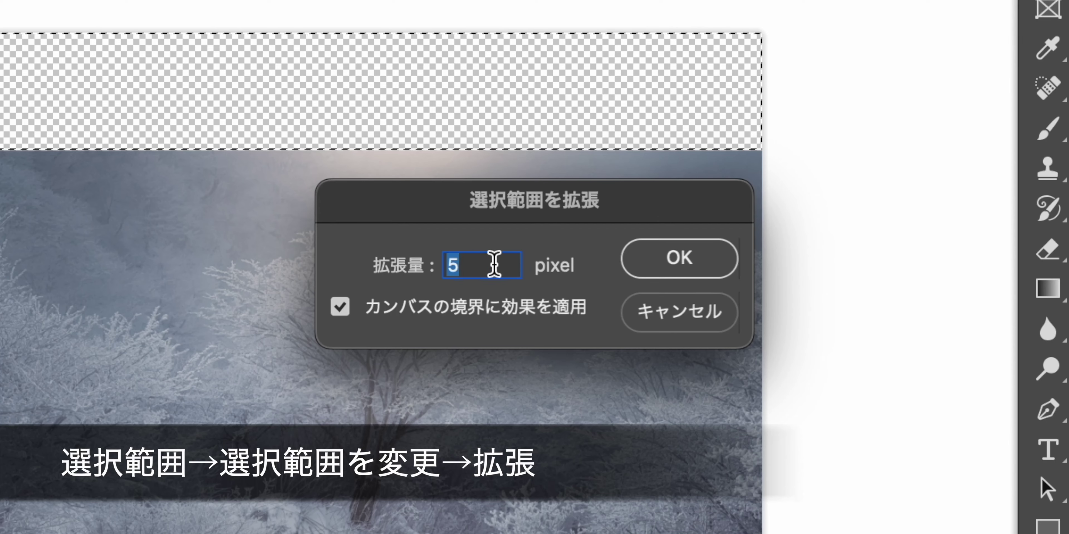
click(461, 264)
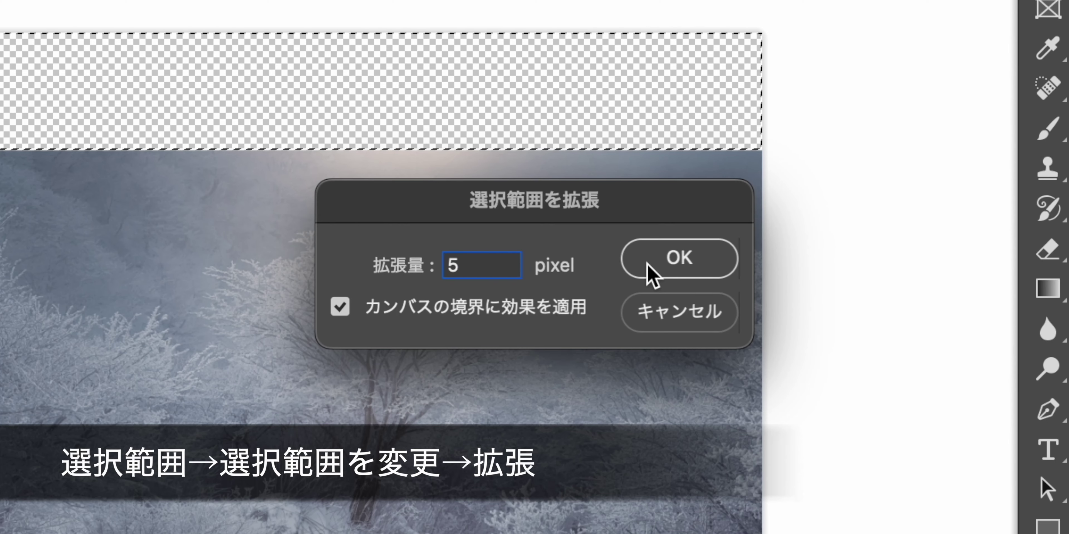
click(672, 264)
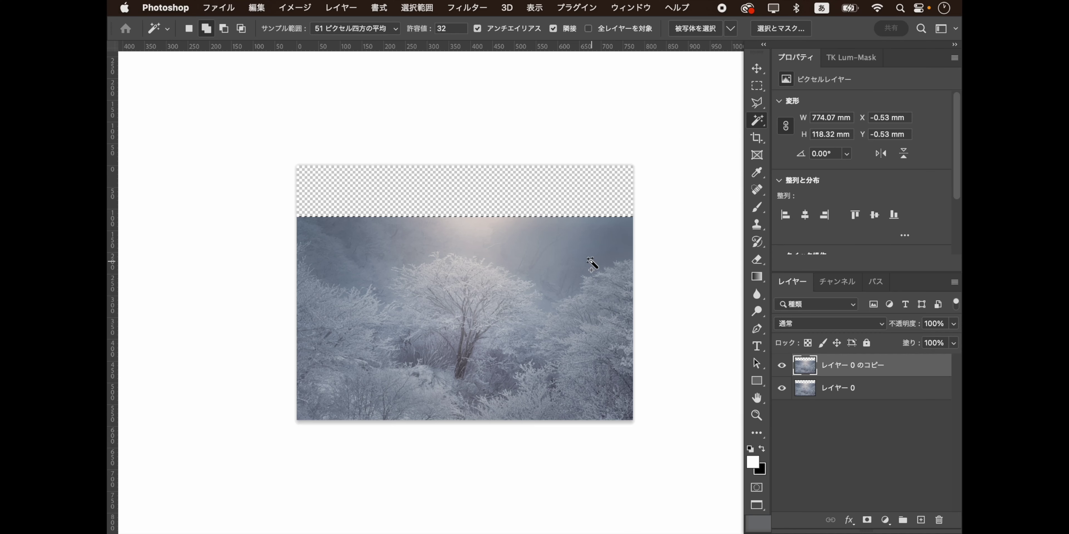
key(super+plus)
key(super+plus)
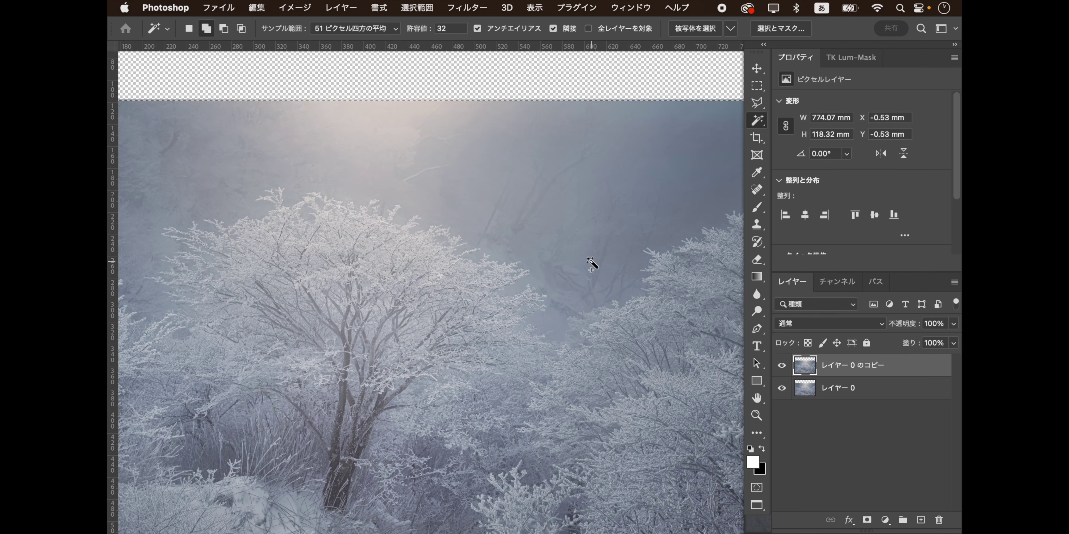
key(super+plus)
key(super+plus)
scroll(591, 265, up, 2)
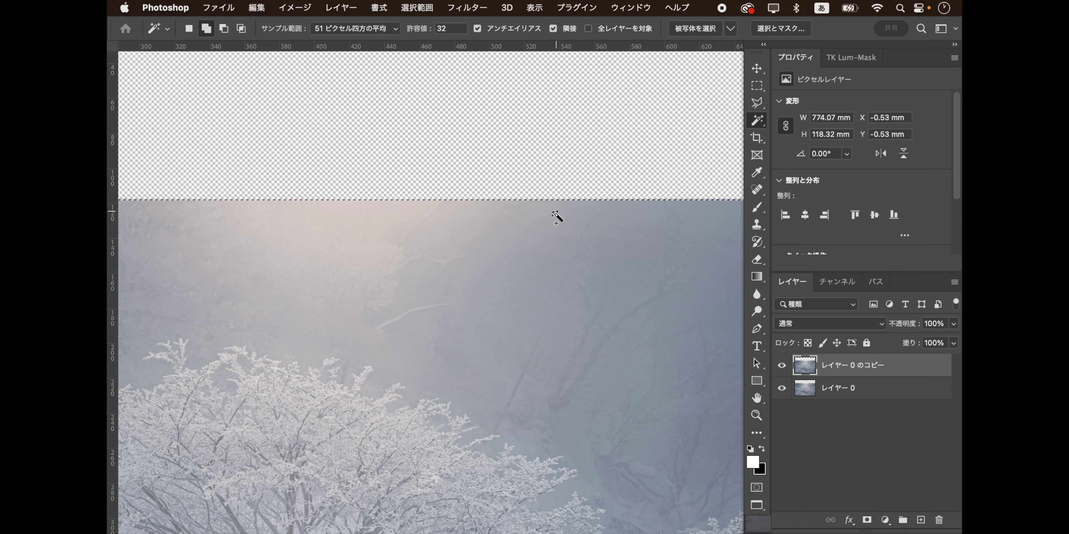
Expand the selection by 10 pixels, then zoom back out to the whole image.
click(461, 8)
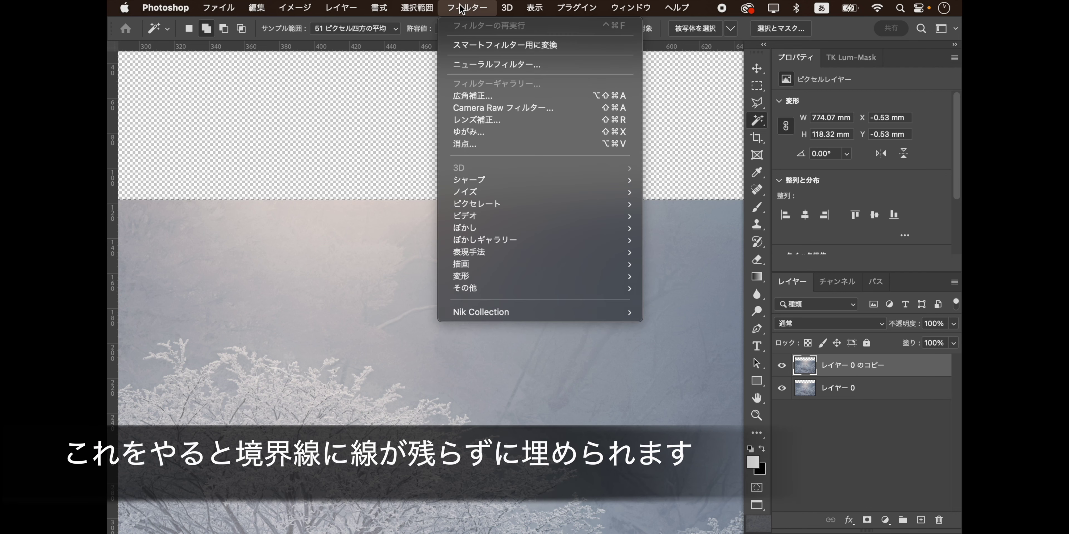
mouse_move(450, 204)
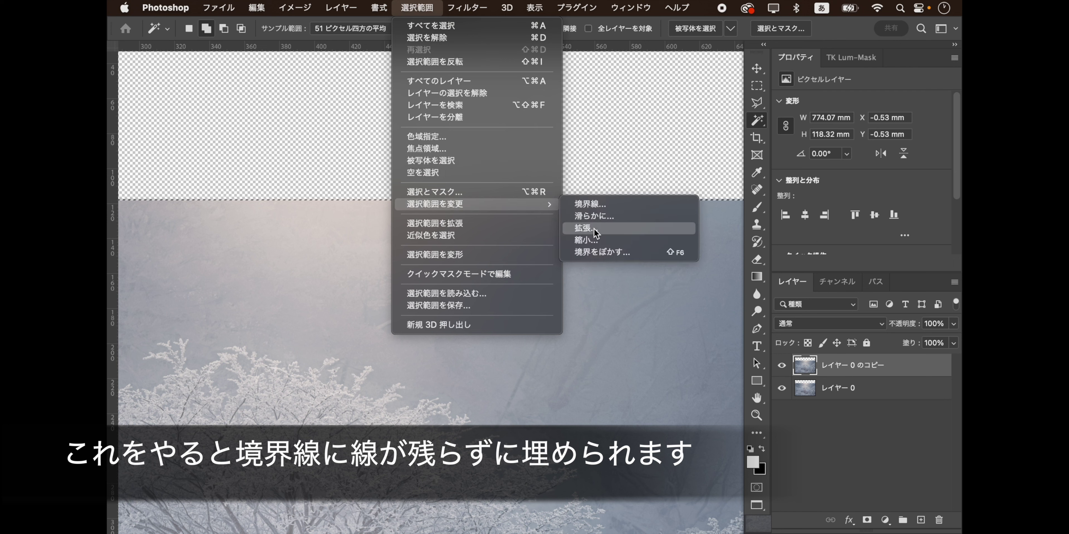
click(594, 228)
text(1)
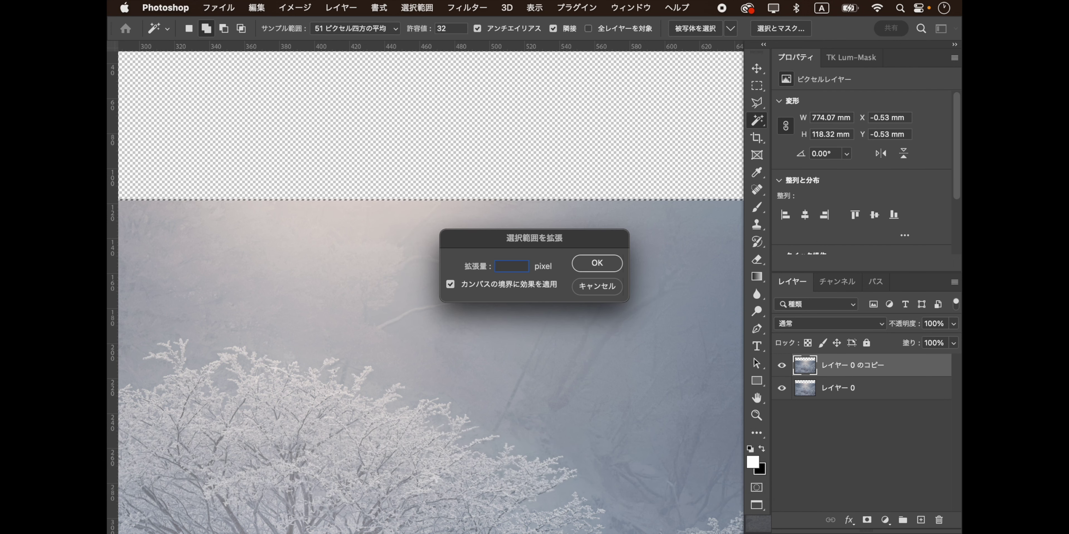
text(0)
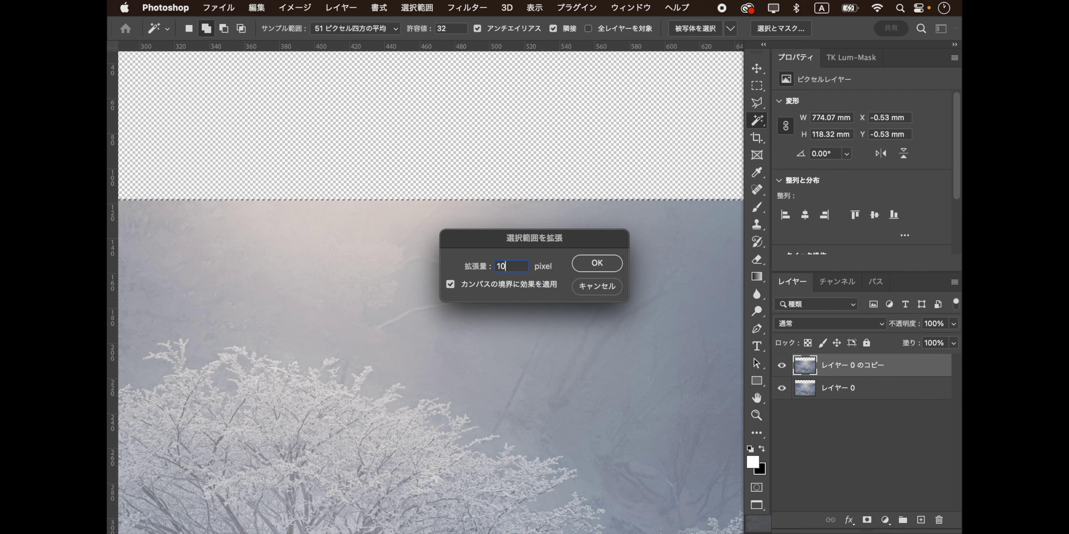
click(589, 263)
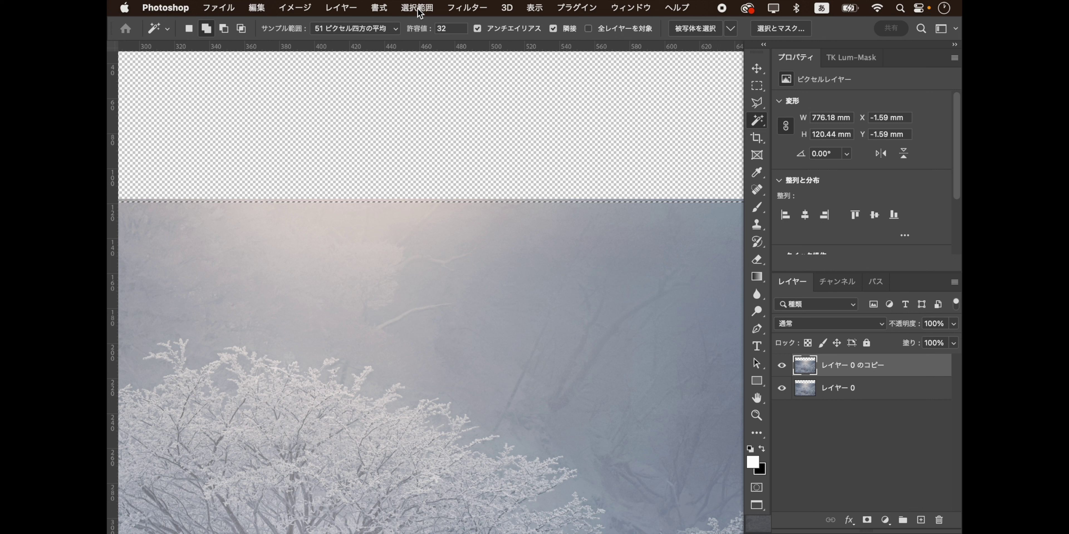
click(417, 8)
click(354, 62)
key(super+minus)
key(super+minus)
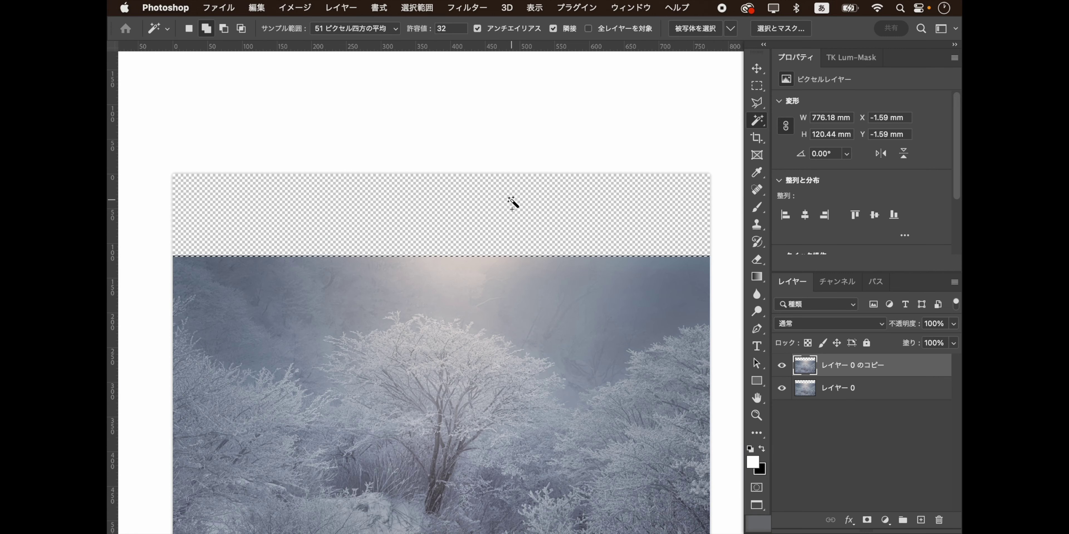
Start Content-Aware Fill and subtract the trees and lower patches from the sampling area.
click(257, 8)
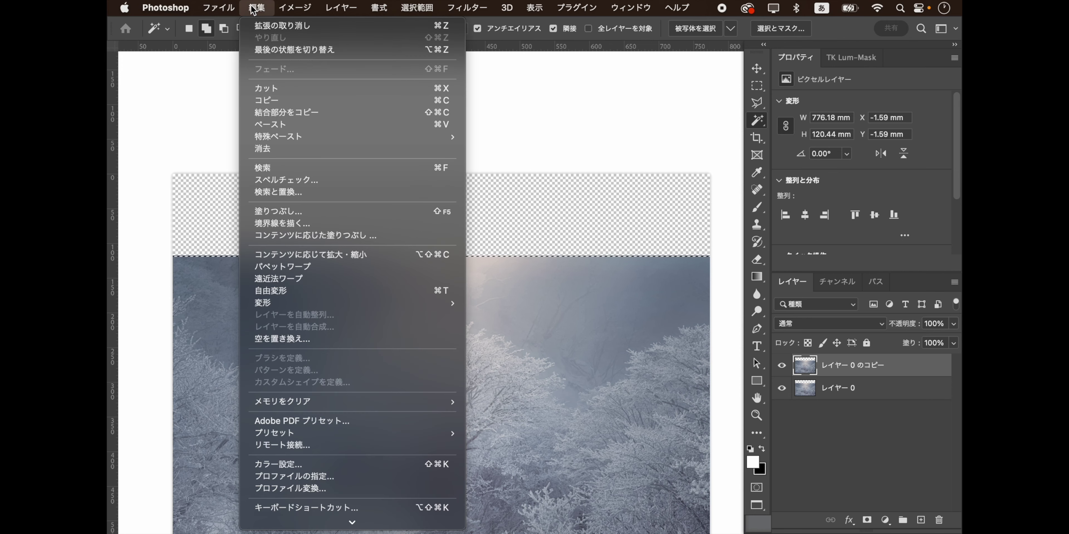
click(332, 238)
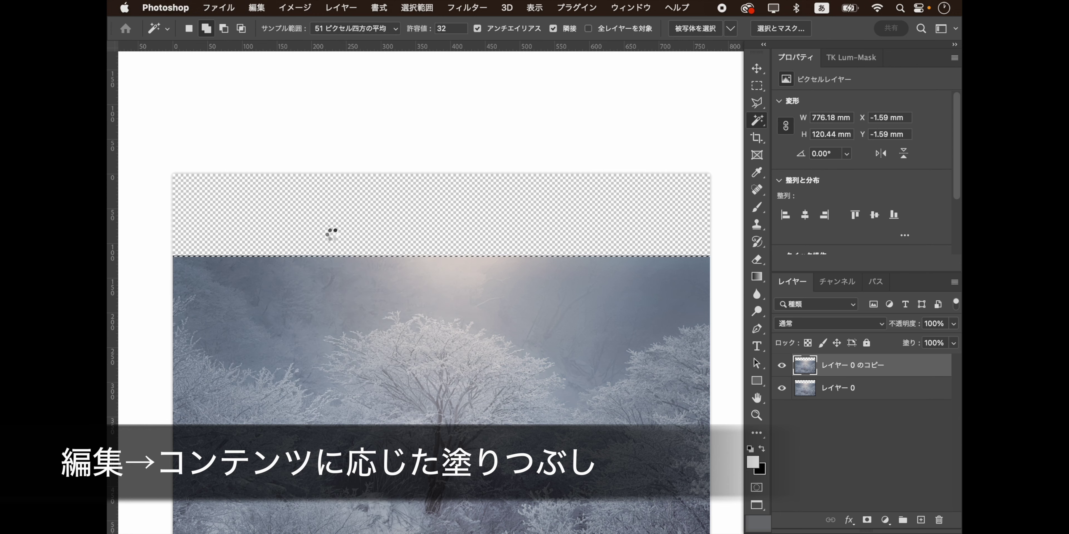
scroll(501, 231, down, 3)
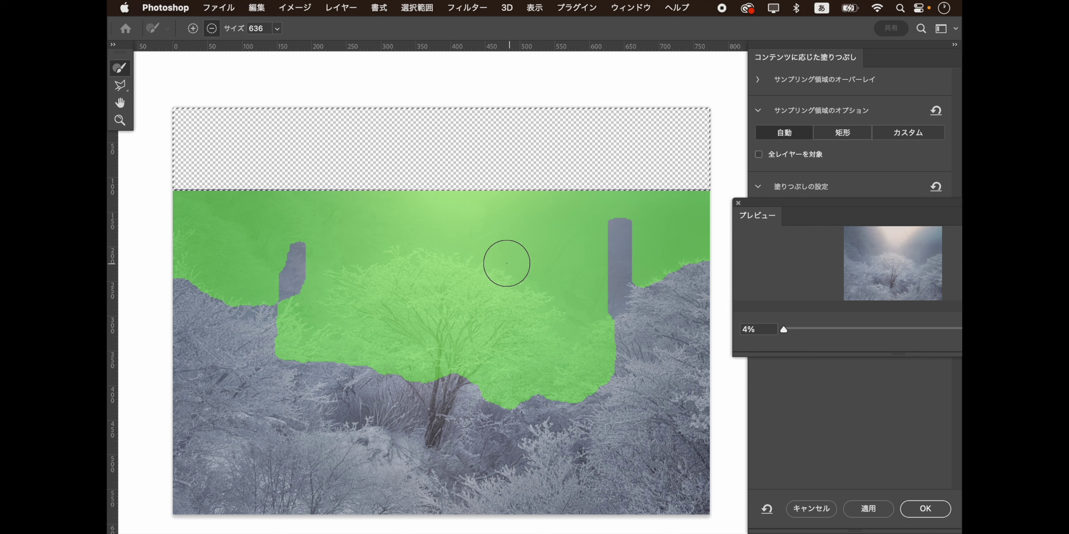
mouse_move(315, 263)
mouse_down()
mouse_move(573, 262)
mouse_move(401, 281)
mouse_move(580, 296)
mouse_move(310, 337)
mouse_move(525, 358)
mouse_move(331, 312)
mouse_up()
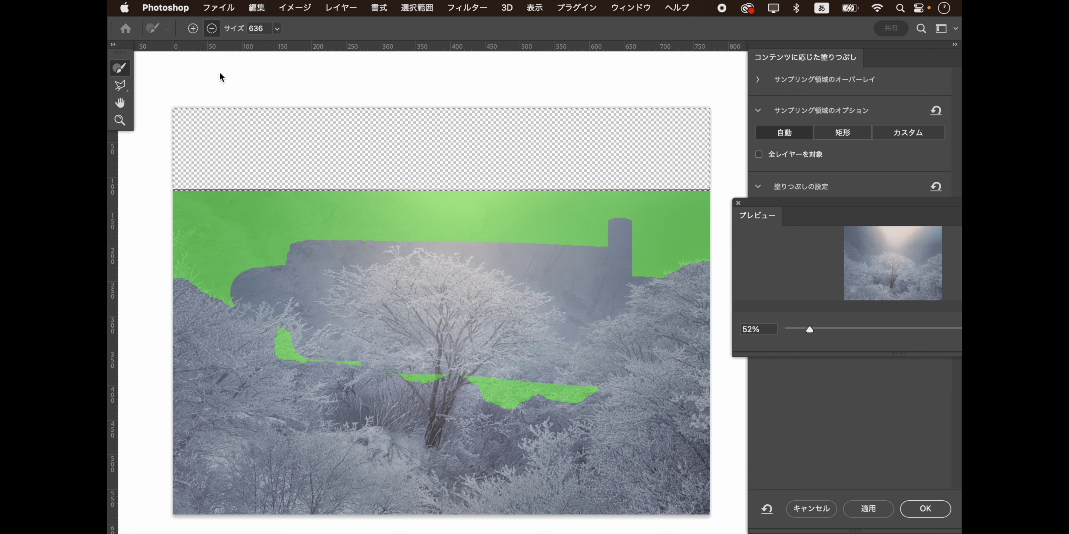
mouse_move(269, 313)
mouse_down()
mouse_move(460, 363)
mouse_move(479, 392)
mouse_move(705, 259)
mouse_move(628, 283)
mouse_up()
mouse_move(358, 299)
mouse_down()
mouse_move(162, 250)
mouse_move(178, 233)
mouse_move(286, 289)
mouse_up()
Refine the sampling area to the upper sky band and apply the generated sky.
click(193, 28)
drag(616, 226, 621, 236)
click(211, 28)
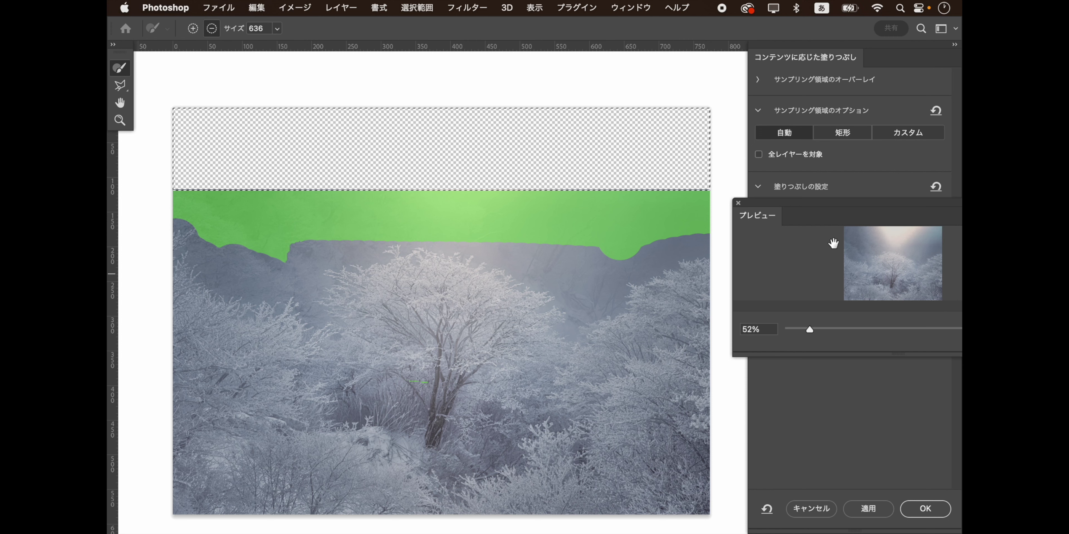
drag(856, 212, 543, 205)
drag(678, 211, 914, 139)
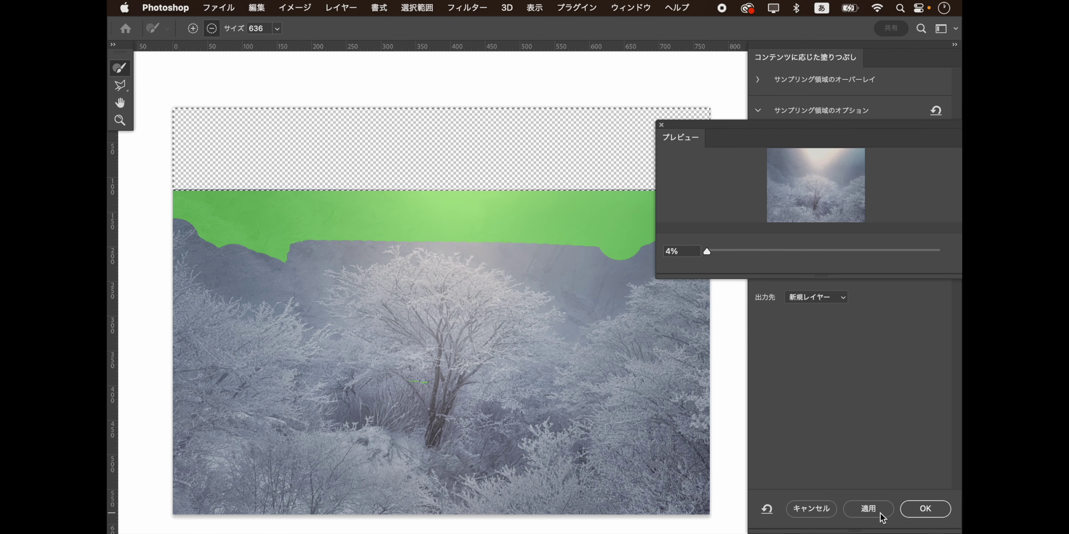
click(868, 508)
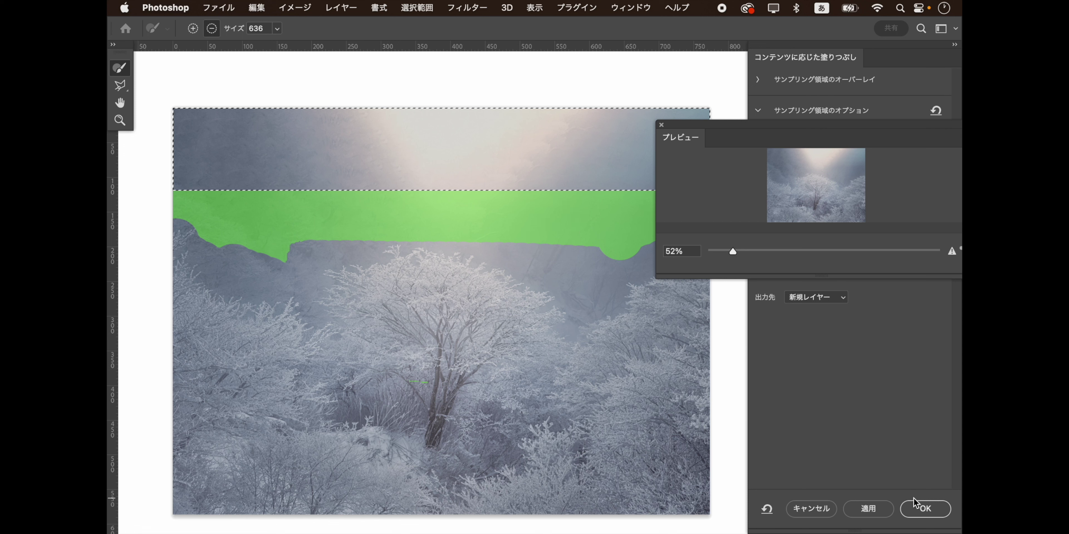
Keep the sky fill as a new layer, deselect, merge visible layers, and duplicate the merged layer.
click(924, 509)
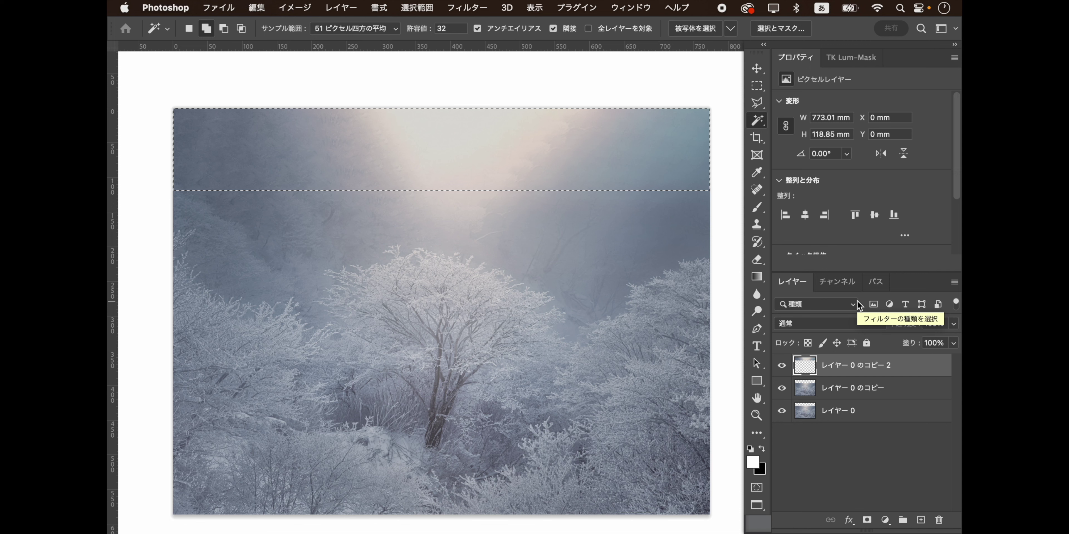
key(super+d)
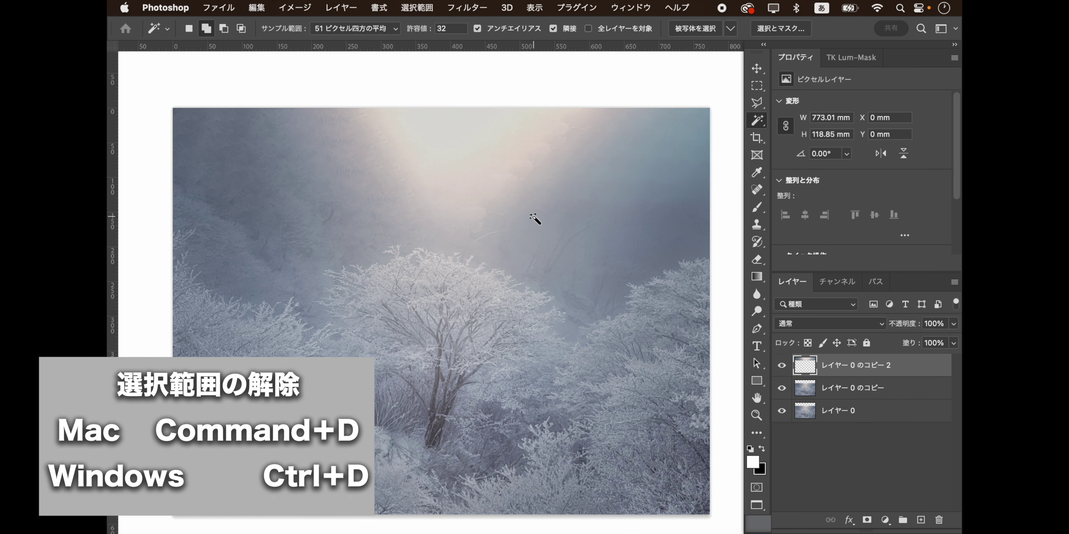
scroll(535, 219, down, 3)
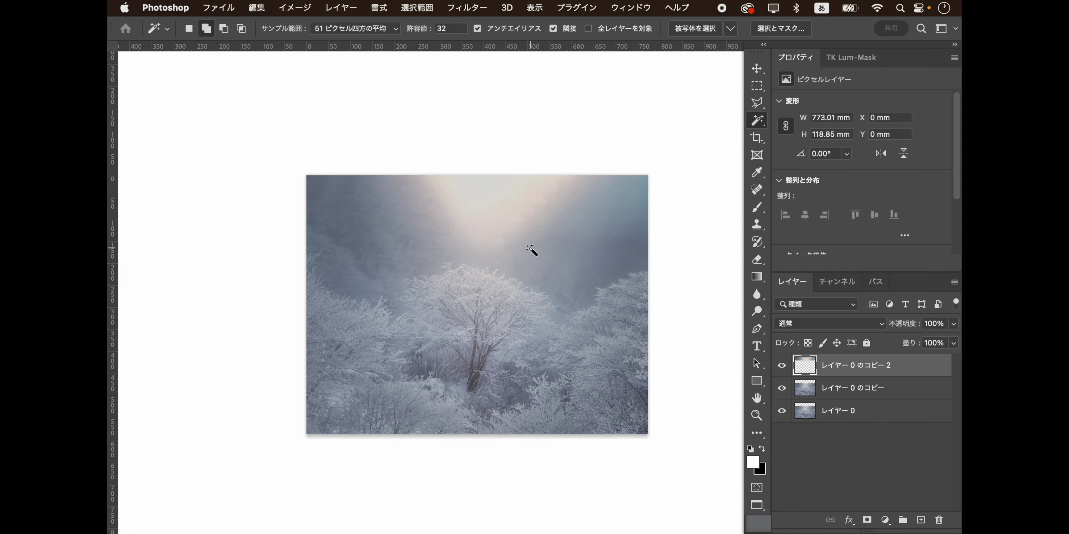
scroll(531, 249, down, 2)
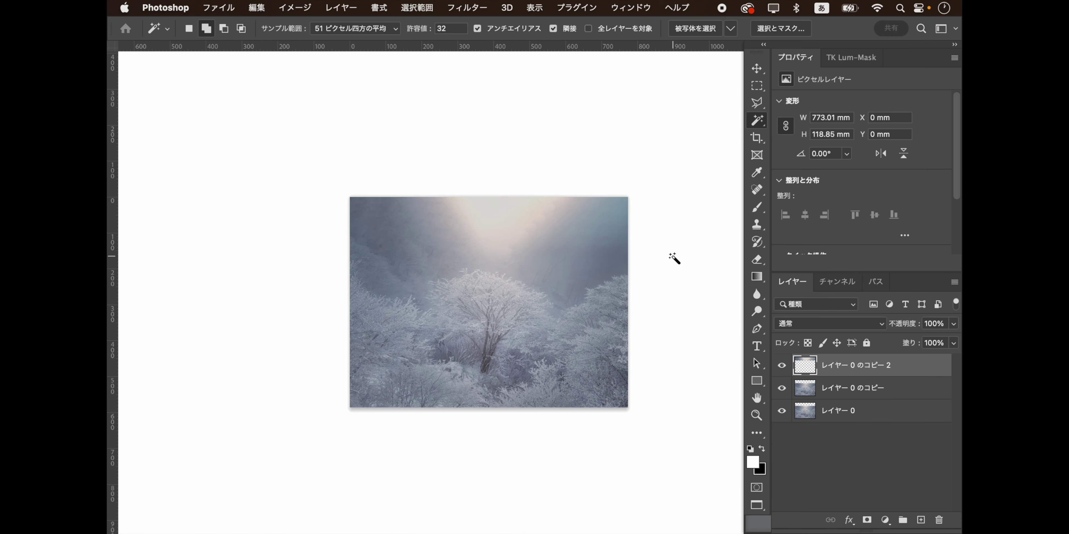
scroll(674, 259, right, 5)
scroll(674, 260, left, 5)
scroll(673, 260, down, 3)
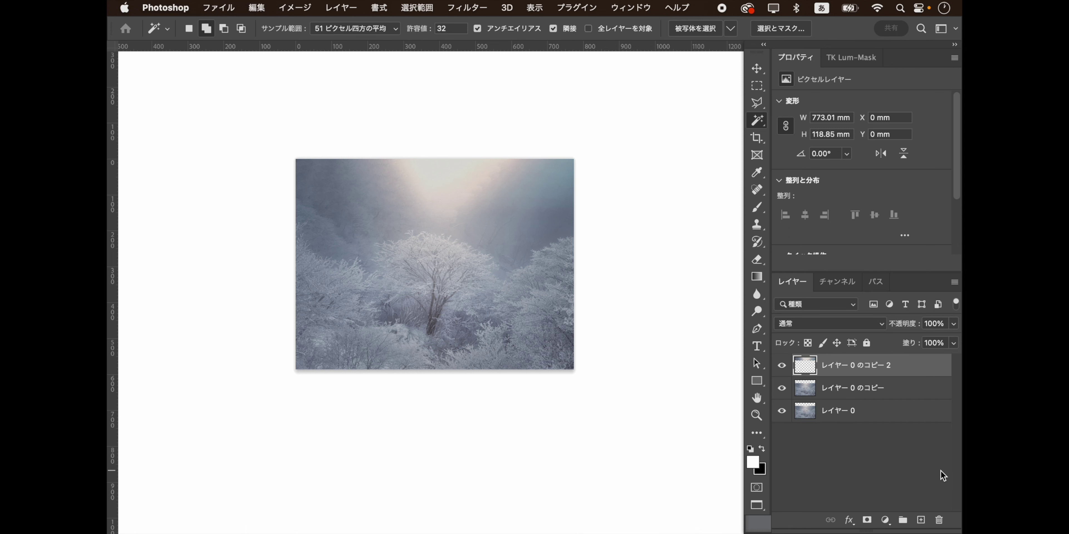
key(super+shift+e)
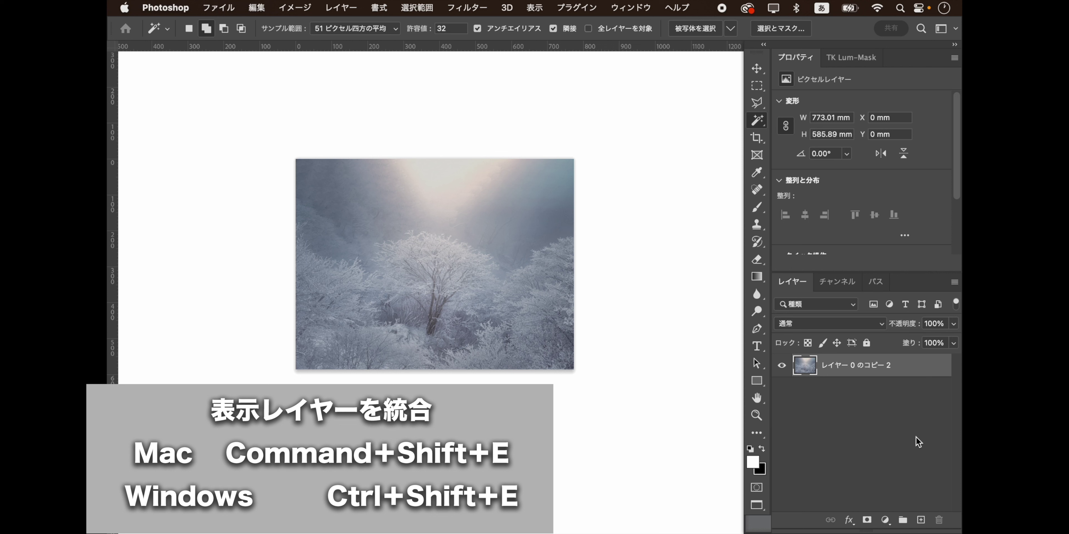
drag(876, 374, 921, 520)
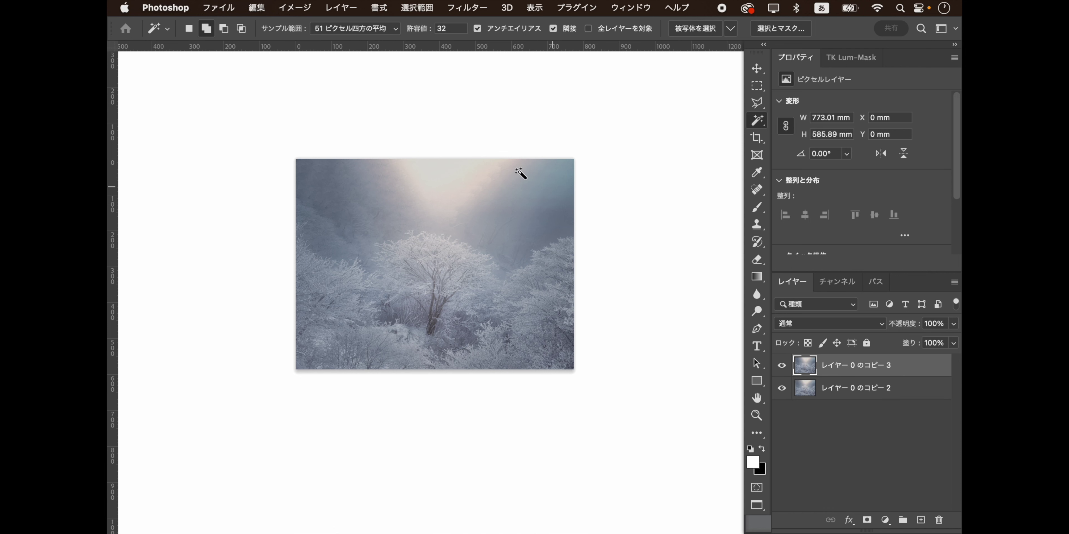
Start Perspective Warp and draw a layout plane over the upper sky band.
click(302, 7)
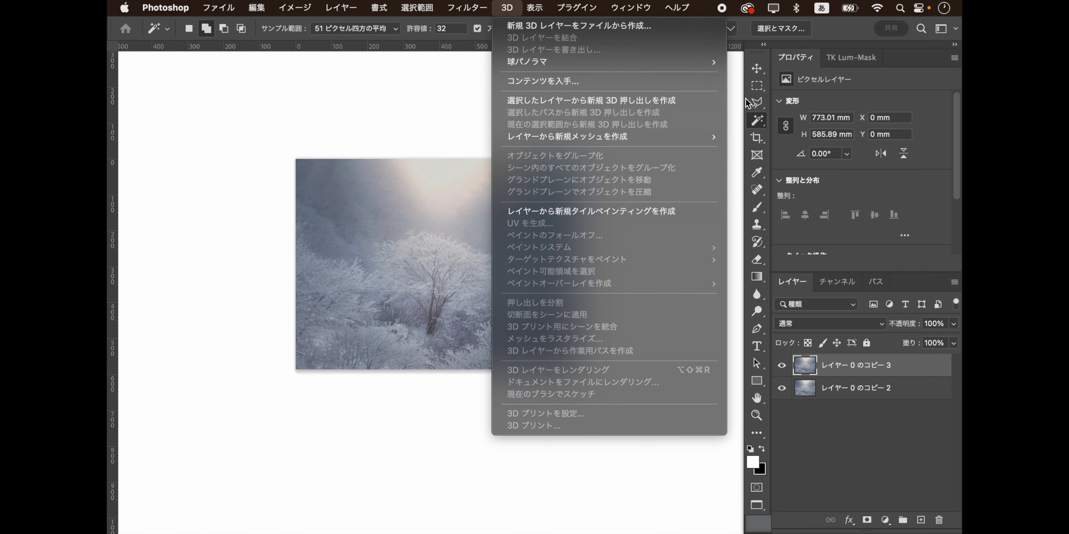
click(747, 103)
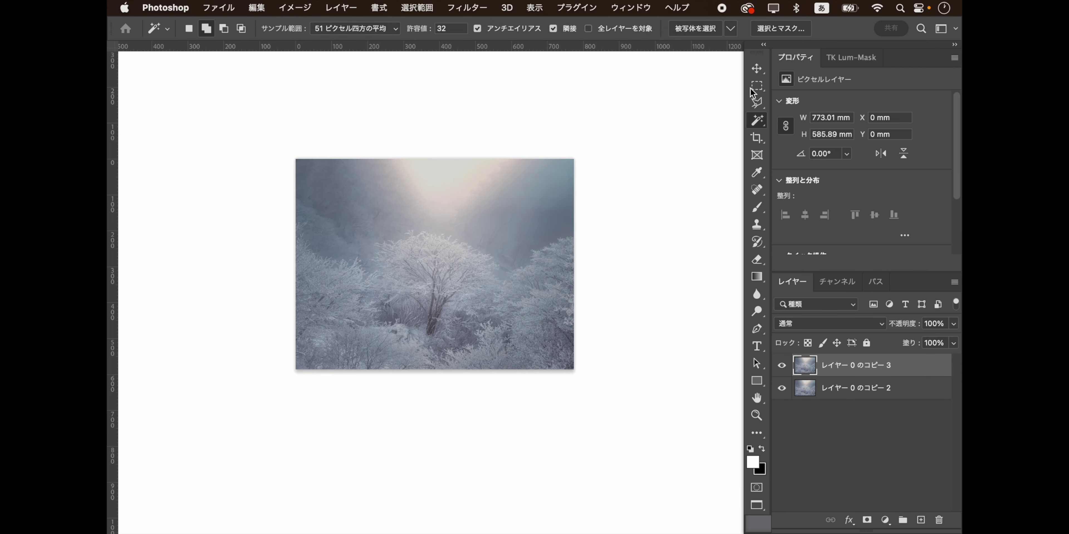
click(263, 8)
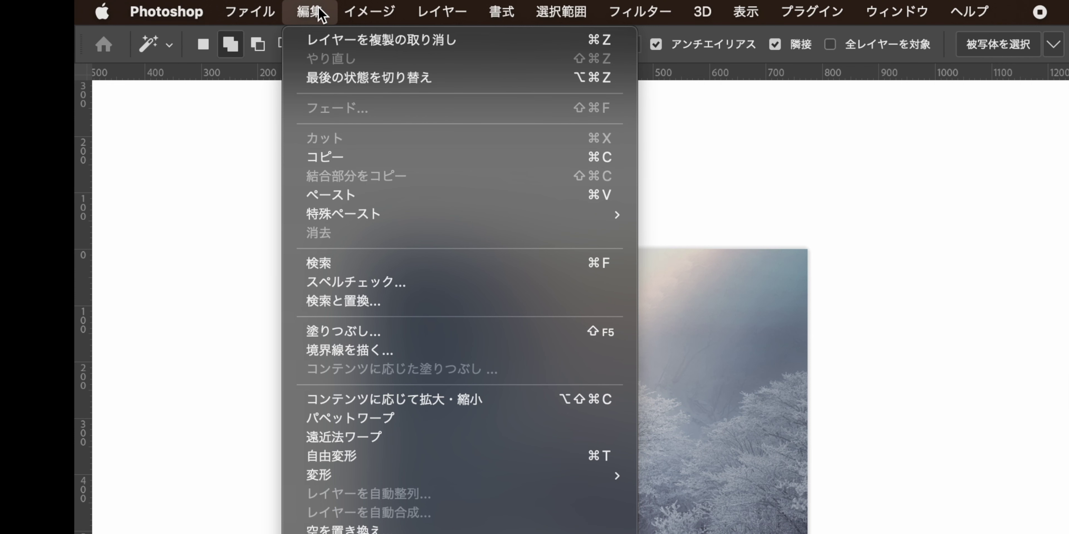
click(390, 442)
drag(280, 153, 597, 227)
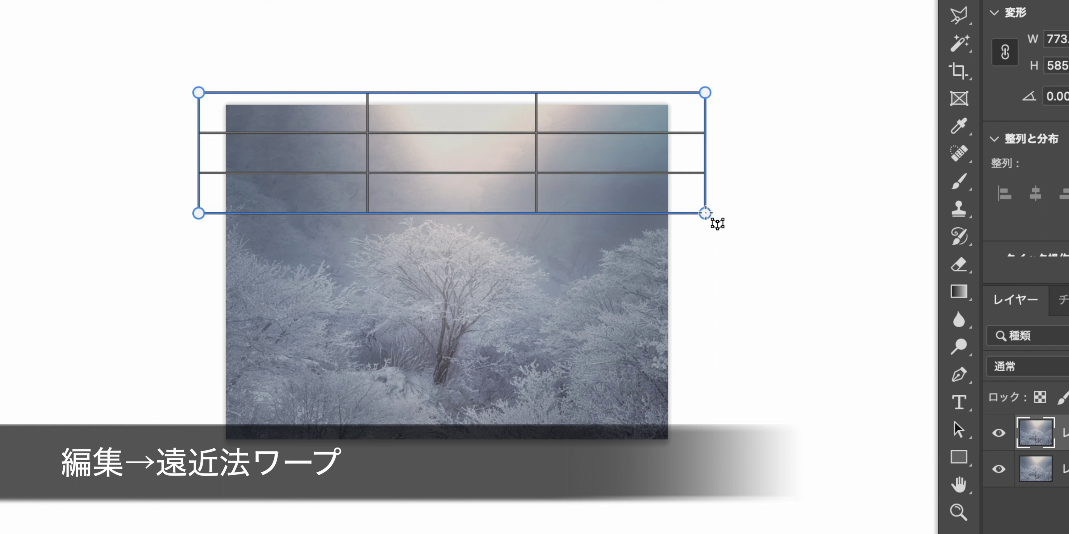
drag(717, 223, 718, 220)
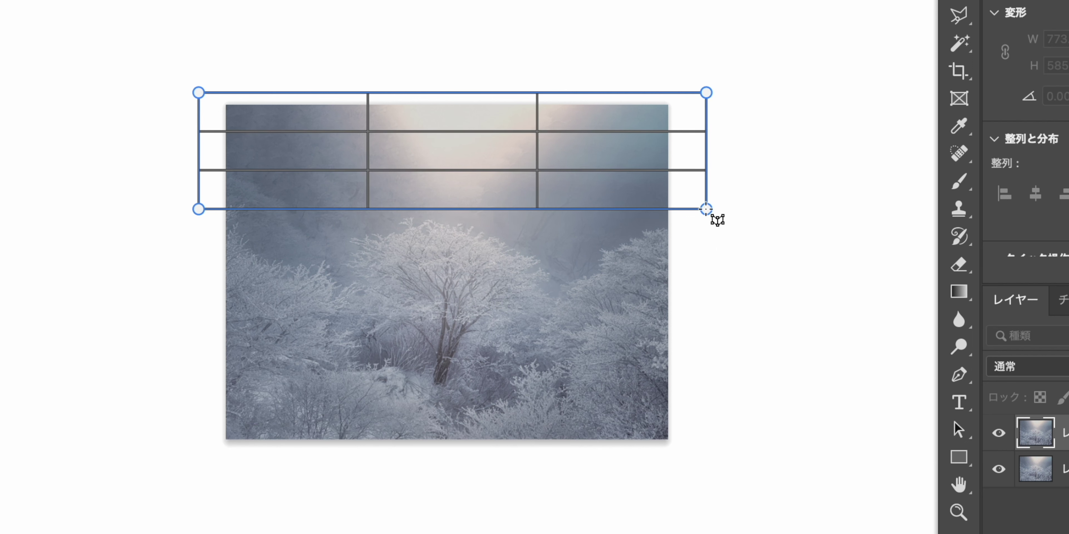
Draw a second plane over the lower photo, joined to the first, nudging its bottom corners.
drag(718, 475, 196, 212)
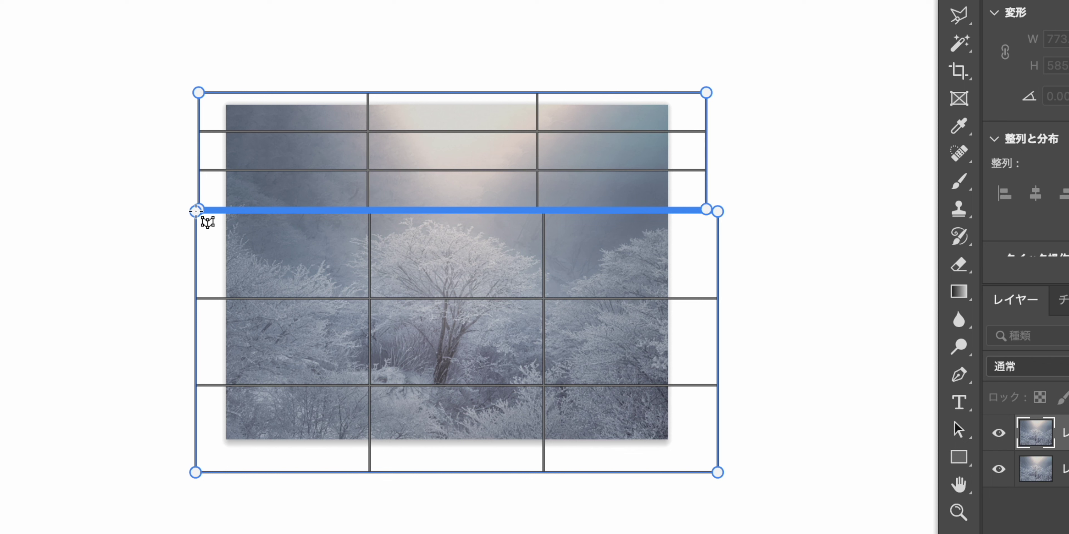
drag(196, 212, 198, 209)
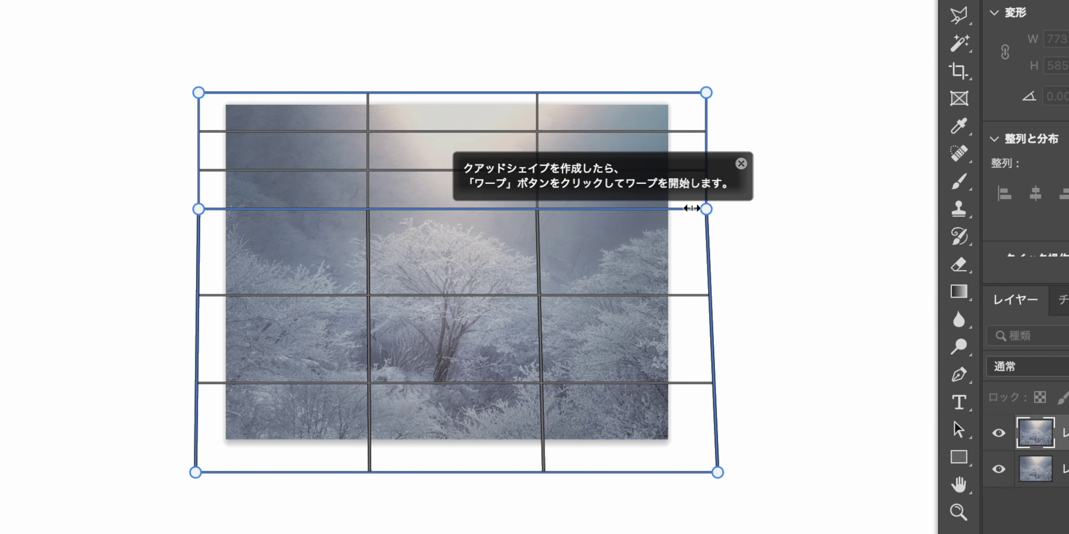
drag(717, 473, 708, 465)
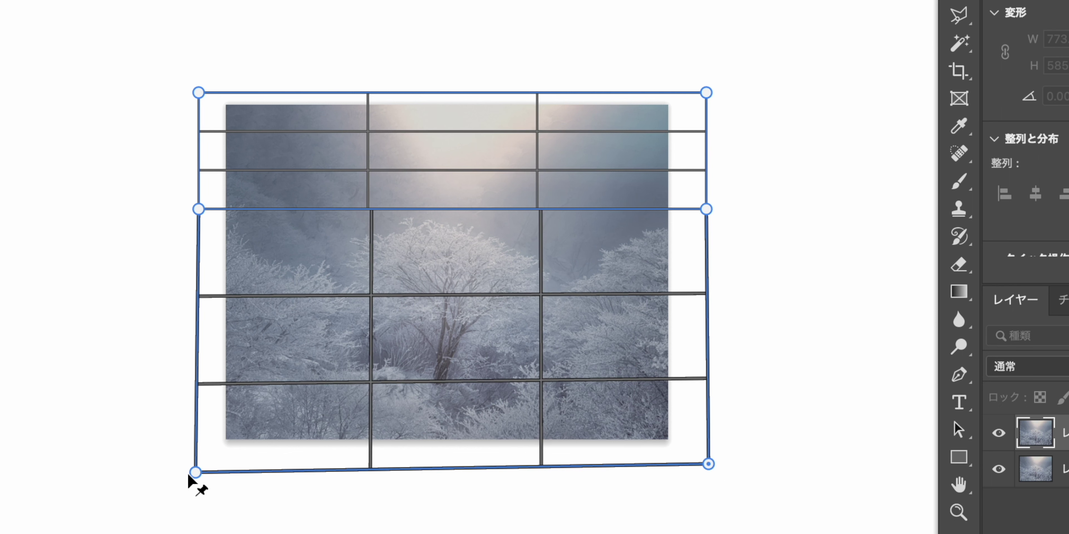
drag(195, 473, 195, 462)
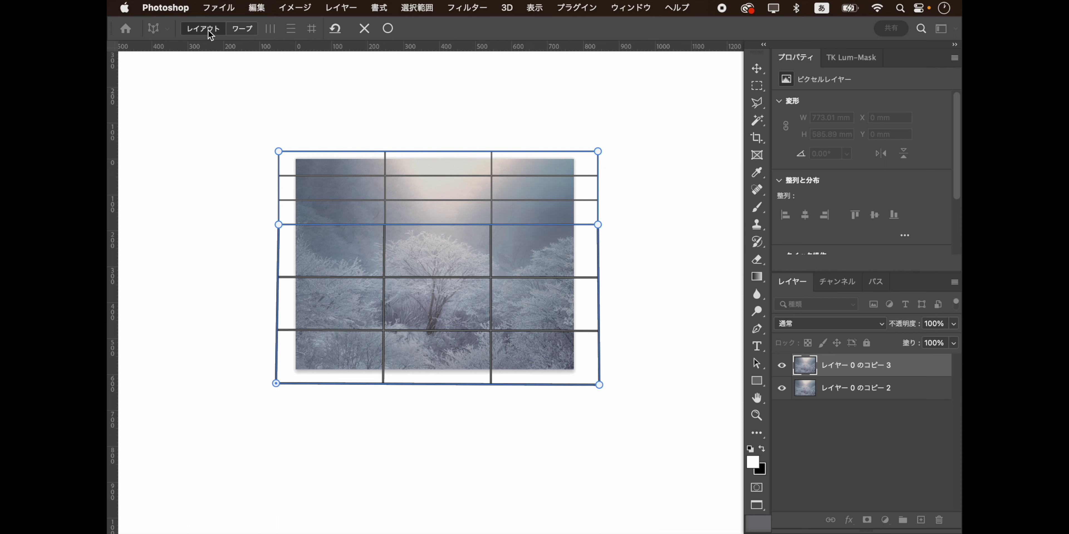
click(238, 30)
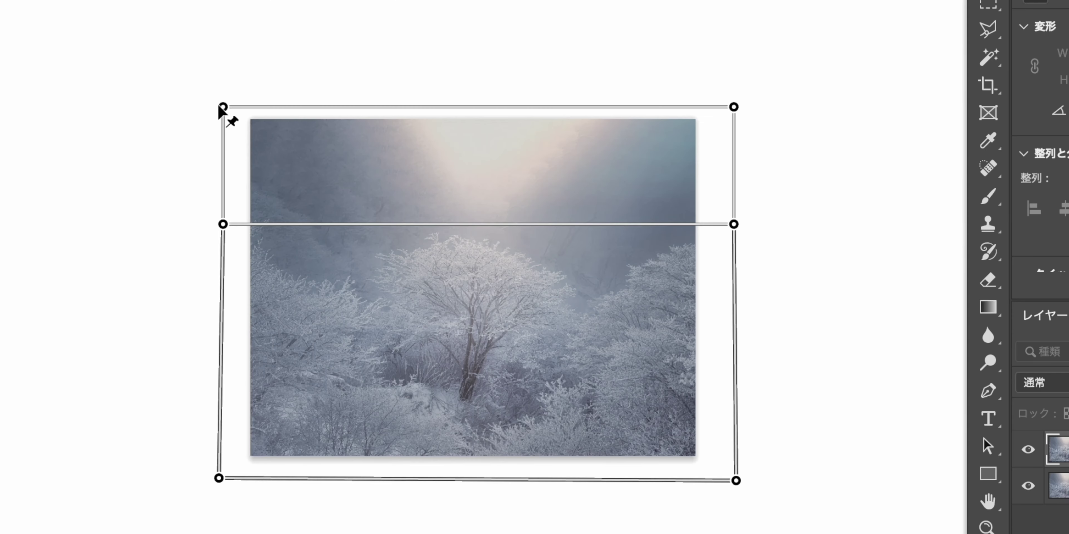
Pull the warp's top corner pins outward to flare the upper forest, then commit the warp.
drag(278, 152, 266, 151)
drag(204, 104, 188, 106)
drag(734, 107, 739, 104)
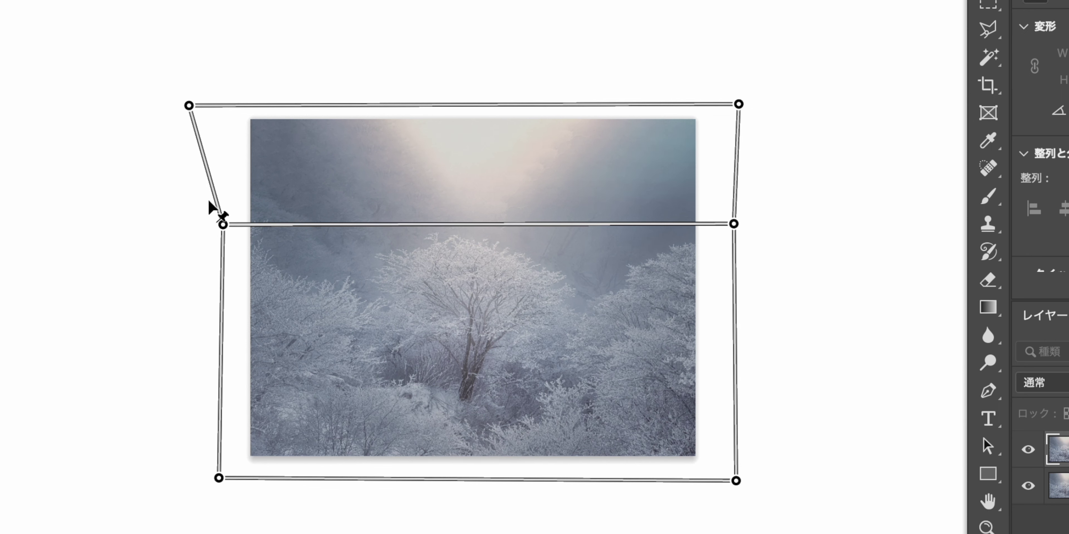
drag(221, 224, 221, 228)
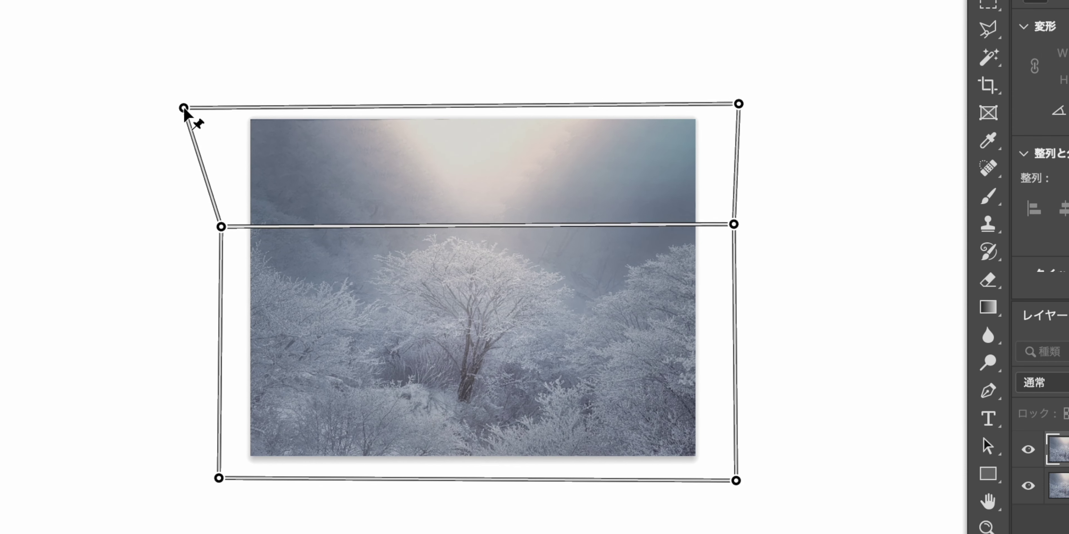
drag(188, 107, 188, 108)
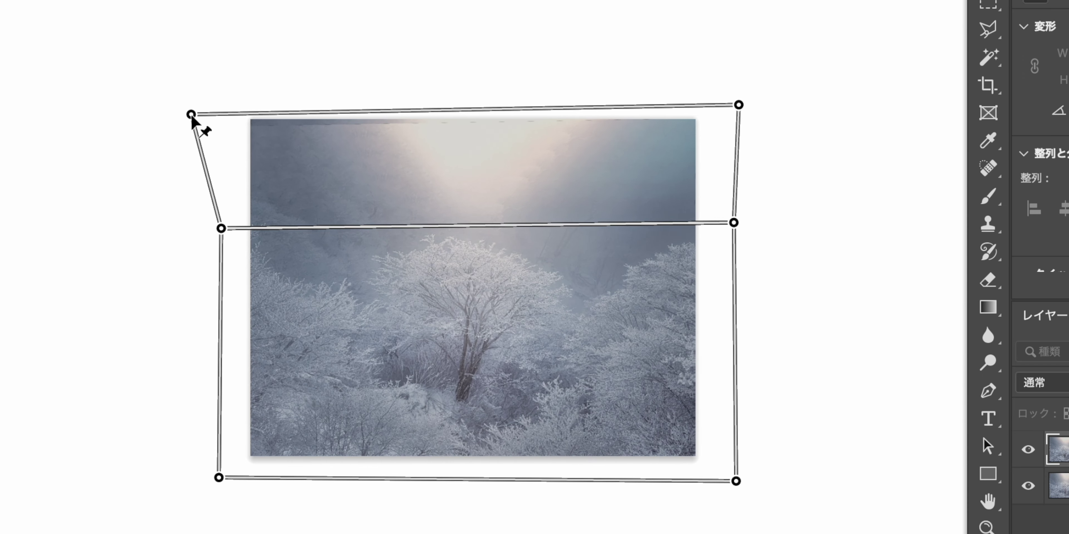
mouse_move(188, 108)
mouse_down()
mouse_move(178, 103)
mouse_move(194, 120)
mouse_move(192, 103)
mouse_up()
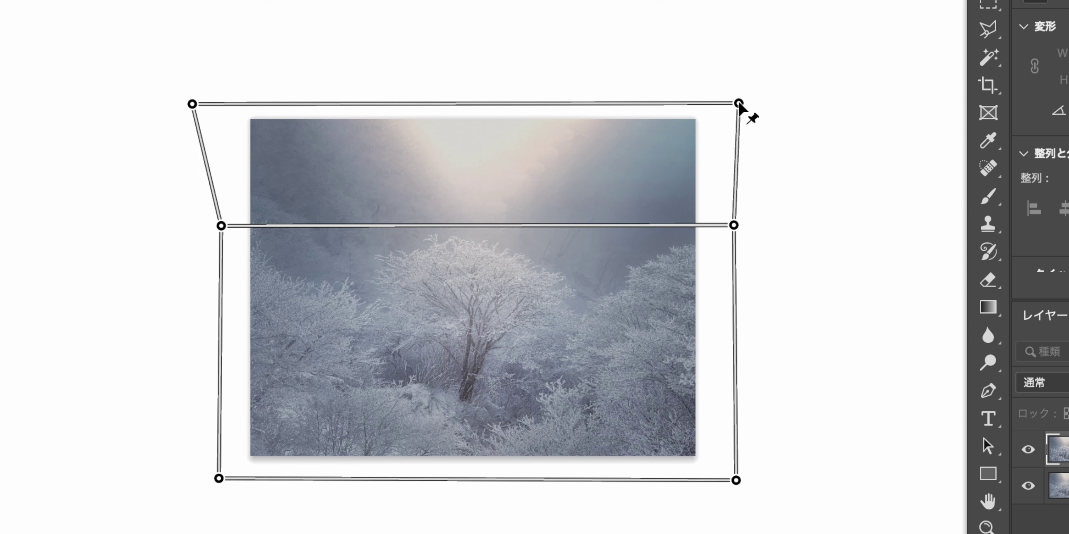
drag(738, 103, 740, 103)
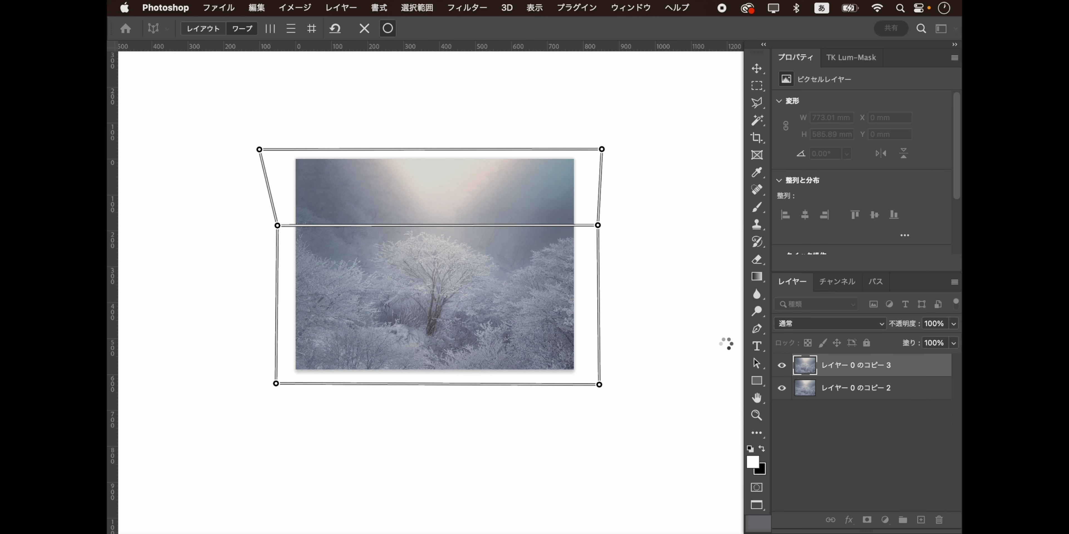
key(super+plus)
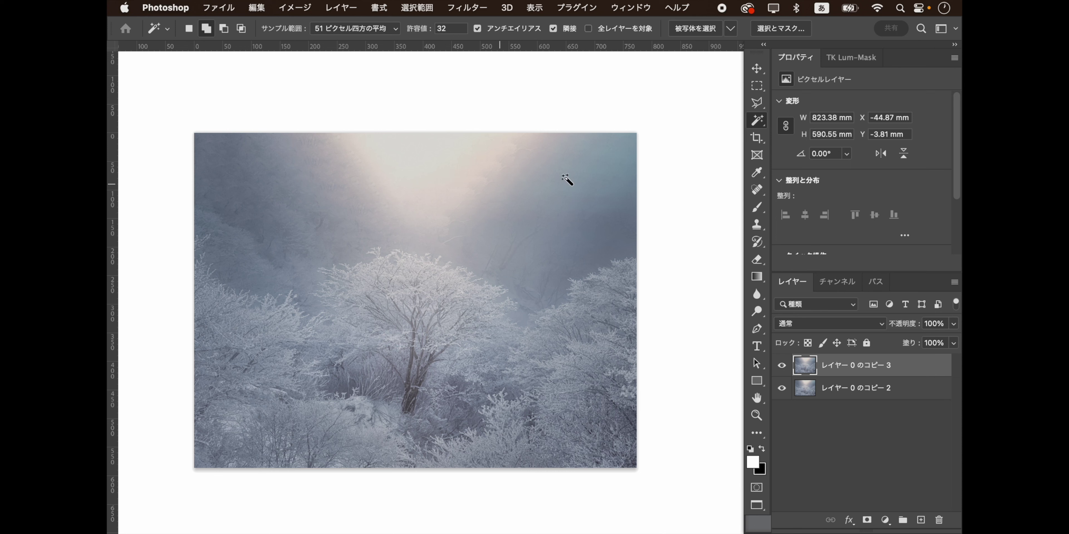
Spot-heal seven small blemishes scattered across the upper sky above the trees.
click(757, 191)
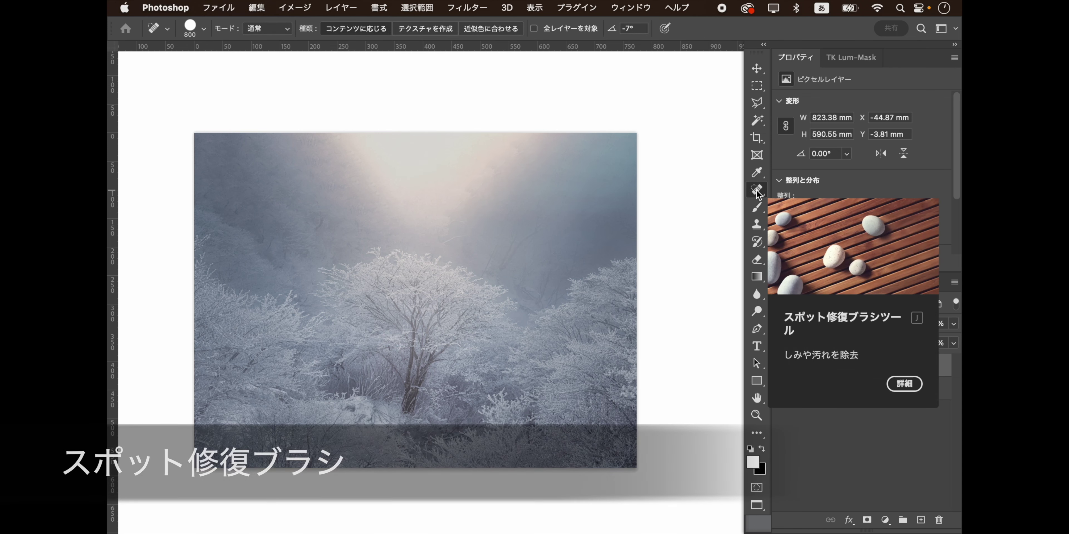
click(469, 208)
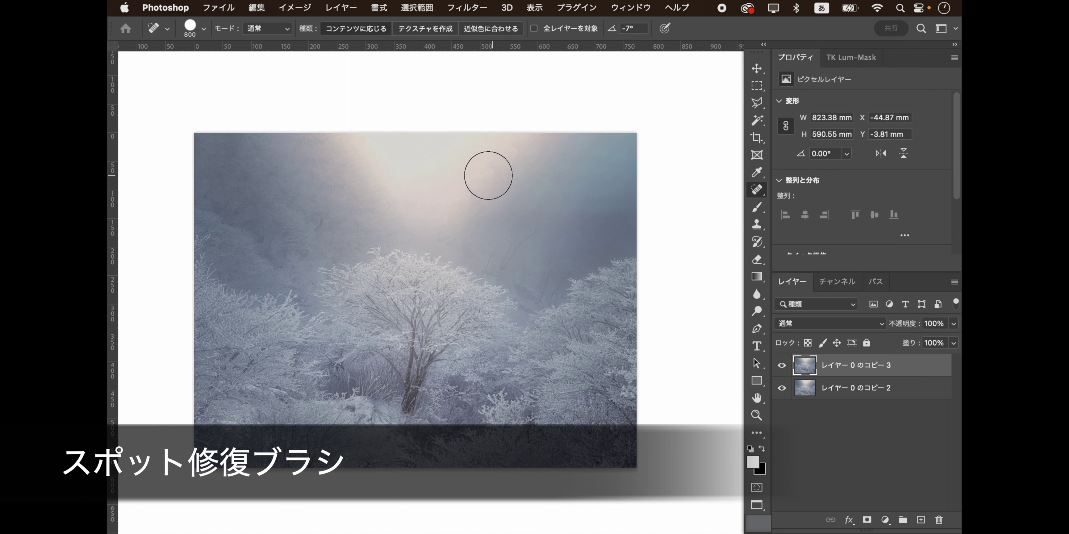
click(464, 175)
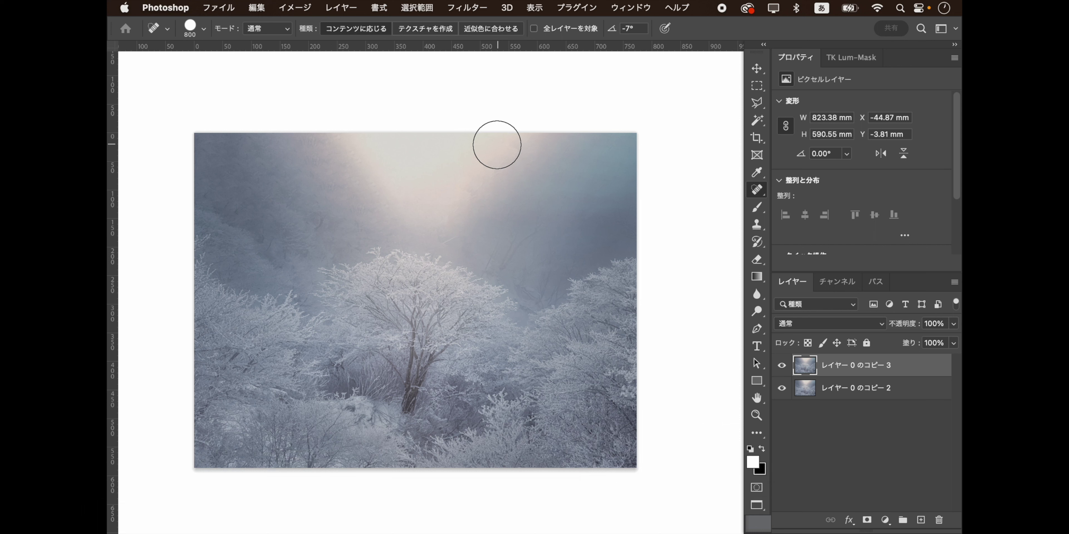
click(497, 145)
click(505, 169)
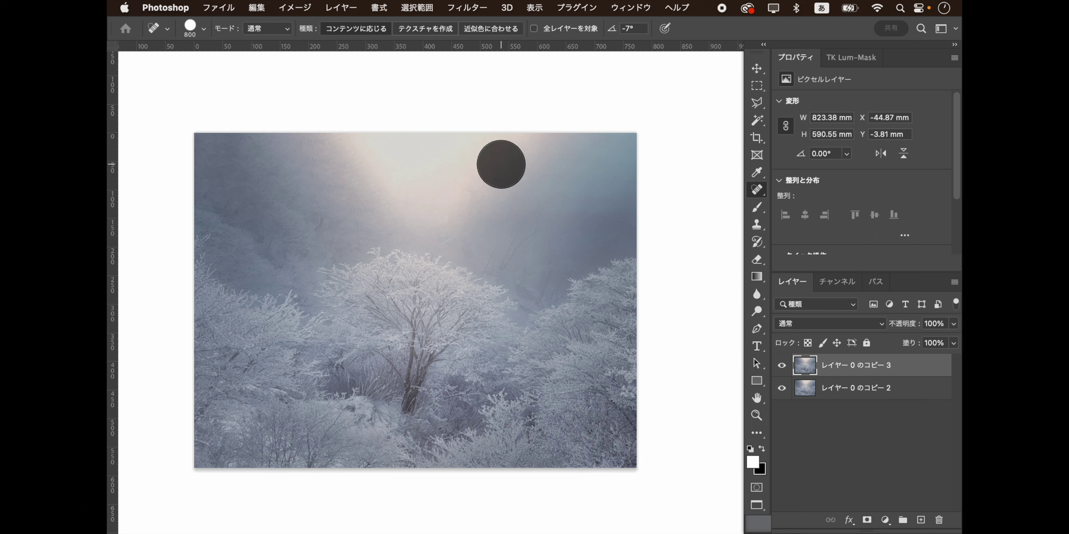
click(330, 152)
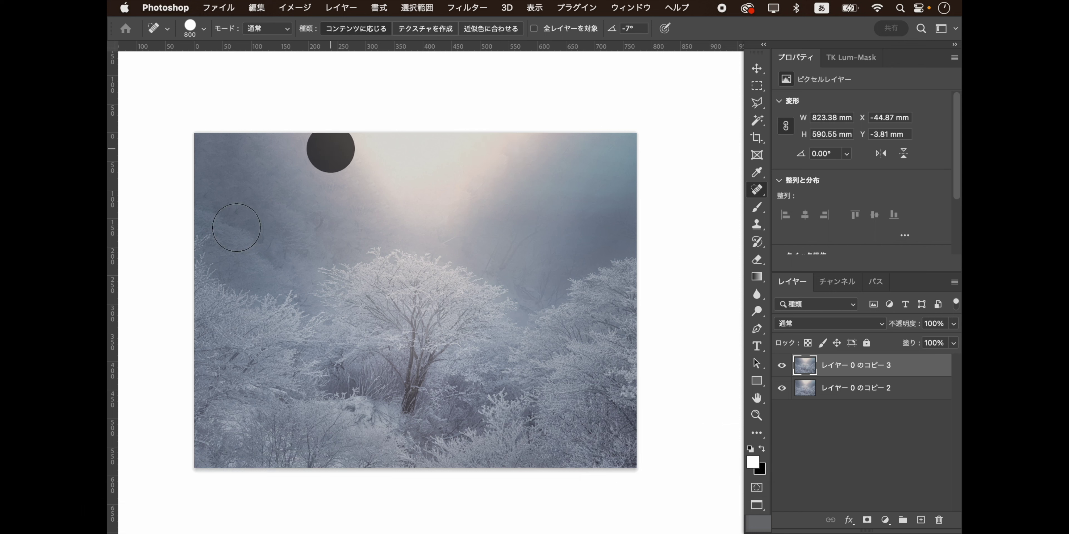
click(305, 147)
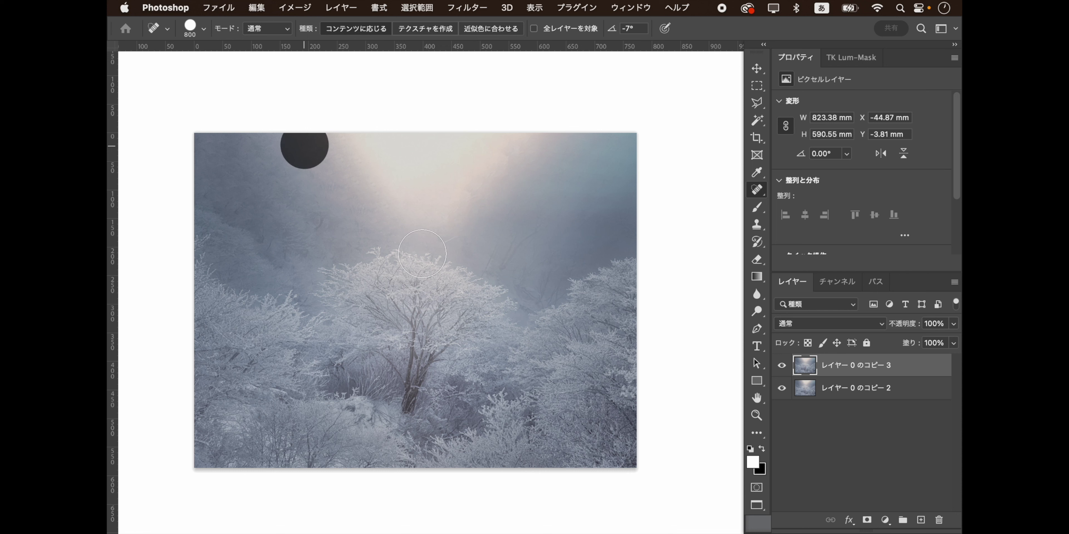
click(353, 169)
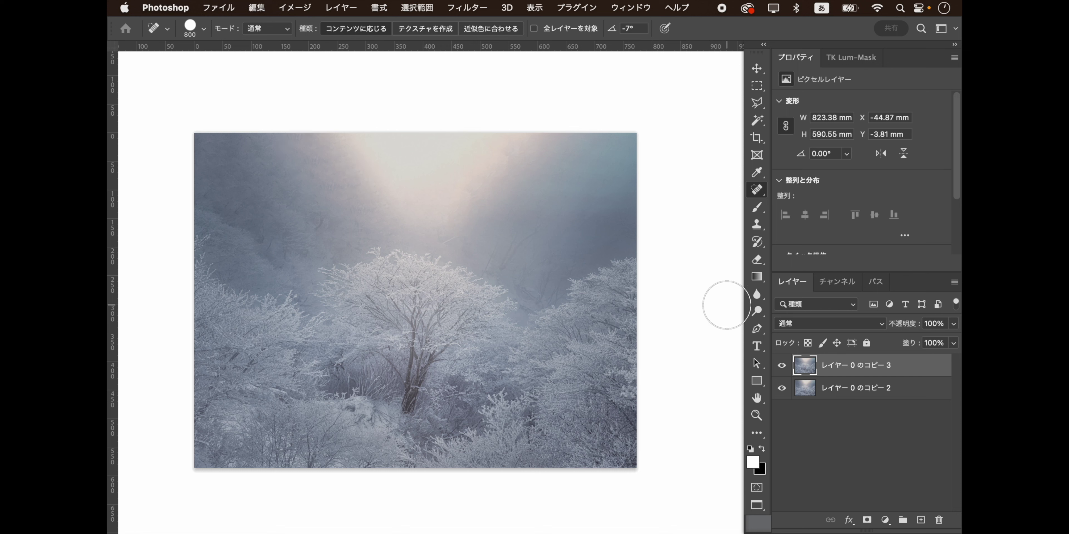
Clear the layer selection and switch to the Crop tool.
scroll(529, 303, down, 1)
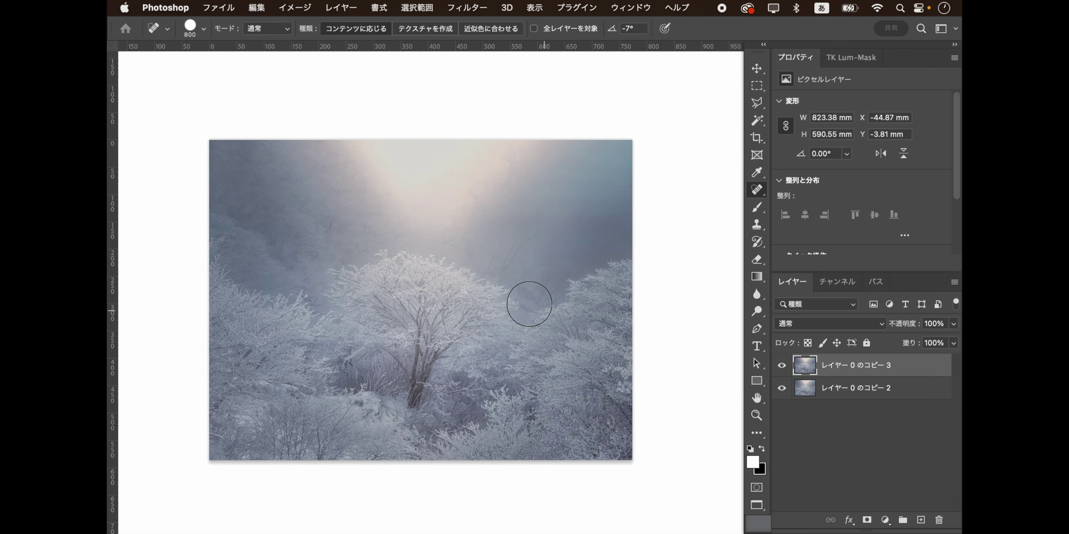
scroll(530, 304, down, 2)
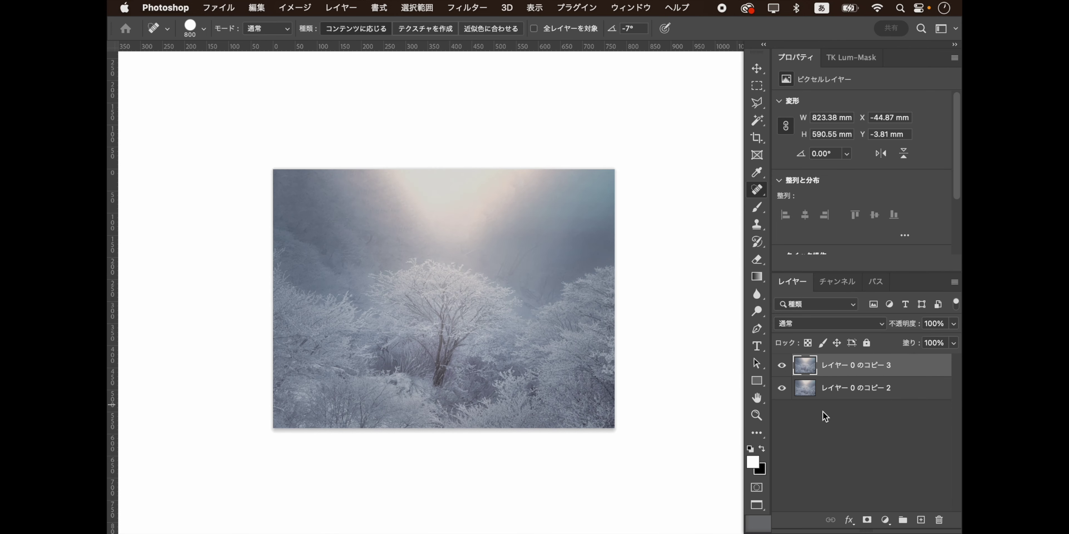
click(863, 414)
click(757, 138)
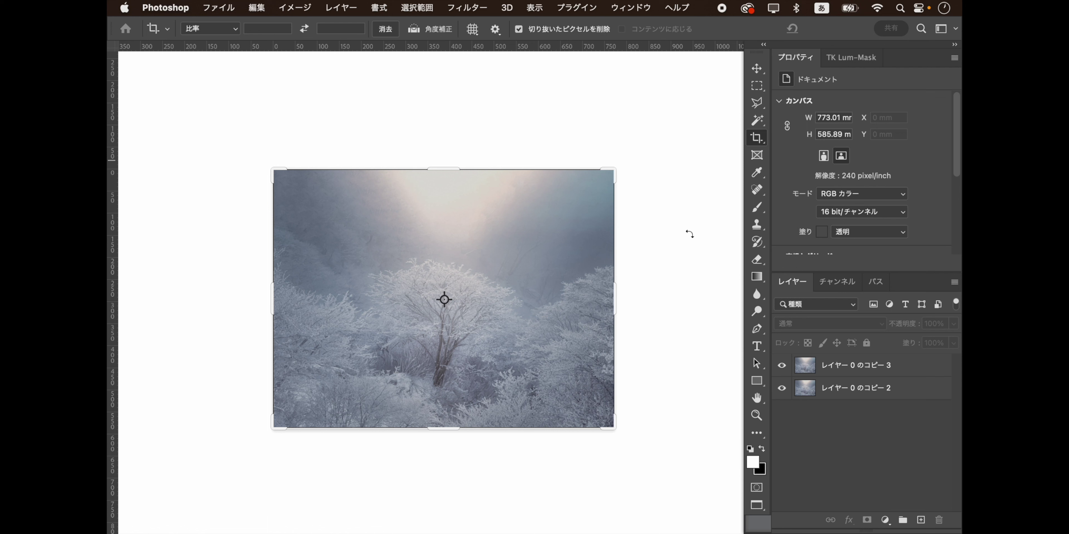
Lower the top crop edge and apply, leaving a 773.01 × 539.22 mm canvas.
drag(447, 168, 447, 179)
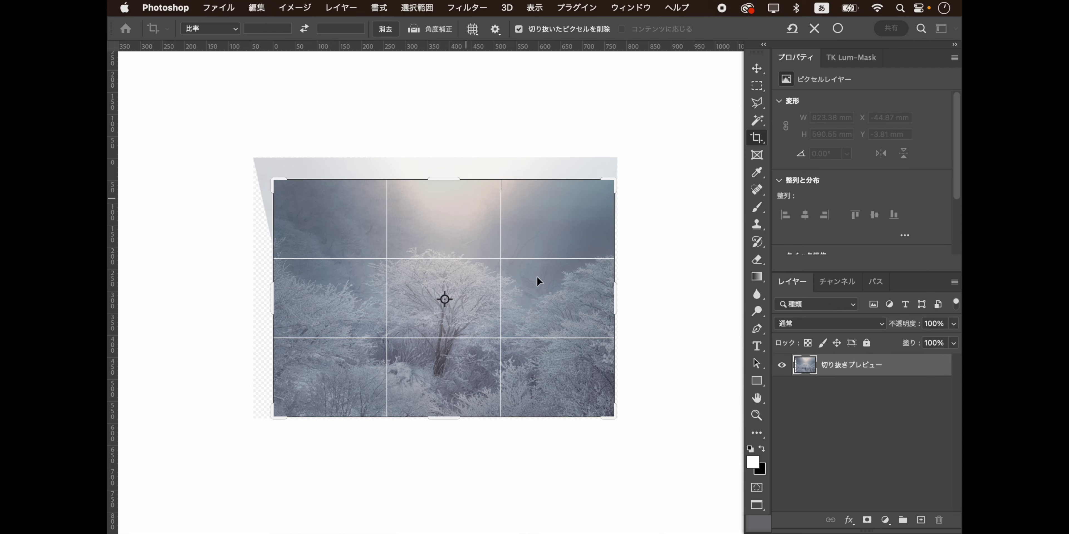
click(852, 449)
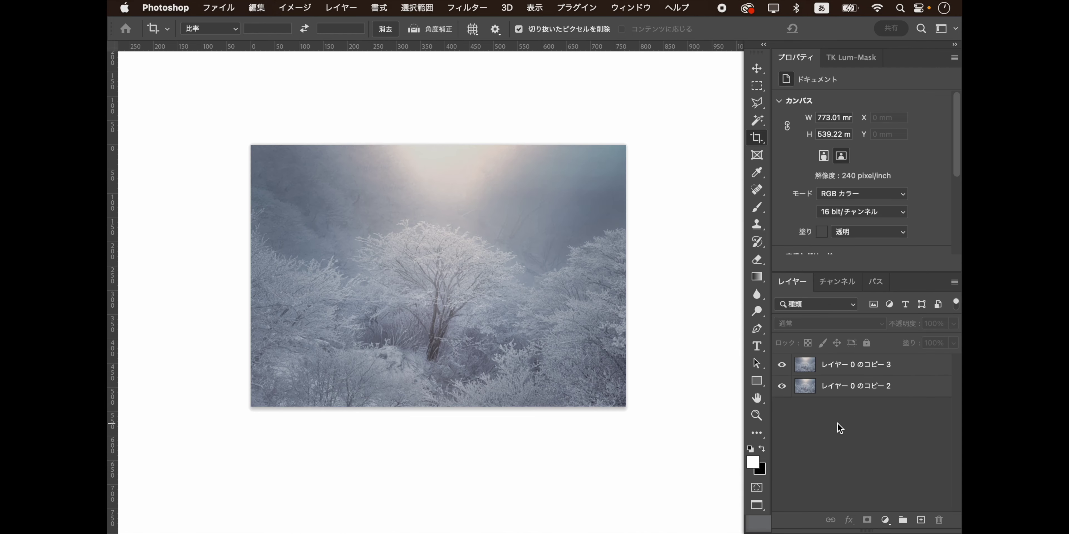
Add a Curves adjustment layer, raising highlights and lowering shadows into a contrast S-curve.
click(886, 523)
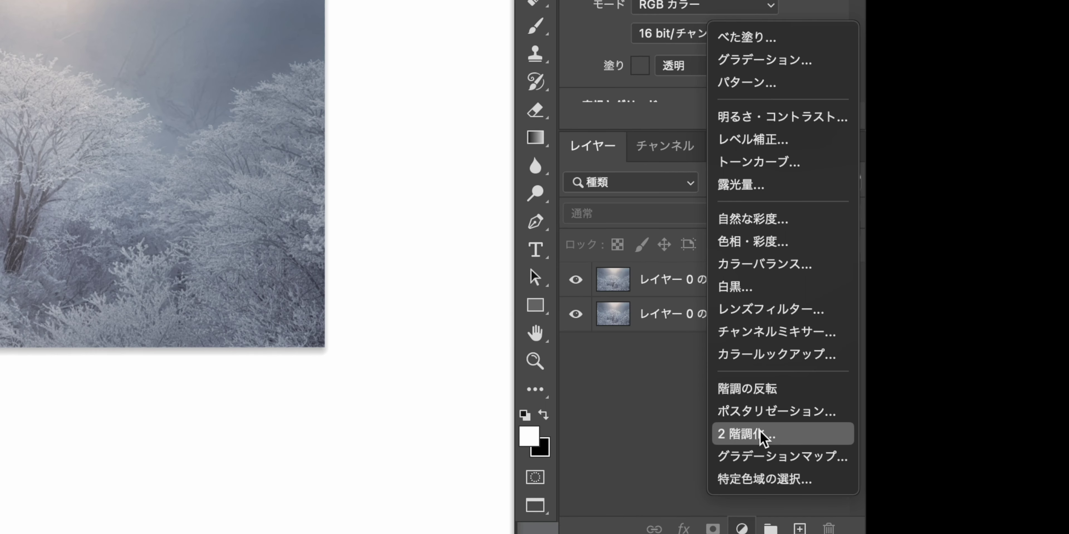
click(913, 292)
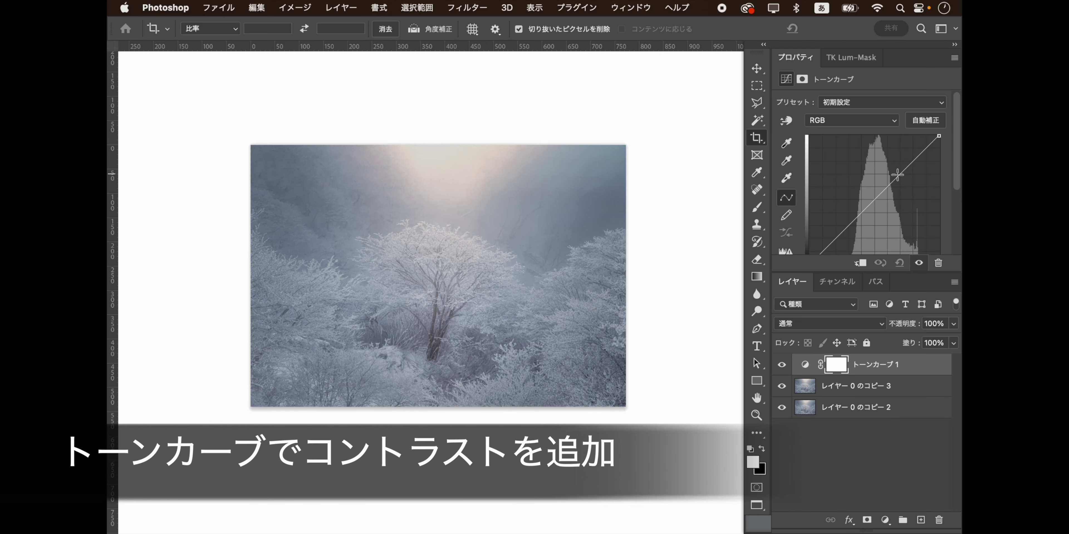
drag(897, 176, 897, 168)
drag(836, 233, 837, 242)
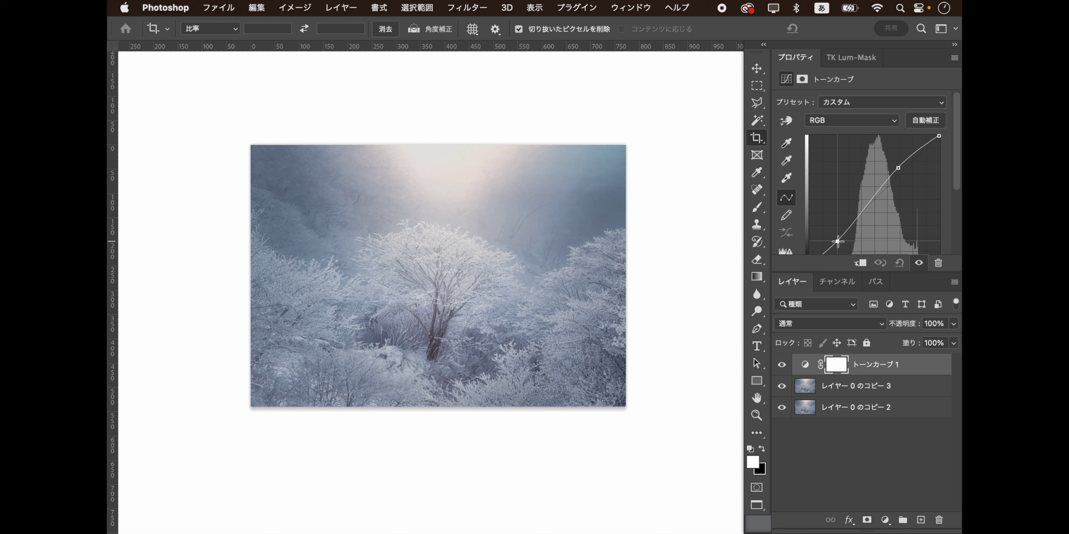
drag(837, 242, 839, 234)
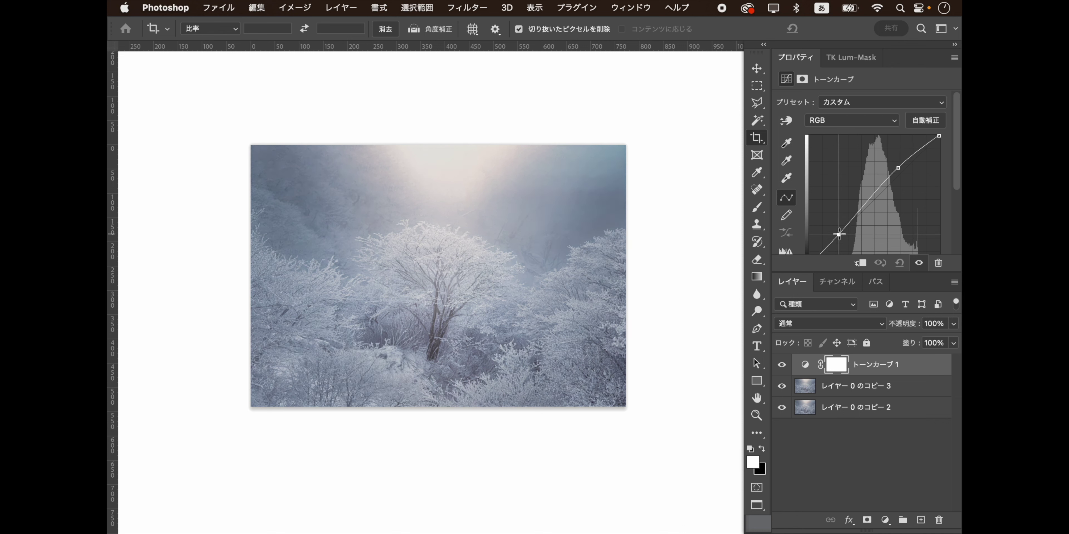
drag(898, 167, 901, 165)
Review the Curves layer, then select the photo layer レイヤー 0 のコピー 3.
click(865, 456)
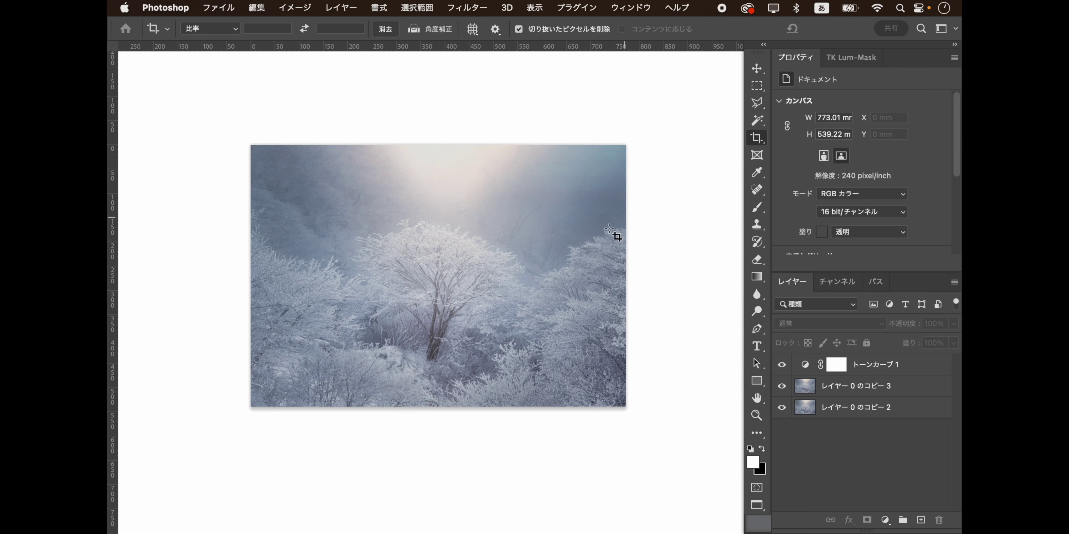
click(807, 366)
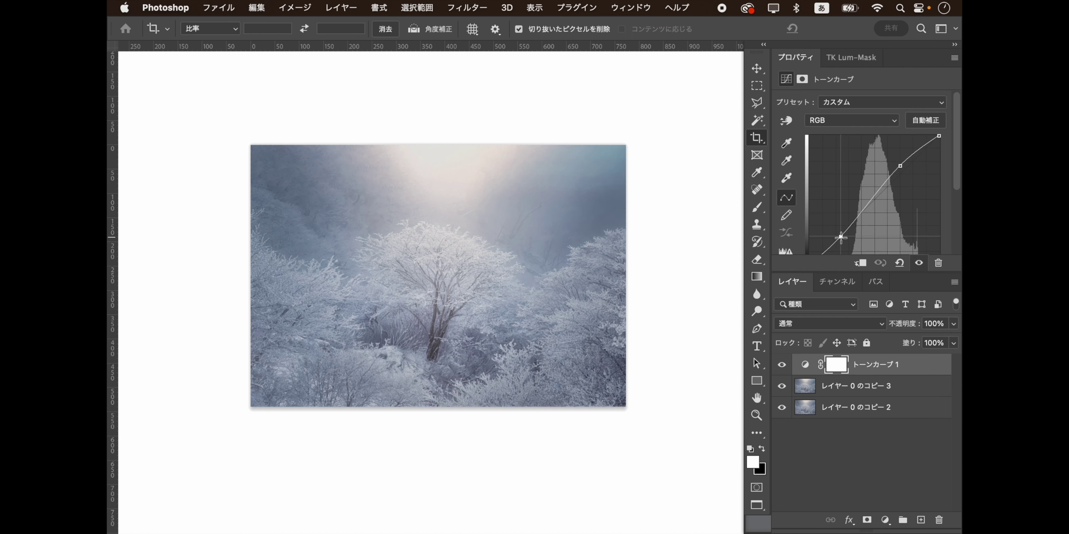
click(854, 452)
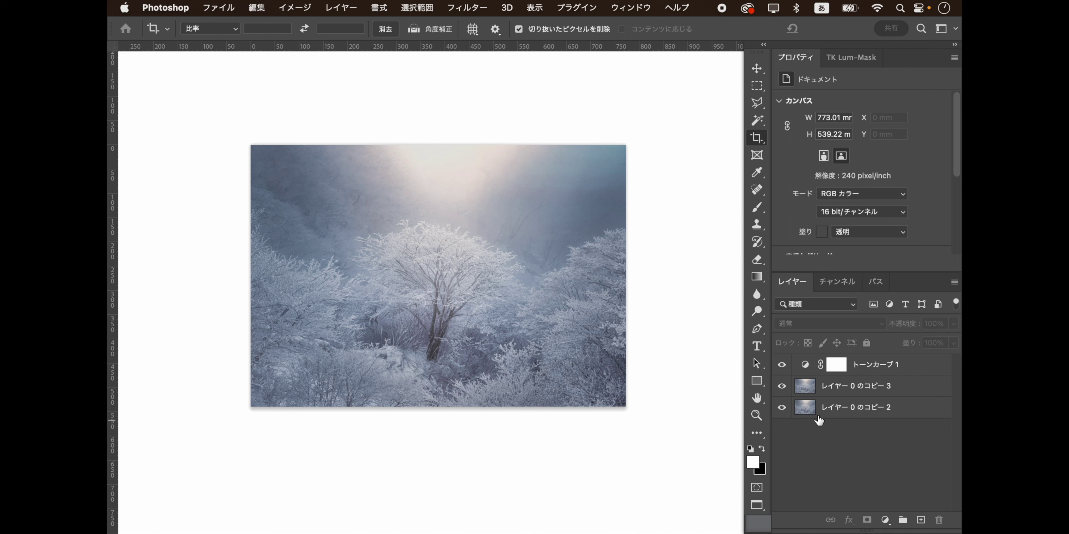
click(803, 387)
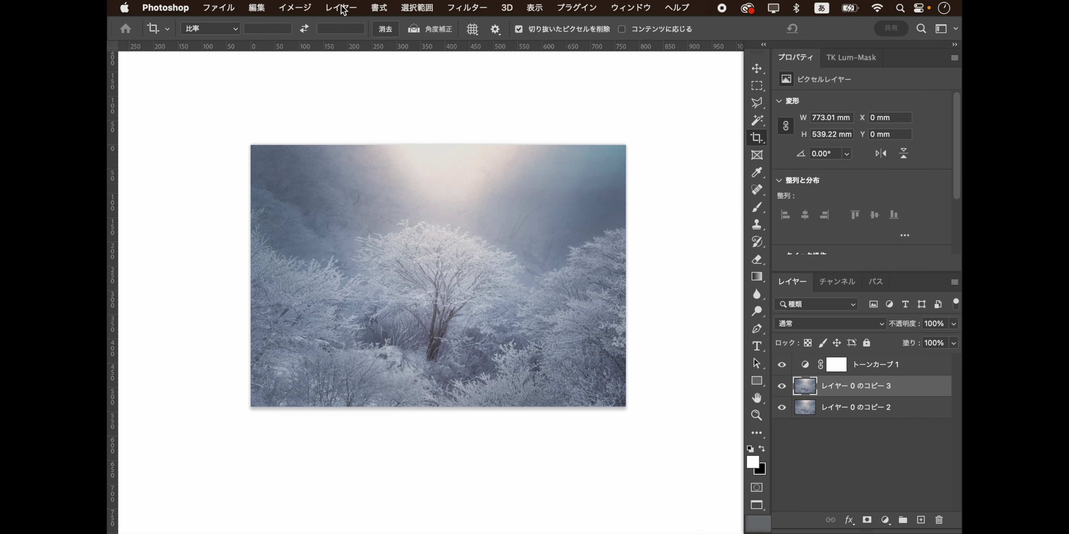
click(343, 9)
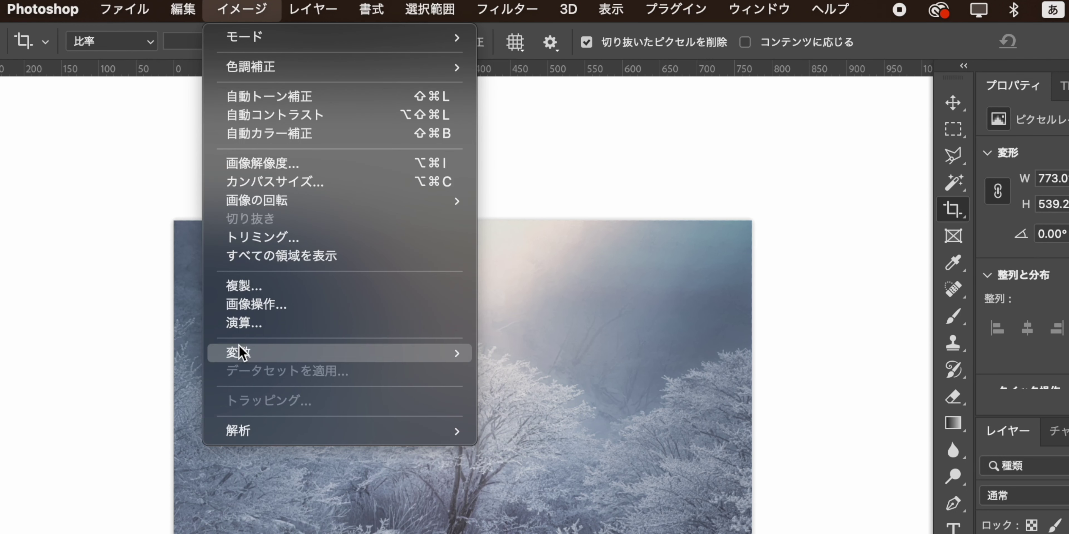
Draw perspective planes over the photo's left and right sides and snap them together.
mouse_move(183, 9)
click(207, 423)
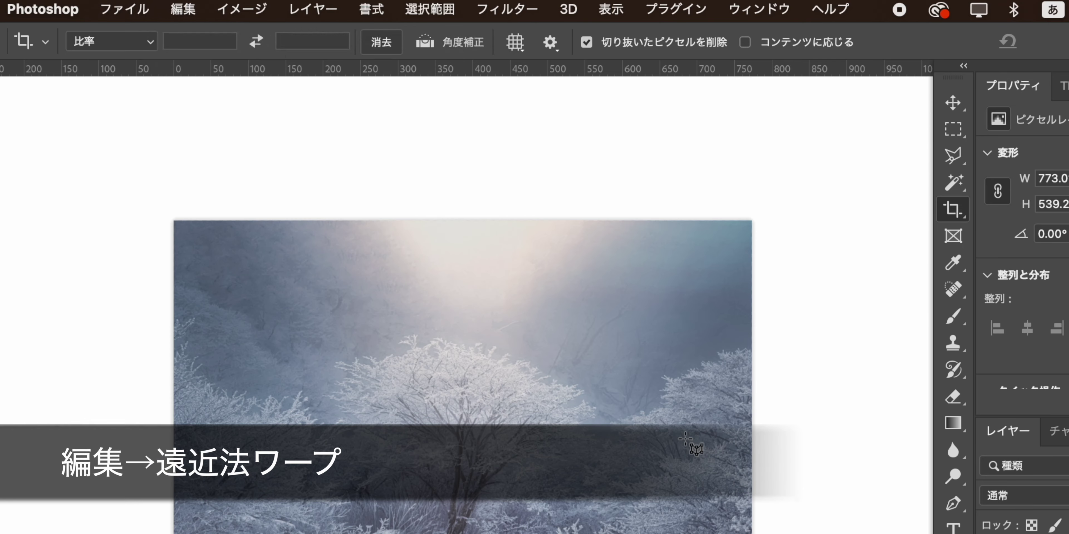
mouse_move(228, 121)
mouse_down()
mouse_move(353, 319)
mouse_move(351, 424)
mouse_up()
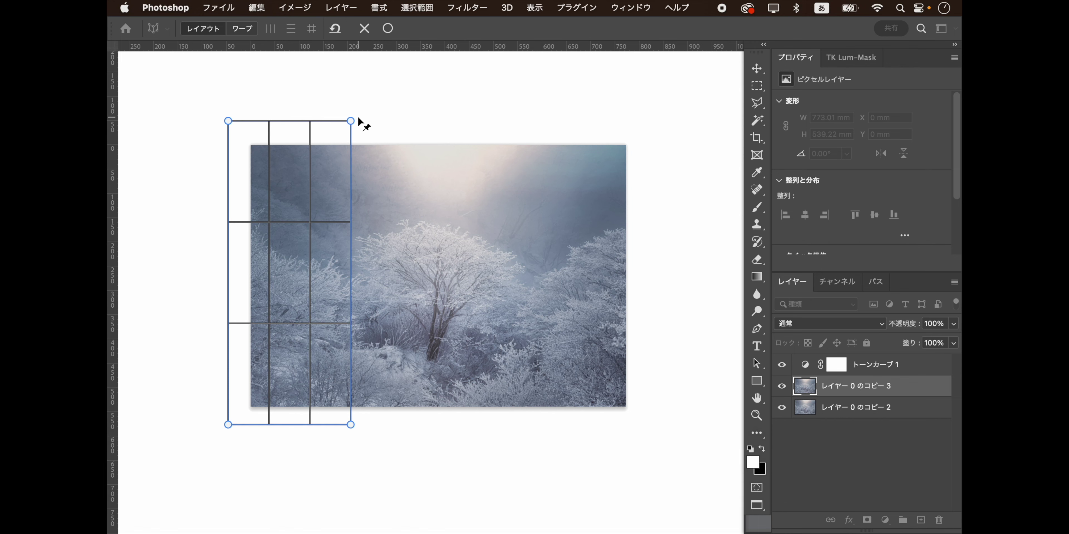
mouse_move(353, 120)
mouse_down()
mouse_move(534, 446)
mouse_move(529, 425)
mouse_up()
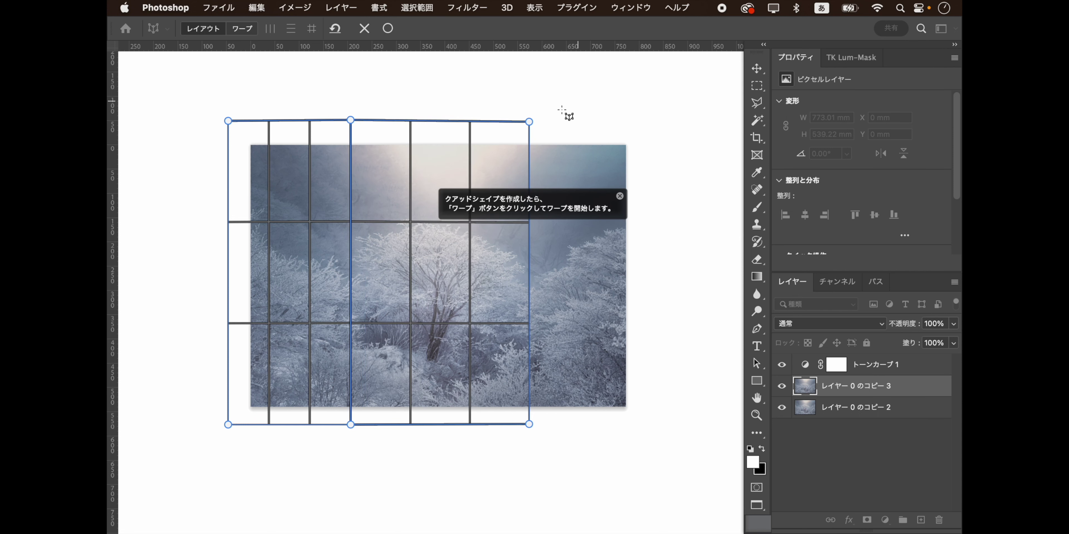
drag(529, 121, 530, 121)
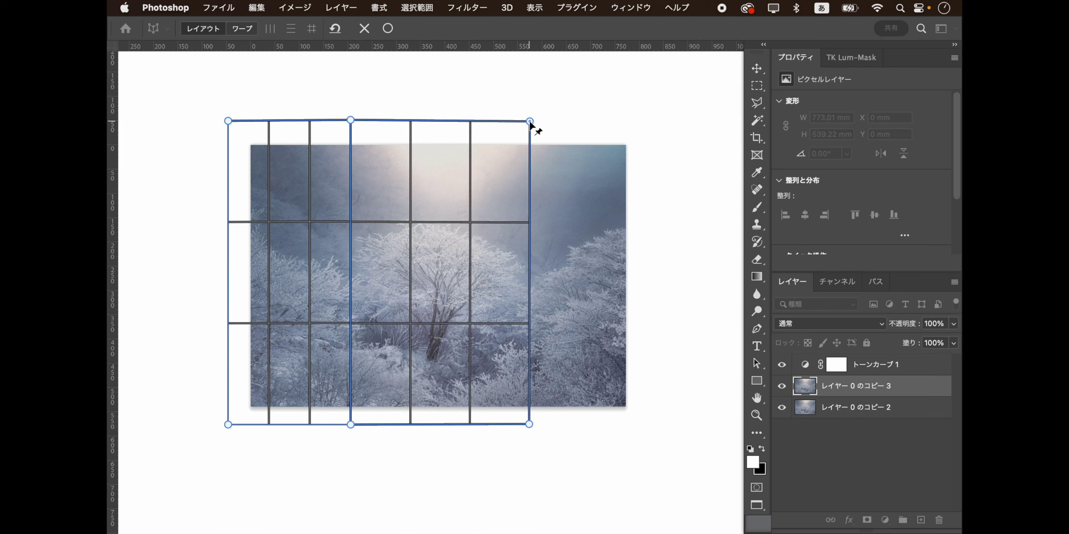
drag(640, 121, 535, 434)
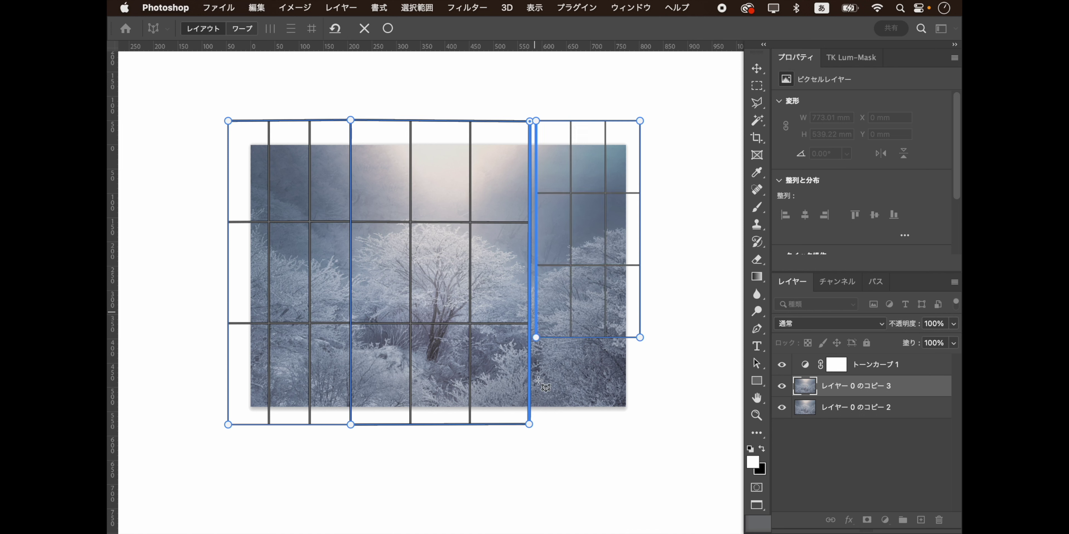
drag(536, 433, 529, 424)
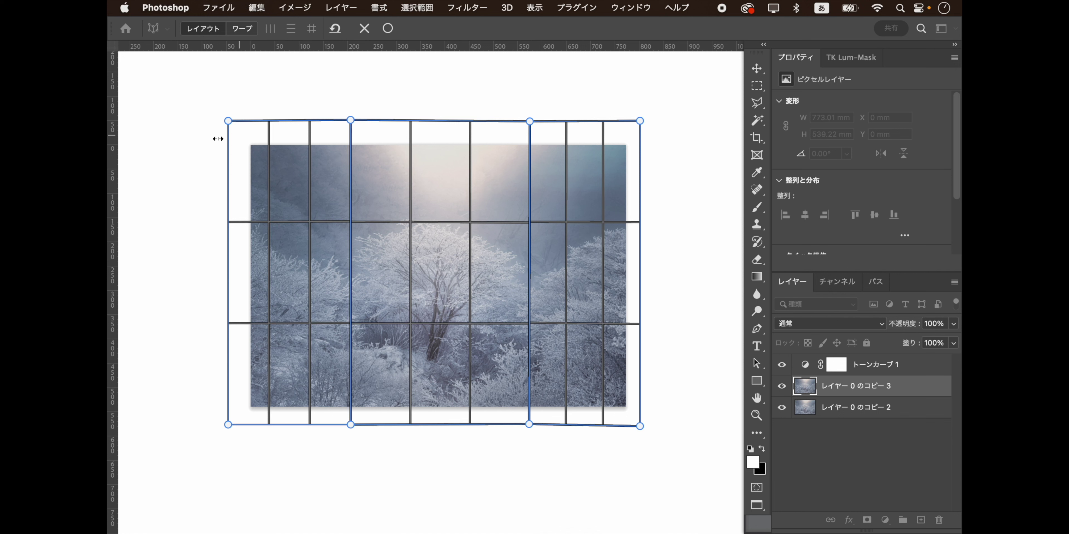
In Warp mode, pull the outer top corners up and outward and the bottom corners out.
click(239, 29)
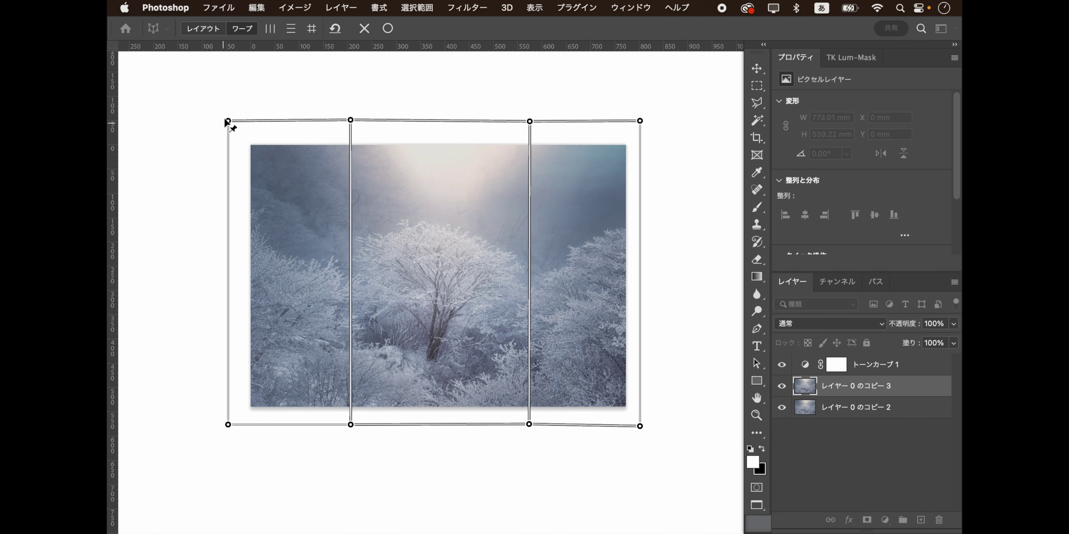
drag(227, 121, 230, 95)
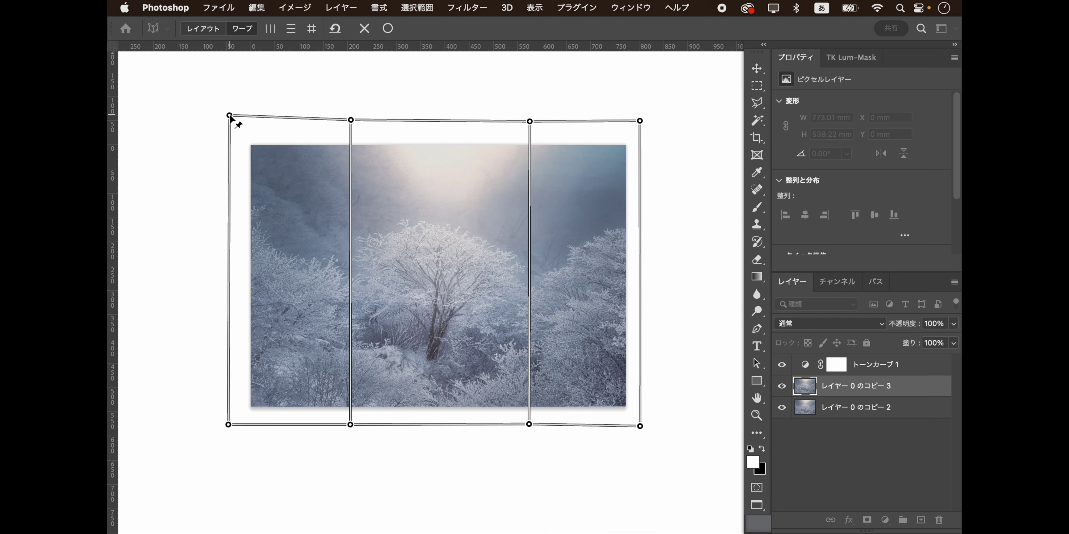
drag(231, 95, 226, 83)
drag(227, 425, 217, 424)
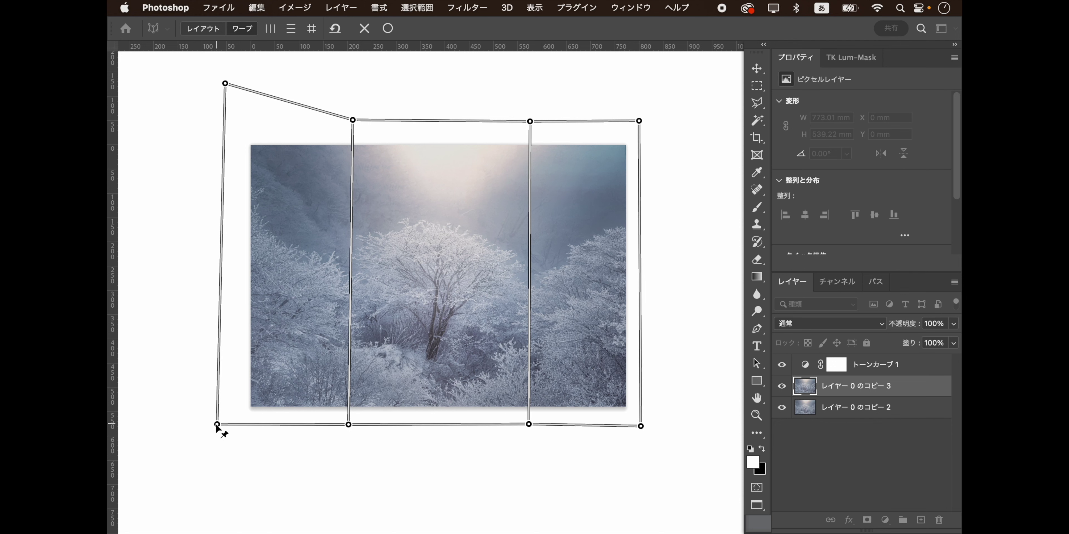
drag(641, 426, 650, 425)
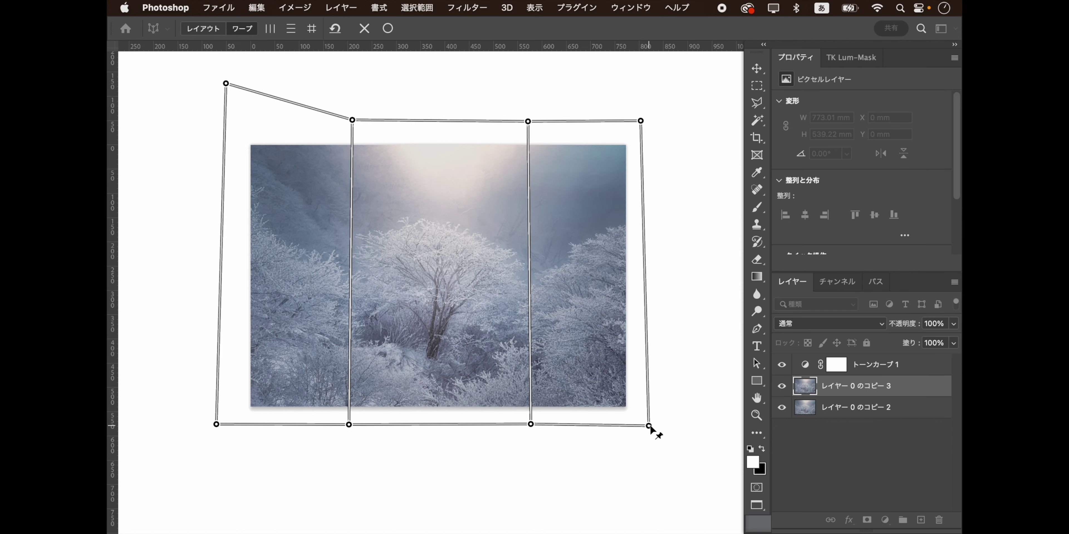
mouse_move(640, 121)
mouse_down()
mouse_move(654, 85)
mouse_move(644, 95)
mouse_up()
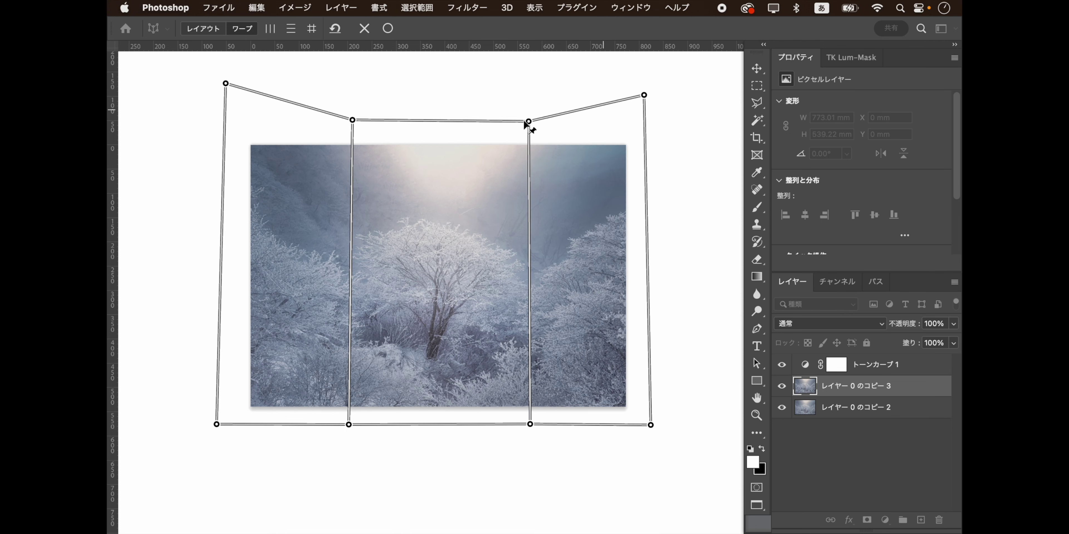
mouse_move(226, 83)
mouse_down()
mouse_move(218, 110)
mouse_move(232, 110)
mouse_move(223, 108)
mouse_up()
mouse_move(645, 143)
mouse_down()
mouse_move(659, 103)
mouse_move(639, 100)
mouse_up()
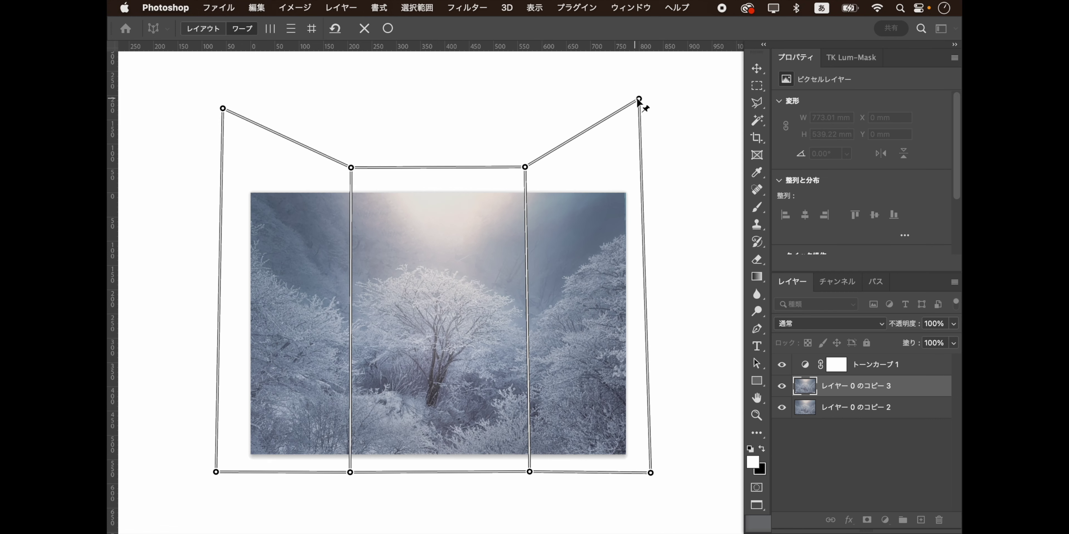
drag(223, 108, 227, 93)
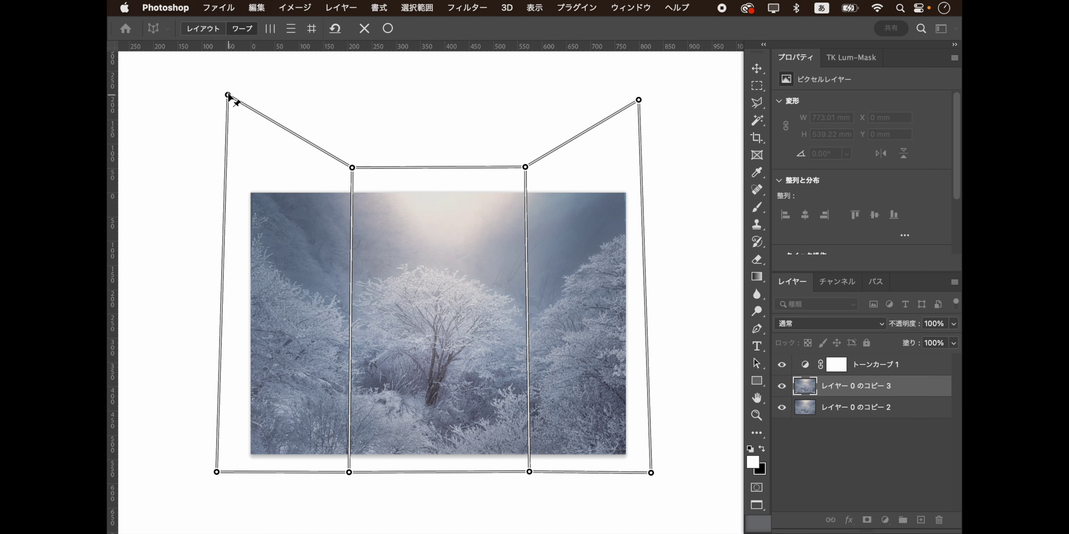
Refine the inner corners, spread and lower the bottom corners, then finish the perspective warp.
drag(353, 168, 351, 169)
drag(526, 167, 524, 169)
drag(530, 472, 533, 472)
drag(650, 473, 663, 473)
drag(216, 472, 212, 478)
drag(349, 472, 347, 478)
drag(532, 472, 533, 474)
drag(347, 479, 349, 477)
drag(229, 94, 223, 90)
drag(641, 100, 647, 94)
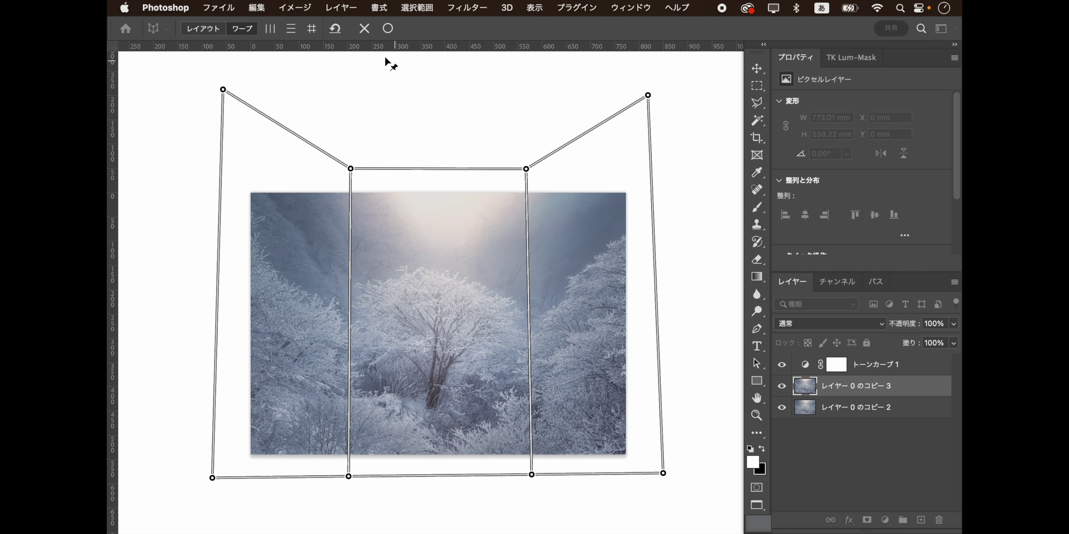
click(388, 28)
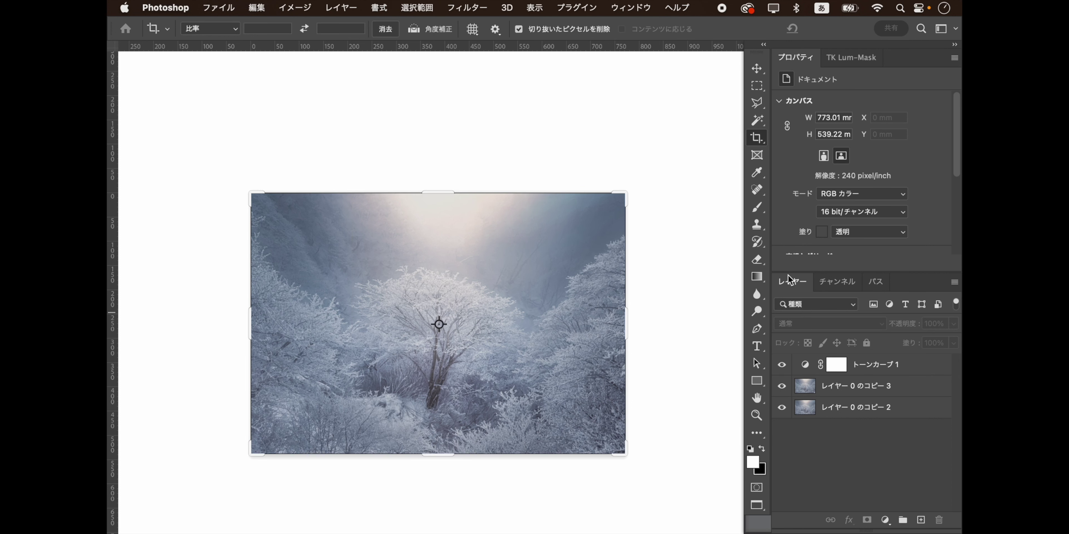
Toggle the warped copy's visibility to compare it with the unwarped original beneath.
click(757, 207)
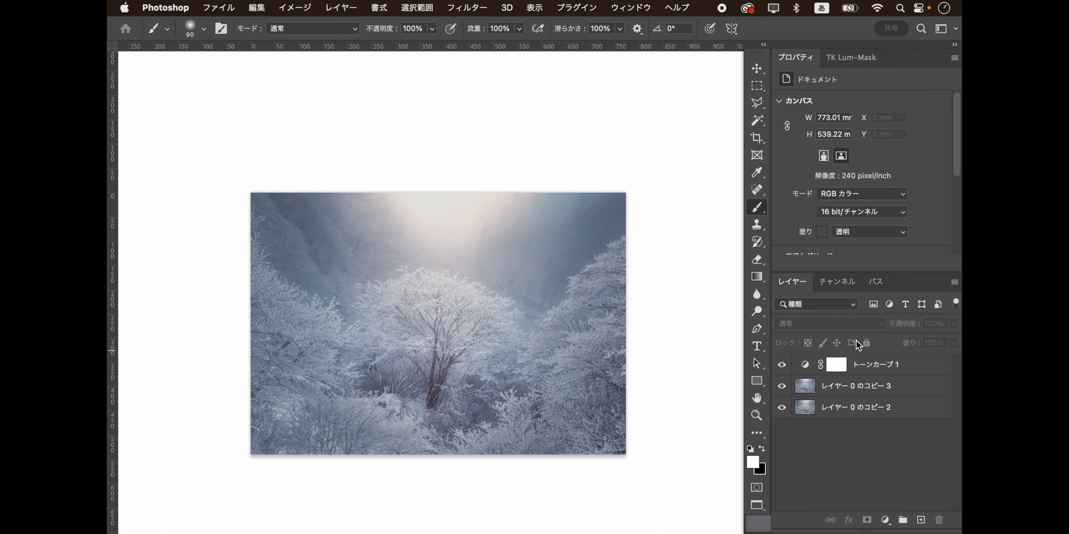
click(783, 385)
click(783, 385)
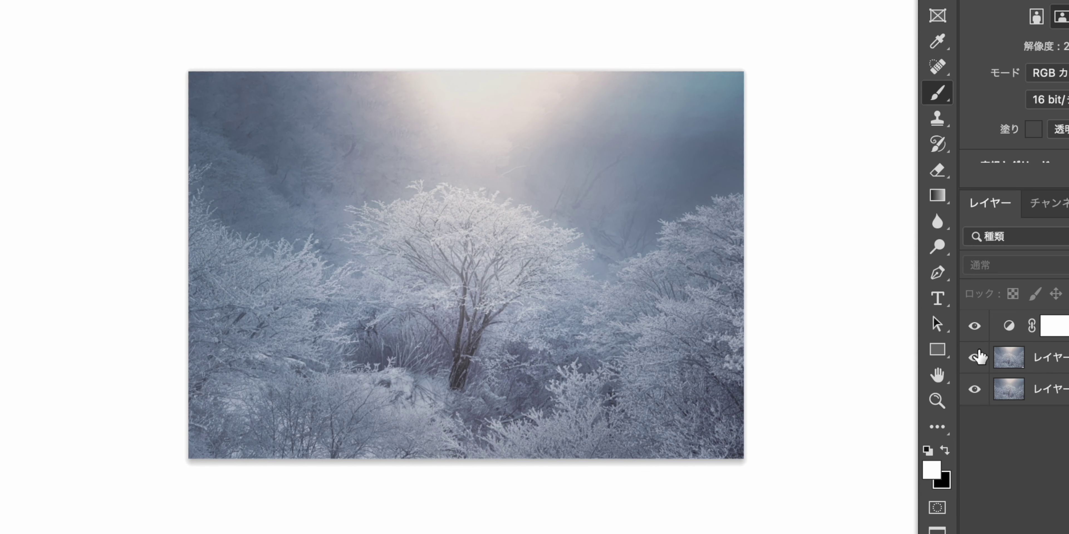
click(978, 357)
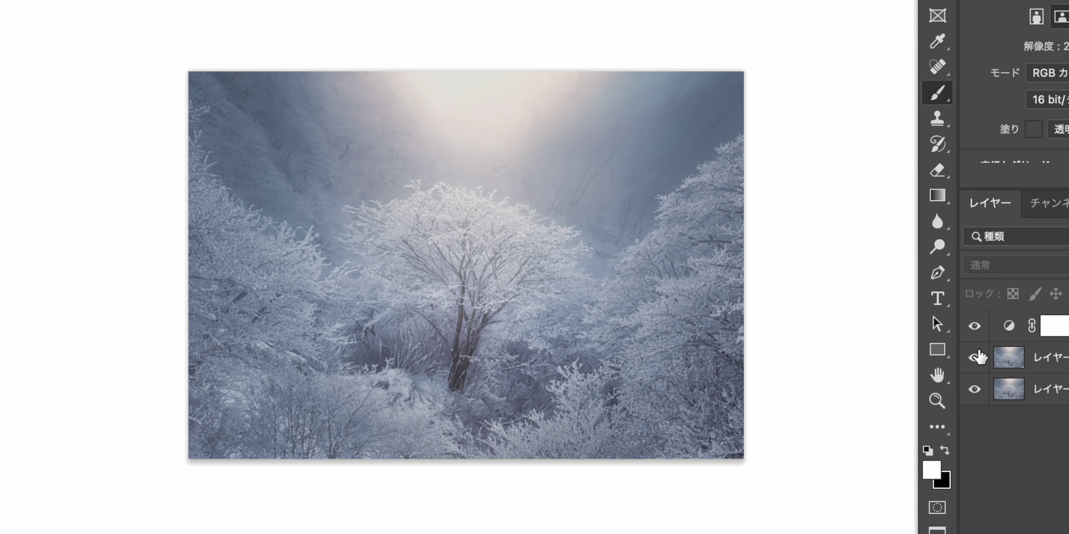
click(979, 357)
click(979, 357)
click(979, 357)
click(979, 357)
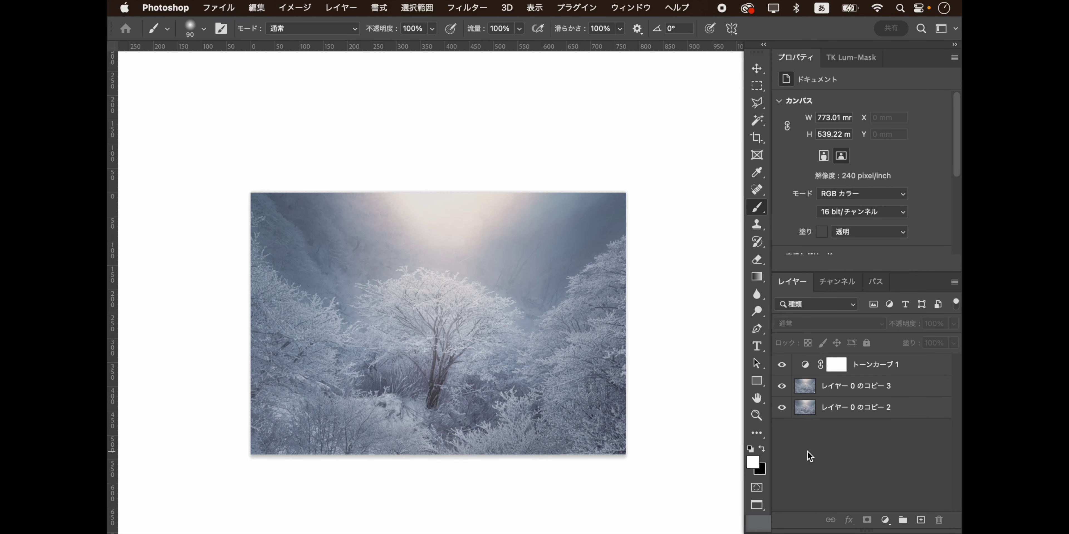
click(781, 387)
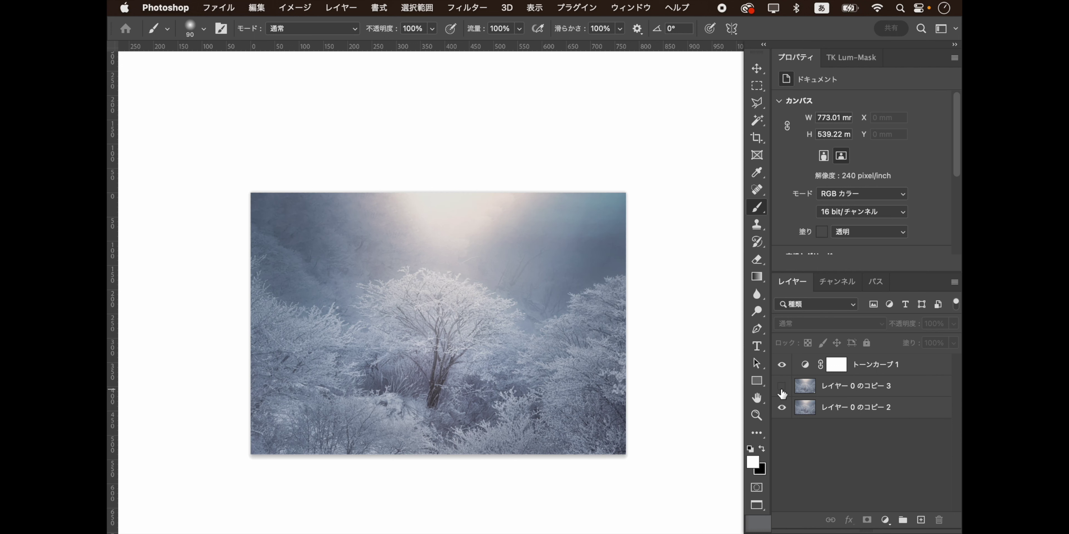
click(782, 388)
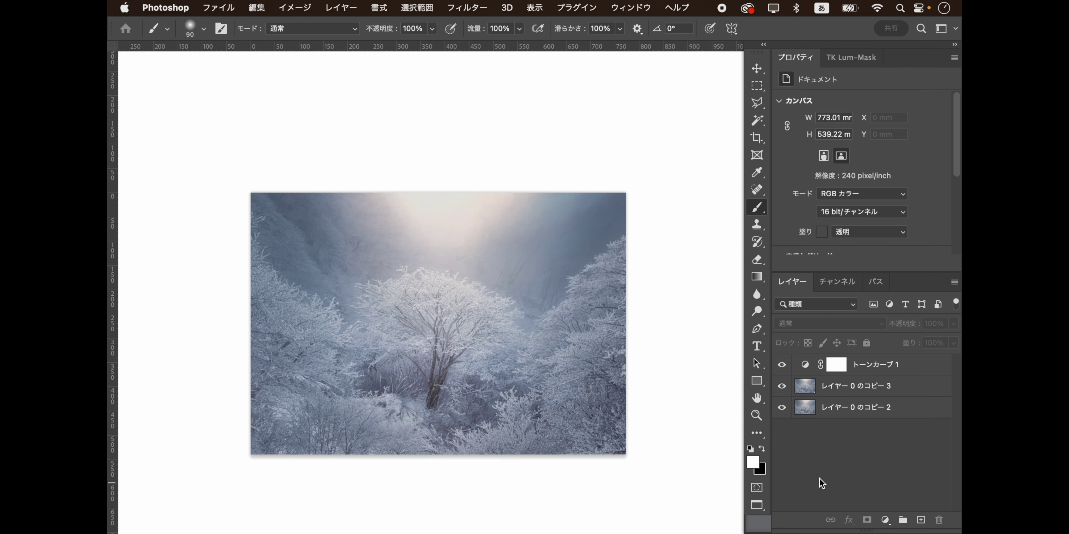
Zoom into the upper-left sky and back out to inspect the whole warped photo.
key(z)
click(371, 224)
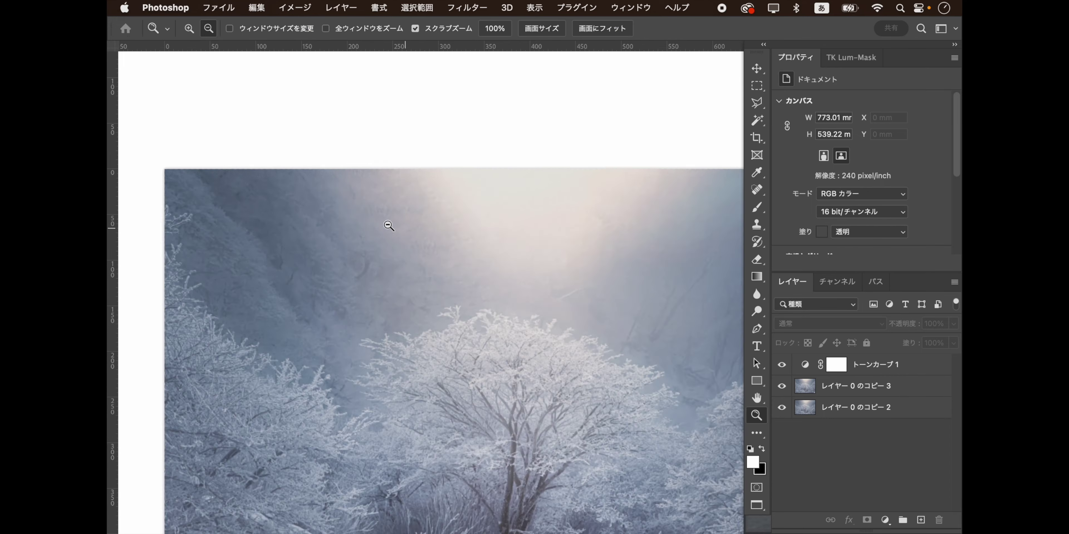
drag(372, 224, 361, 224)
scroll(482, 242, down, 2)
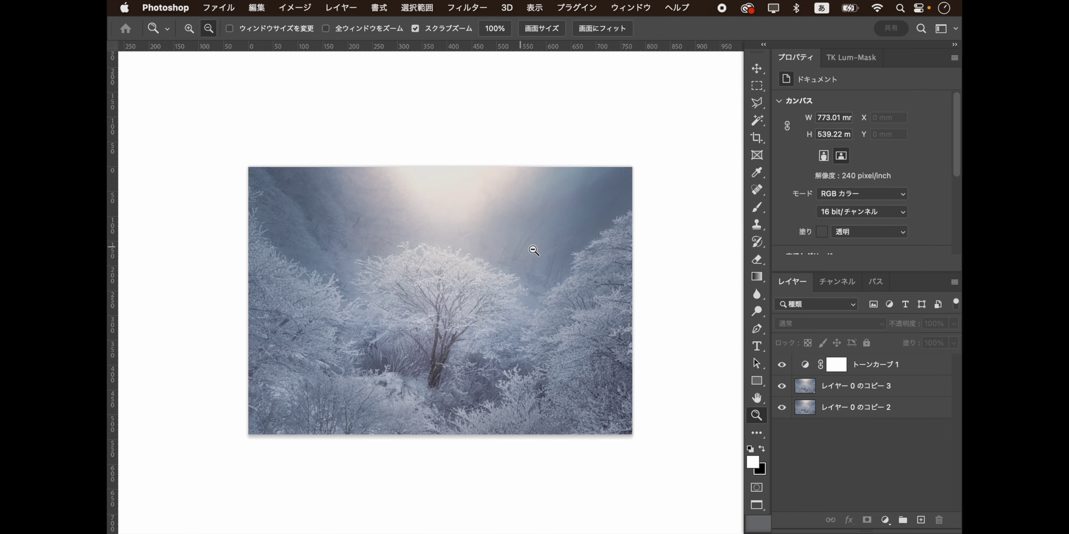
drag(540, 249, 543, 248)
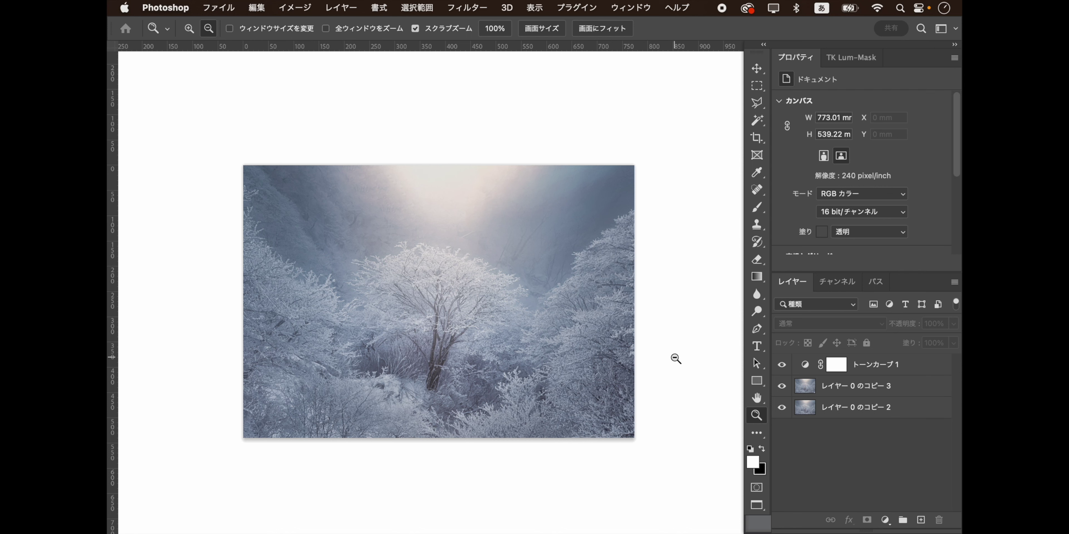
click(885, 521)
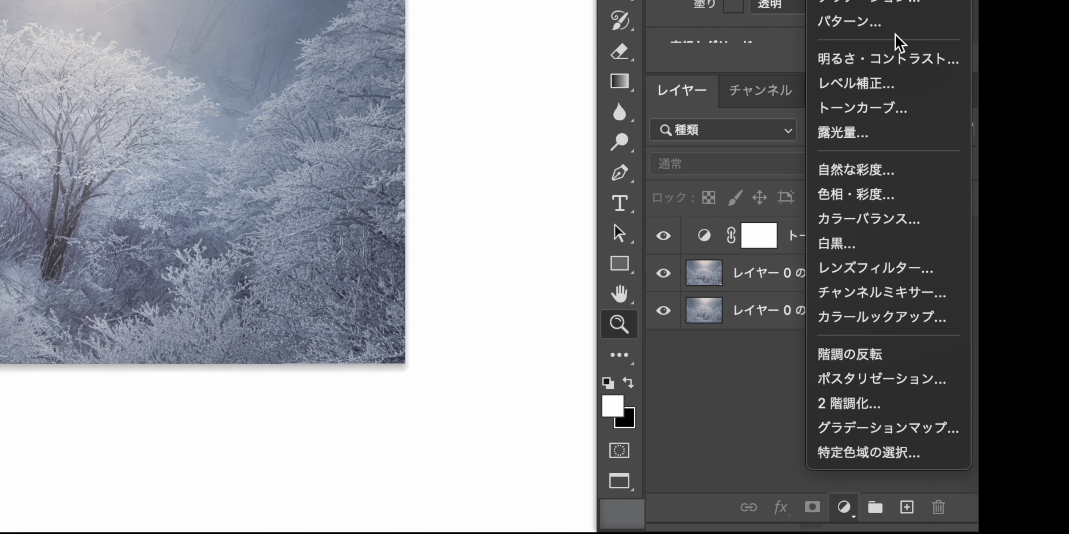
Add a Hue/Saturation adjustment layer, trying then undoing an overall saturation drop.
click(894, 198)
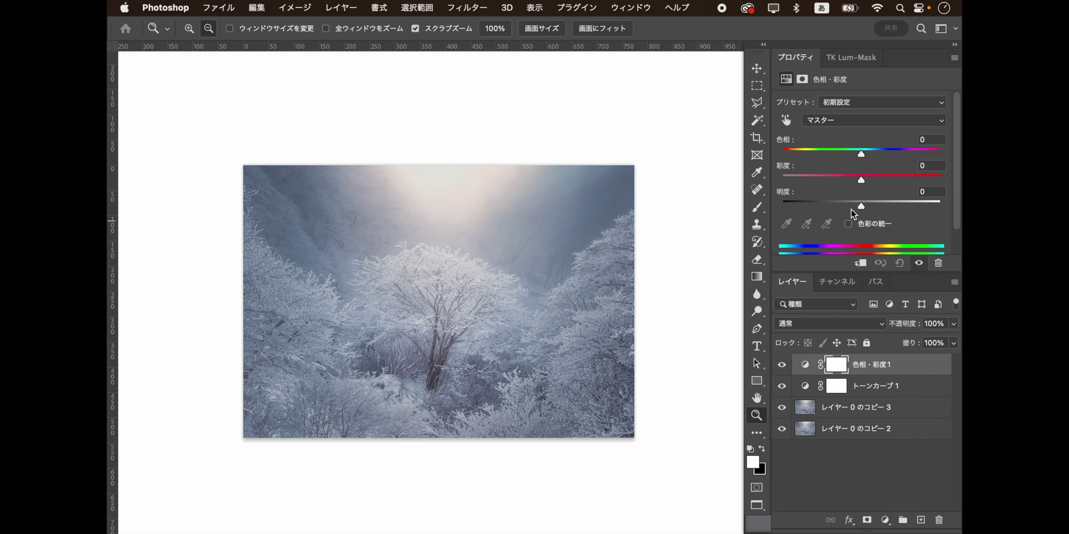
drag(861, 179, 829, 178)
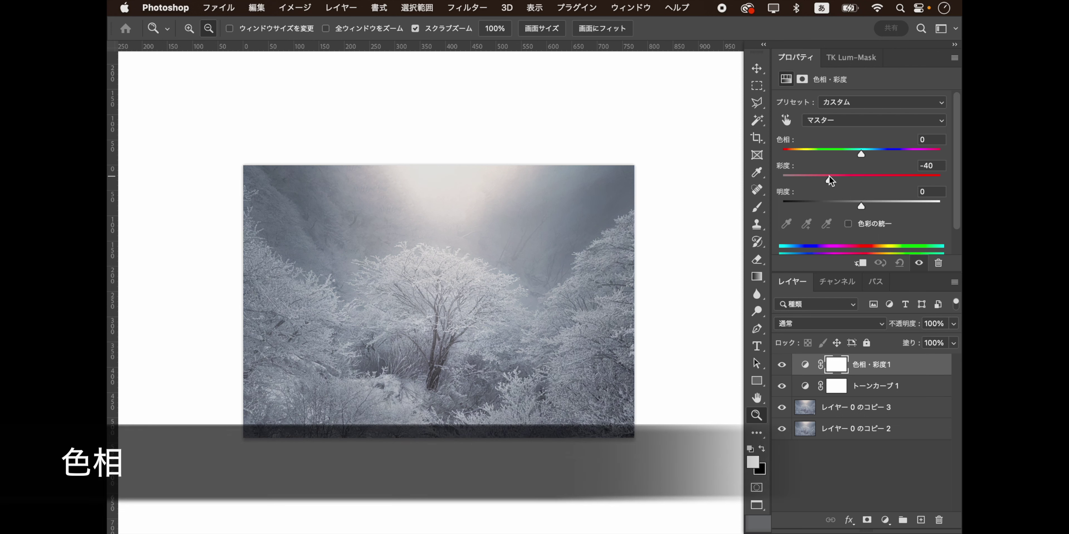
click(875, 121)
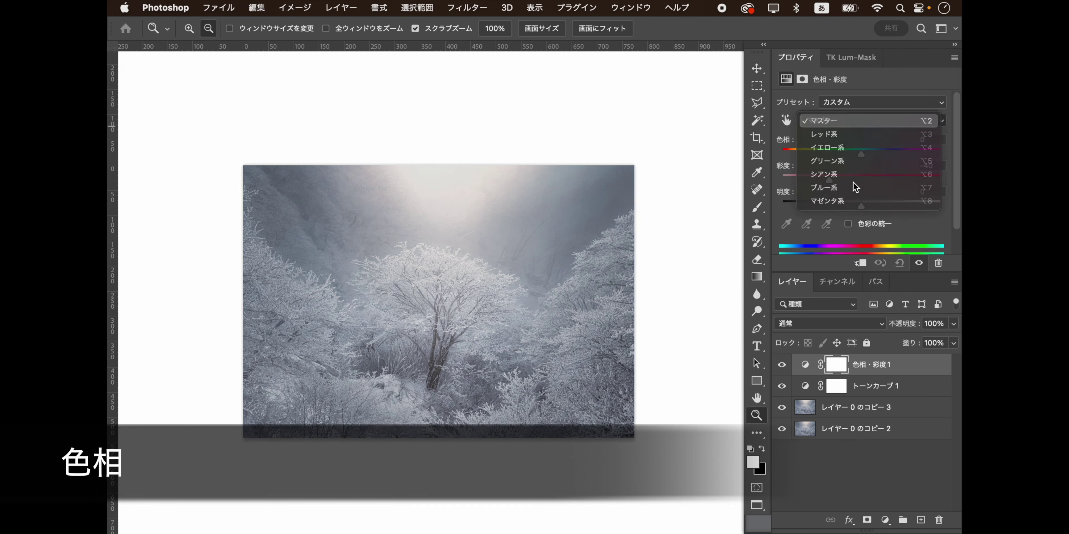
key(Escape)
key(super+z)
key(super+z)
key(super+z)
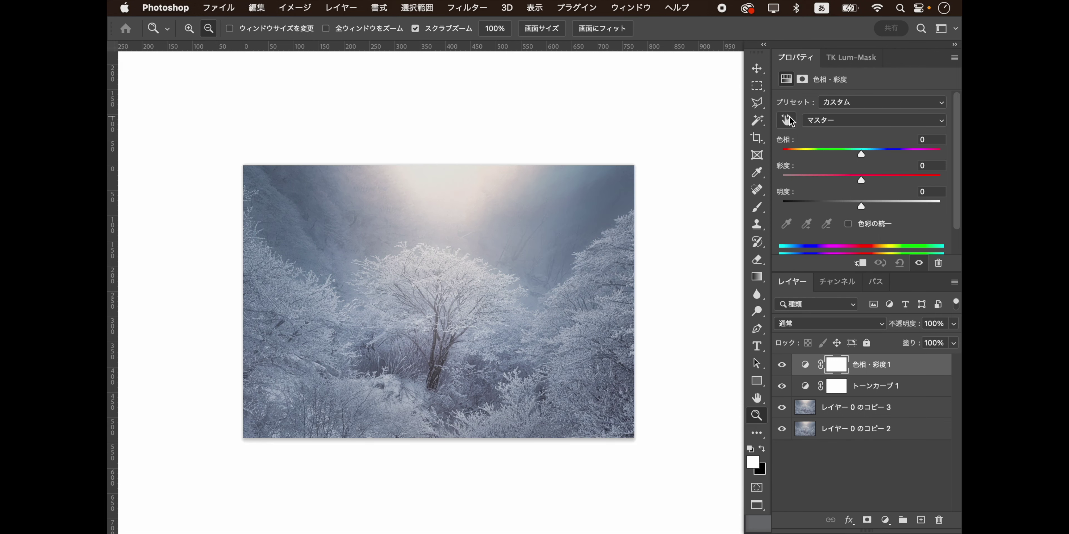
Sample the yellows from the photo and set their saturation -100 and lightness -19.
click(789, 120)
click(488, 189)
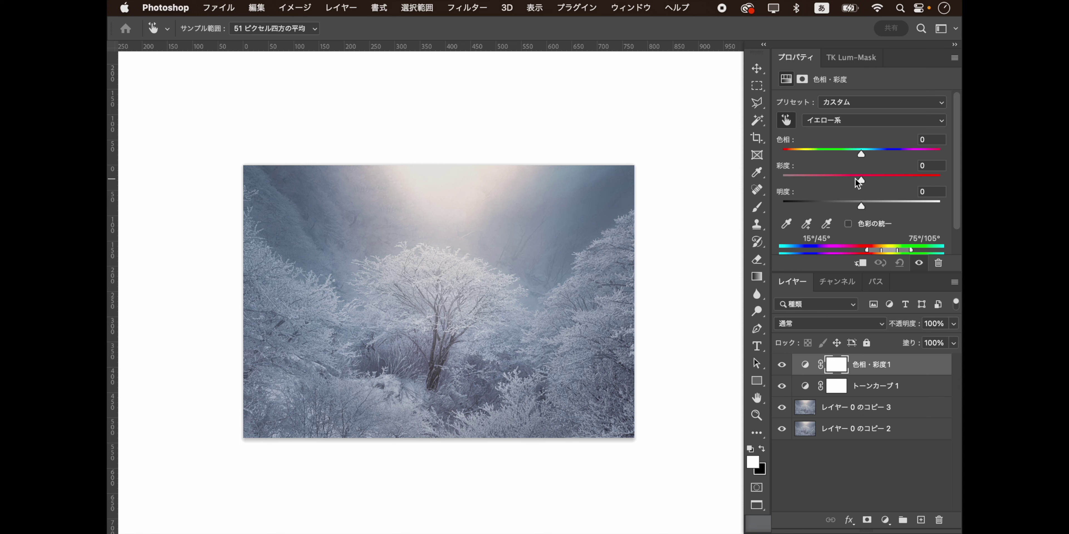
drag(860, 179, 762, 176)
mouse_move(861, 154)
mouse_down()
mouse_move(799, 156)
mouse_move(926, 154)
mouse_move(859, 155)
mouse_up()
mouse_move(861, 202)
mouse_down()
mouse_move(789, 203)
mouse_move(894, 200)
mouse_move(845, 202)
mouse_up()
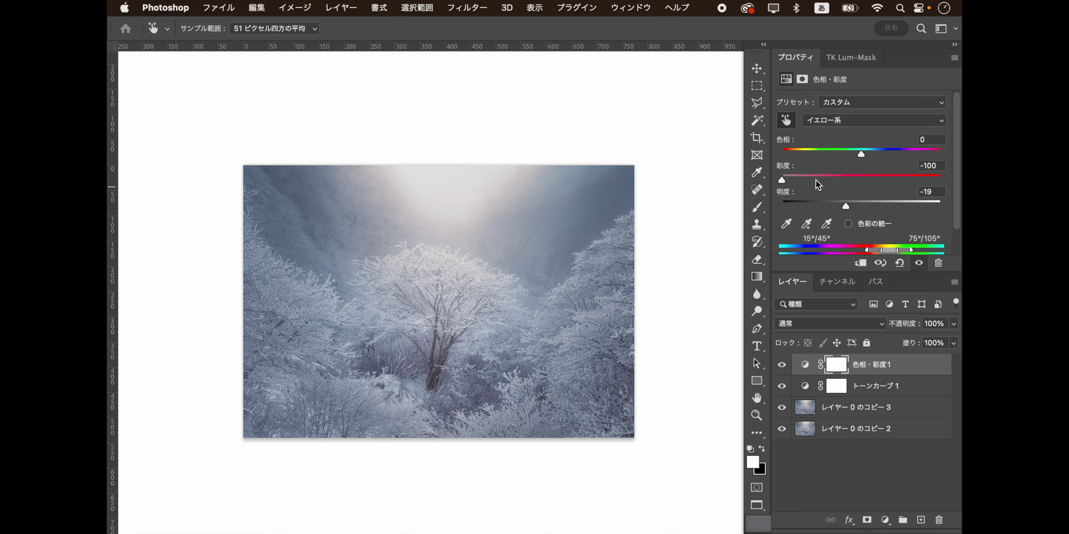
click(870, 126)
Desaturate the Blues range to -80 and compare the image with the adjustment off and on.
click(865, 106)
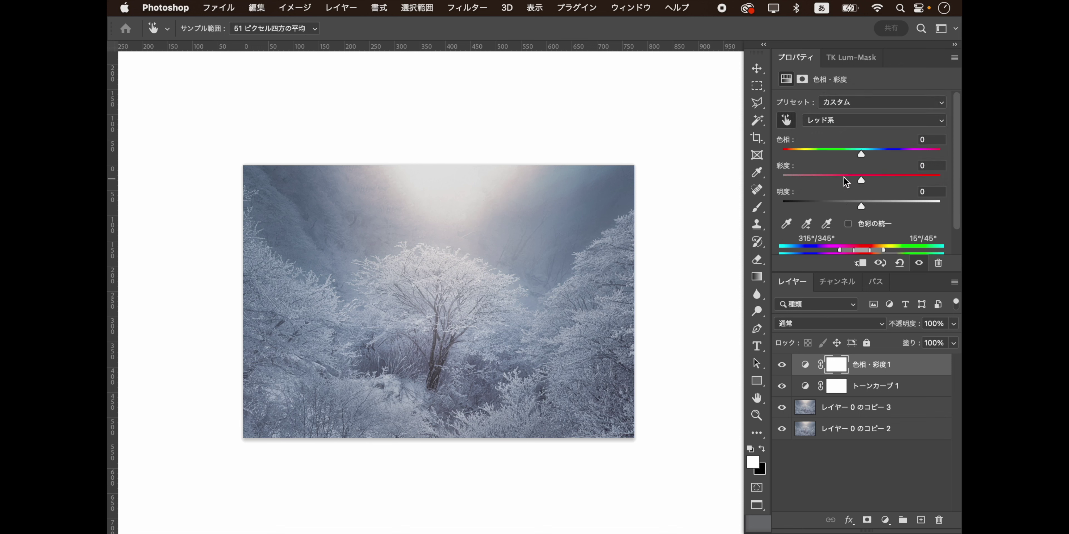
mouse_move(862, 181)
mouse_down()
mouse_move(792, 181)
mouse_move(853, 179)
mouse_up()
key(alt+8)
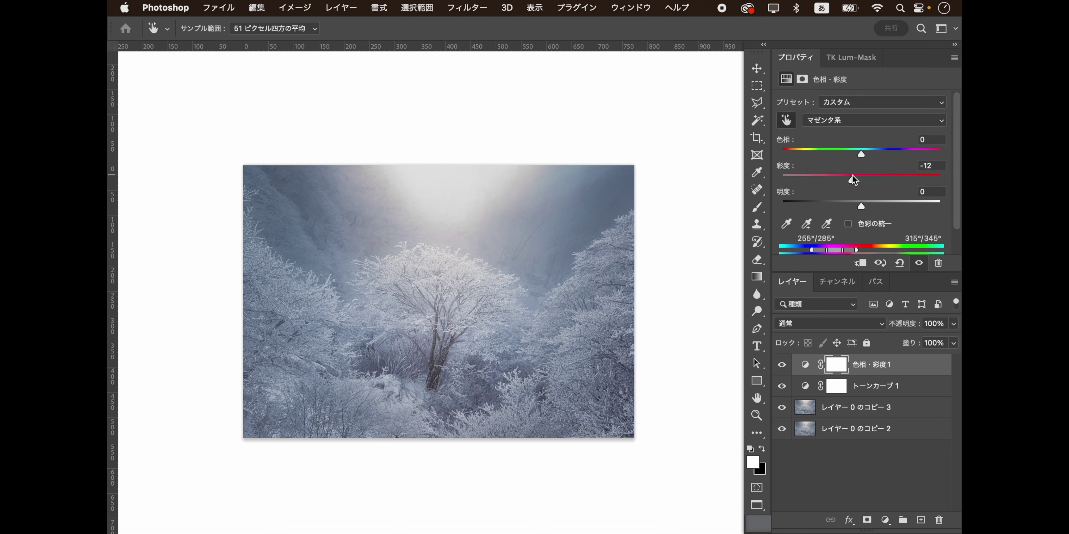
click(871, 121)
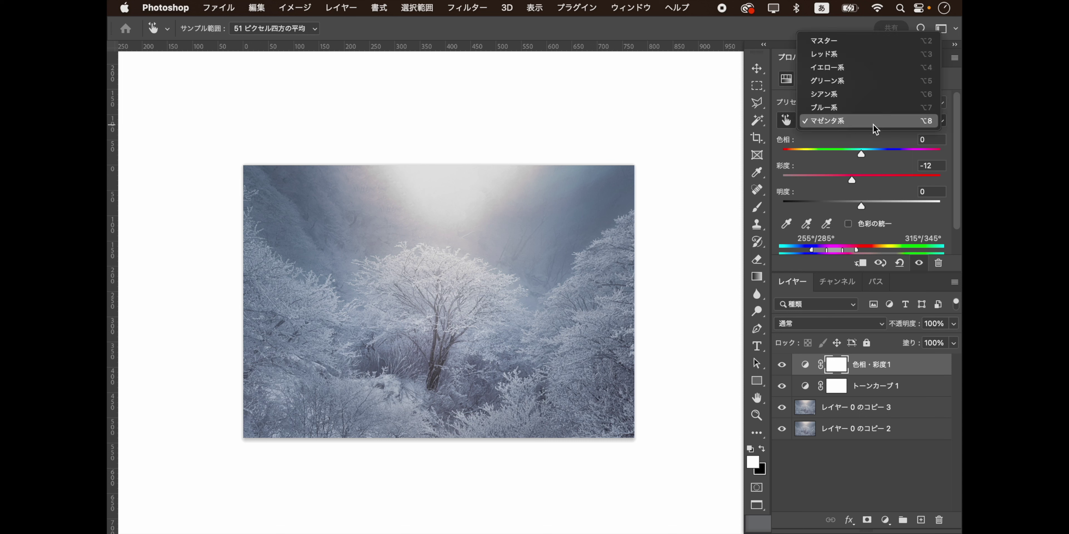
click(854, 103)
drag(857, 182, 844, 181)
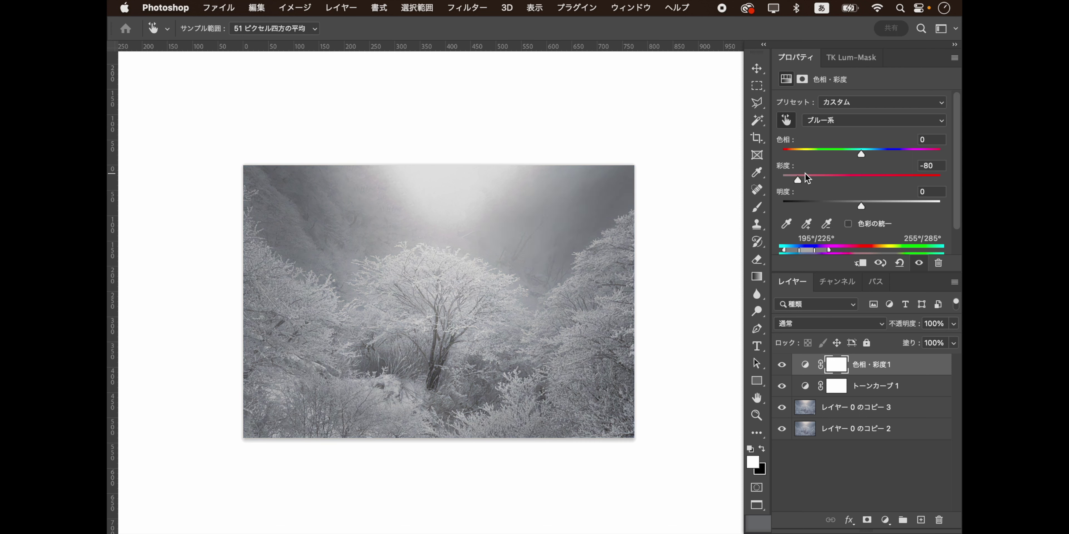
click(783, 365)
click(782, 366)
Set Magentas saturation -99 and lightness +6, then toggle the layer to compare.
click(369, 182)
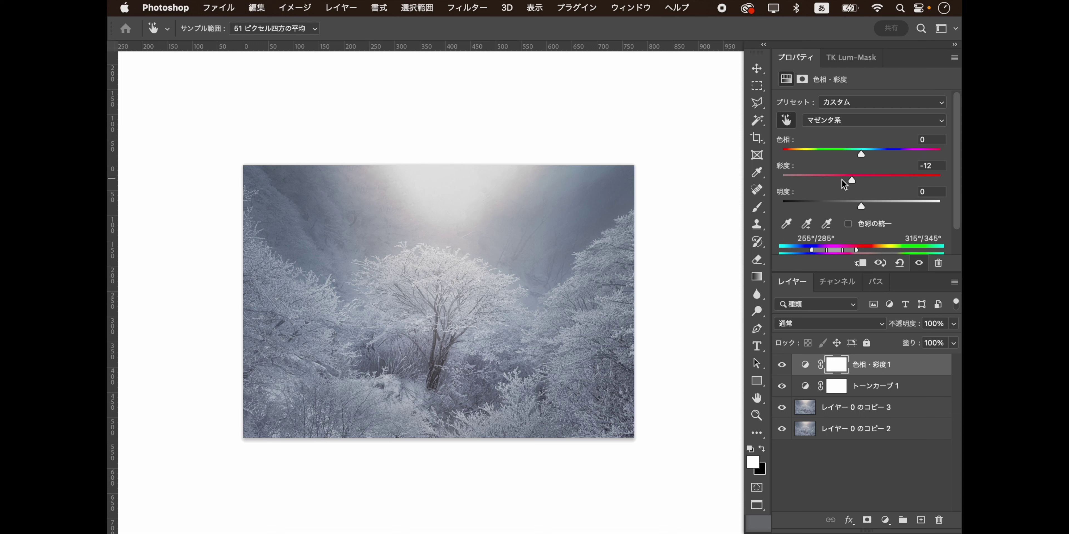
drag(847, 182, 783, 181)
drag(866, 207, 866, 206)
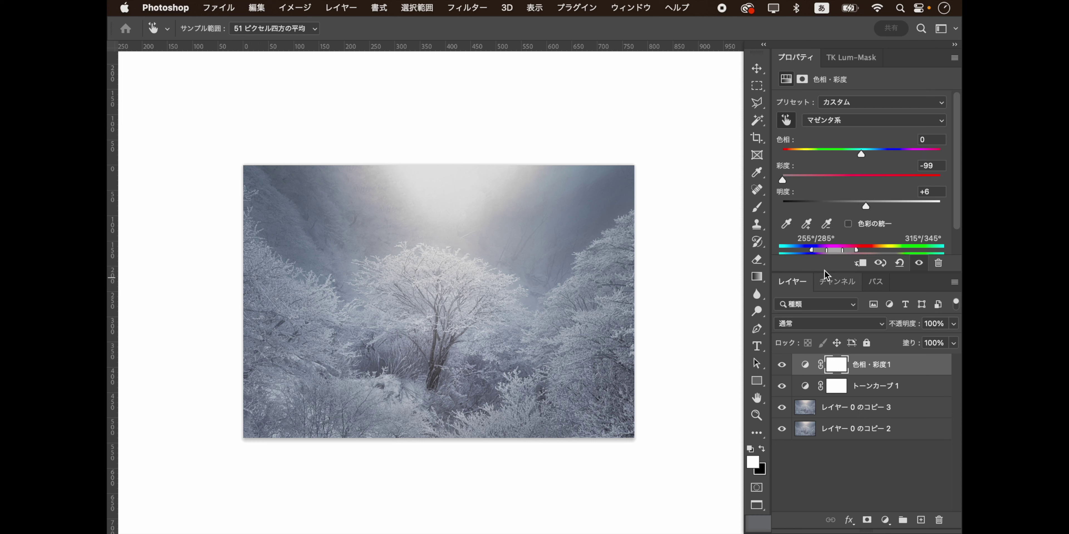
click(781, 365)
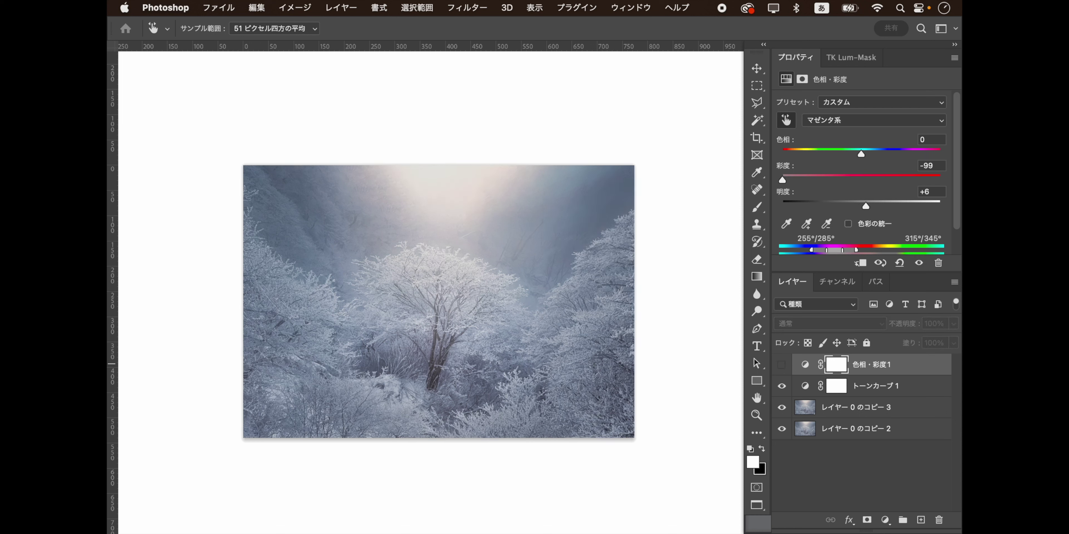
click(782, 365)
click(783, 366)
click(781, 366)
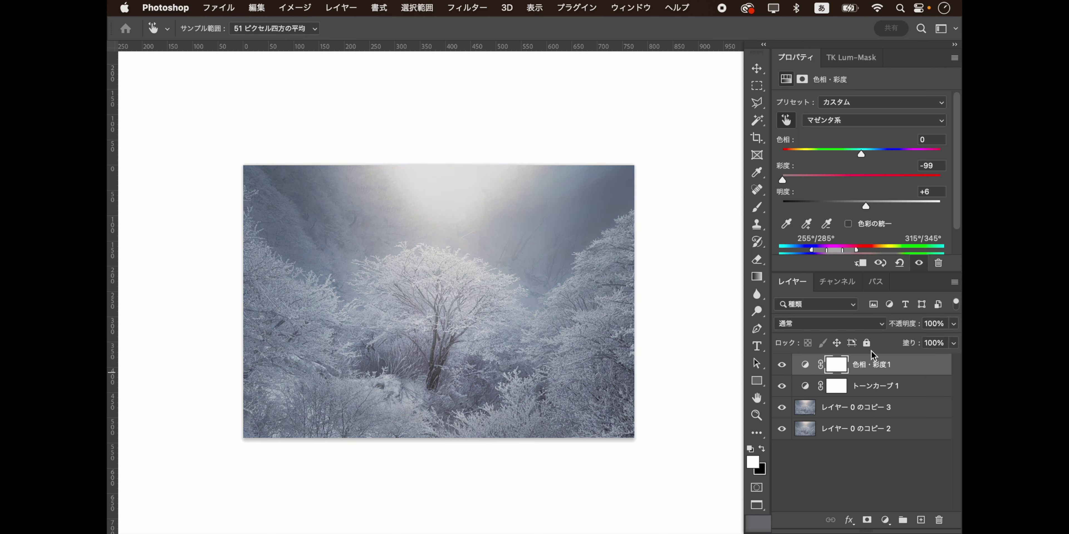
Invert the Hue/Saturation mask and set a 2400 px brush at 43% opacity, 47% flow.
click(843, 368)
key(z)
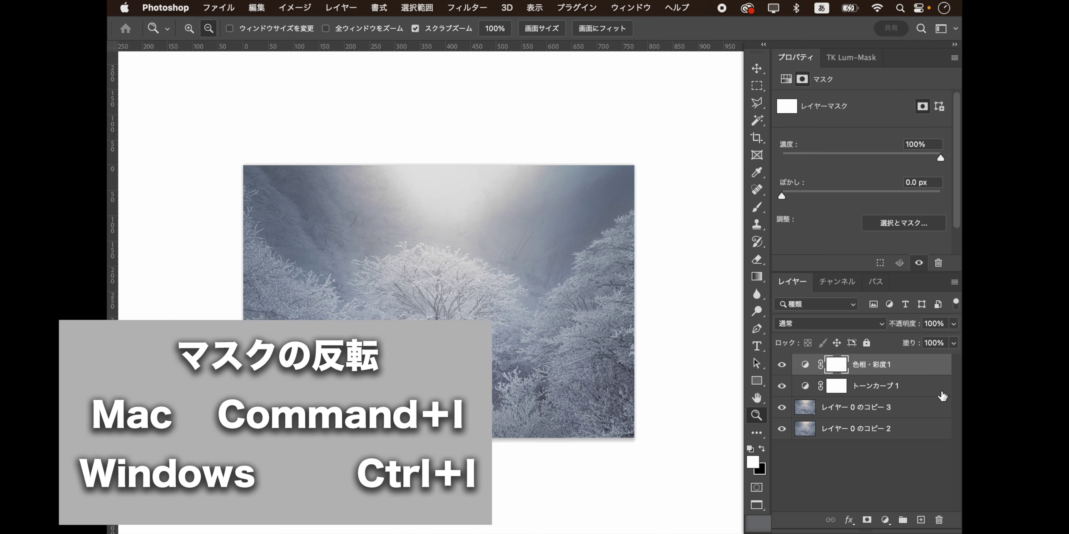
key(super+i)
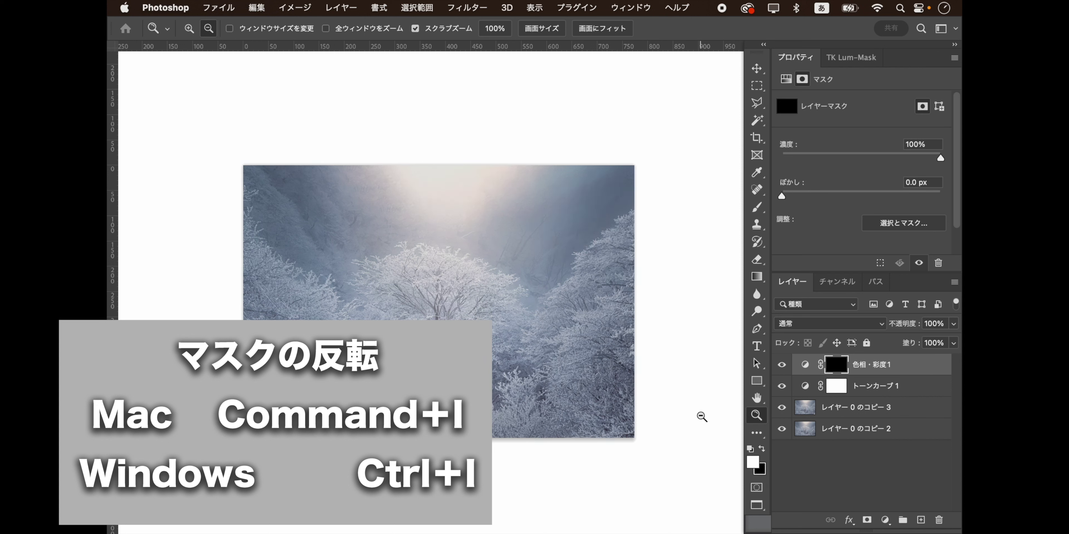
click(756, 207)
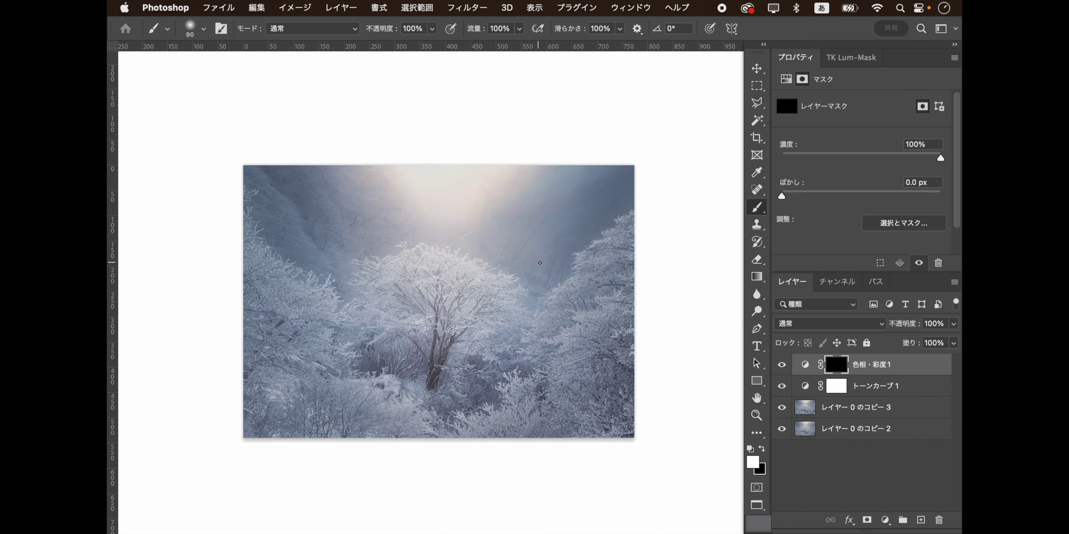
key(bracketright)
key(bracketright)
key(bracketright)
drag(477, 28, 437, 64)
drag(394, 30, 351, 67)
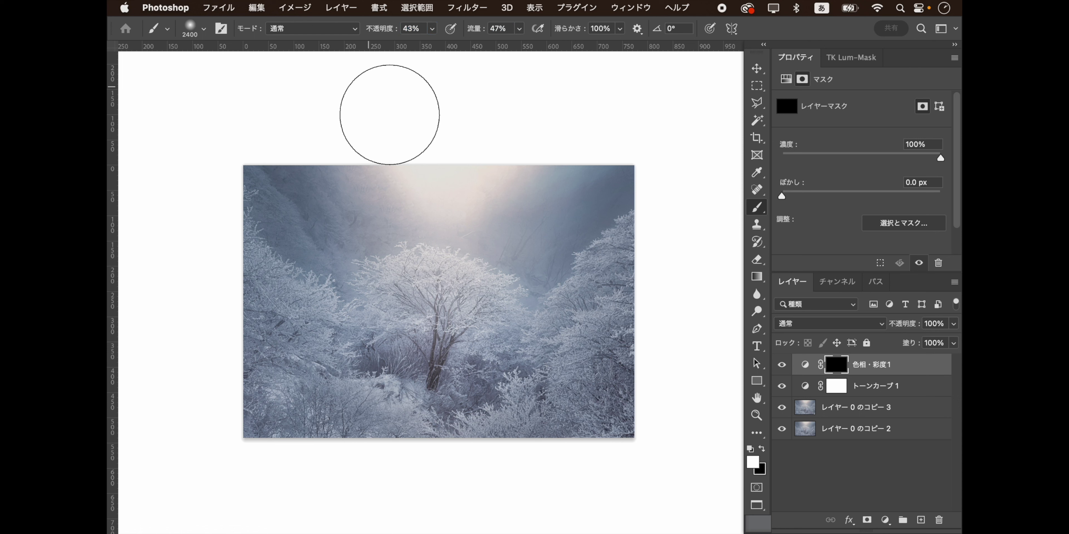
Paint the adjustment back into the glowing top sky and compare it on and off.
mouse_move(493, 187)
mouse_down()
mouse_move(468, 179)
mouse_move(517, 174)
mouse_move(351, 167)
mouse_up()
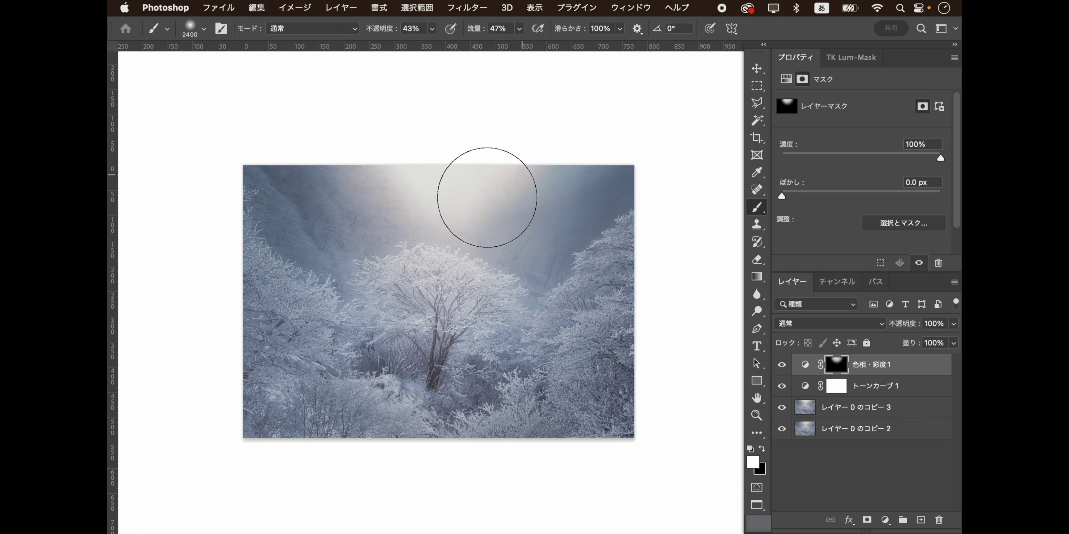
mouse_move(580, 184)
mouse_down()
mouse_move(416, 190)
mouse_move(387, 172)
mouse_move(587, 138)
mouse_move(468, 214)
mouse_up()
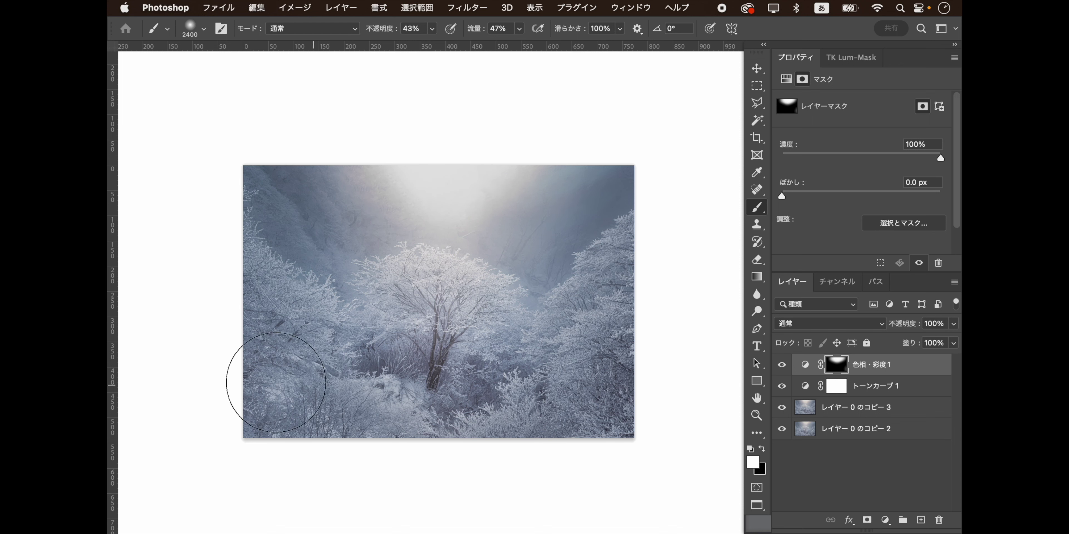
drag(239, 394, 477, 232)
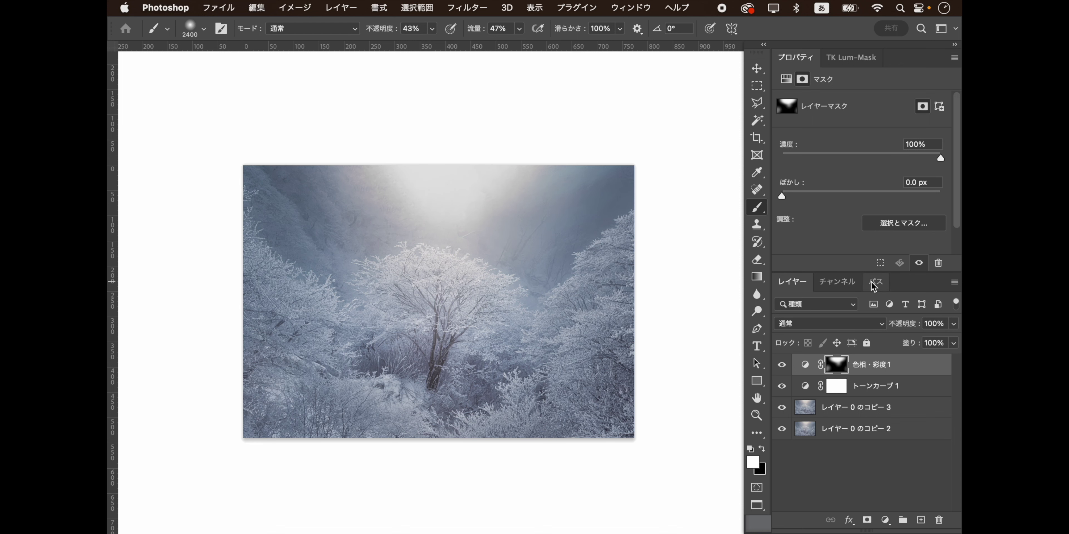
click(781, 365)
click(787, 369)
click(786, 370)
Merge all visible layers into a new layer, レイヤー 0 のコピー 3.
click(855, 429)
scroll(553, 310, up, 2)
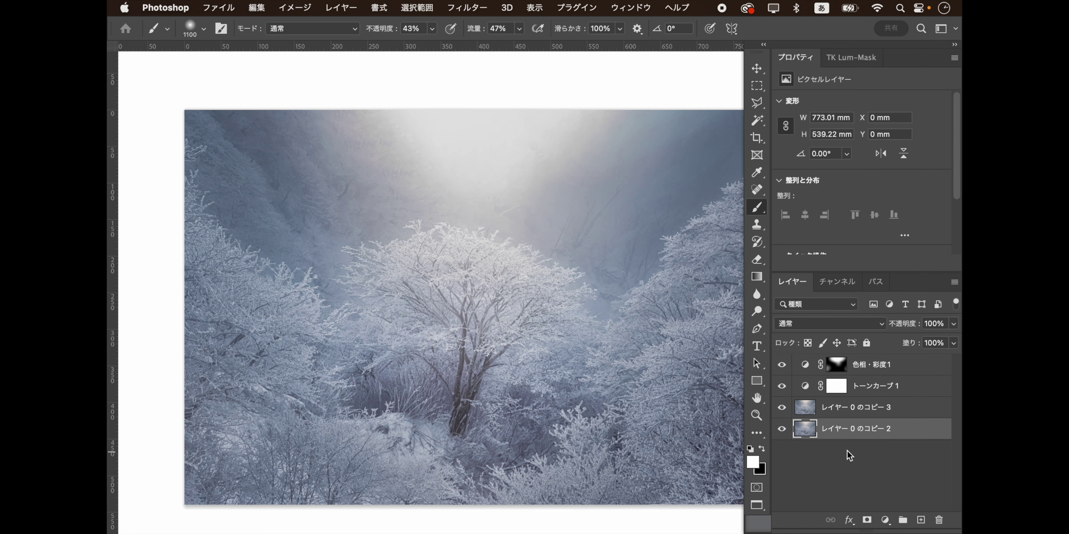
key(super+shift+e)
Duplicate the merged layer and open Oil Paint, previewing the frosty glow and tree trunk.
drag(856, 370, 920, 519)
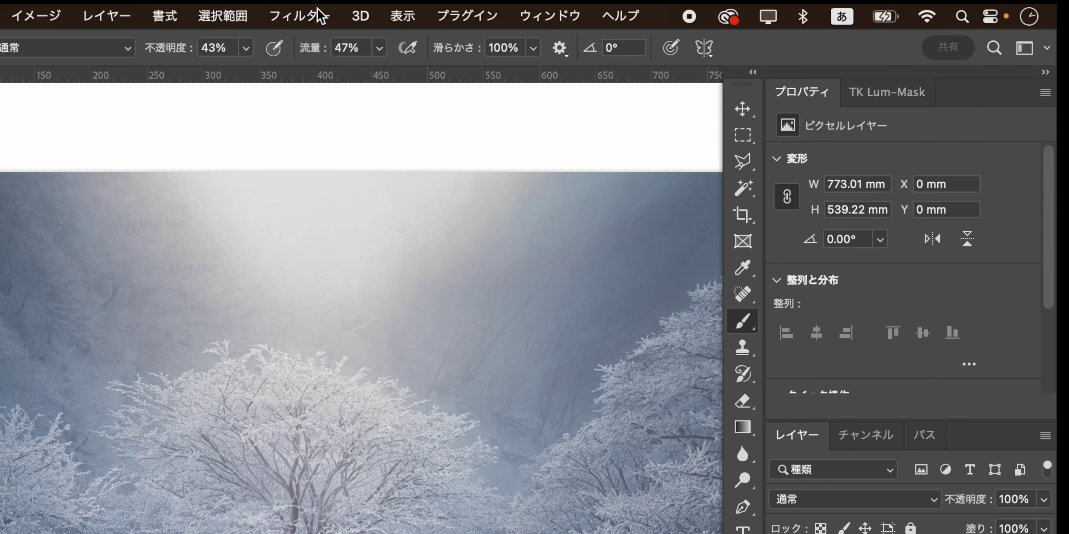
click(481, 8)
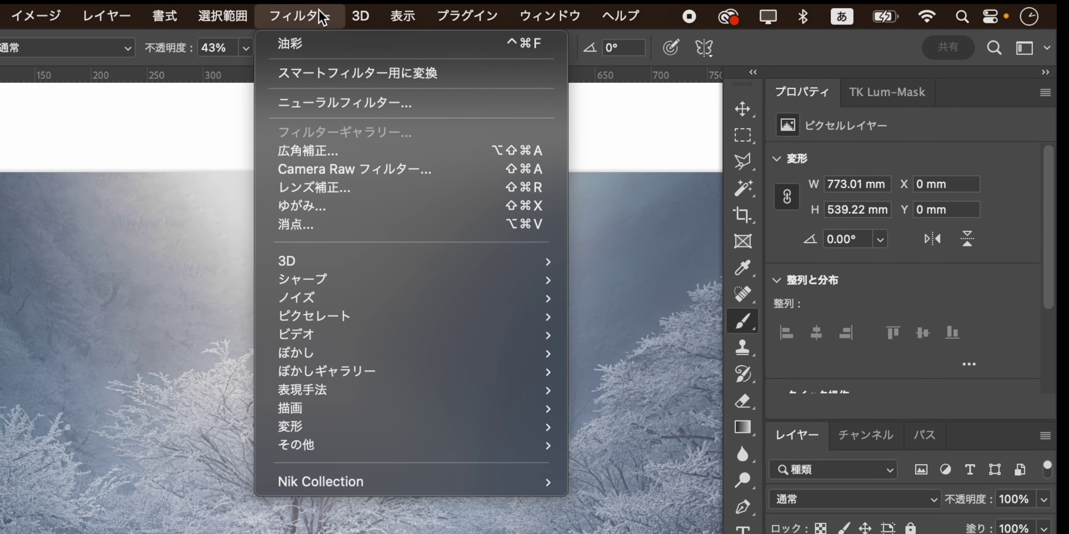
mouse_move(302, 390)
click(675, 501)
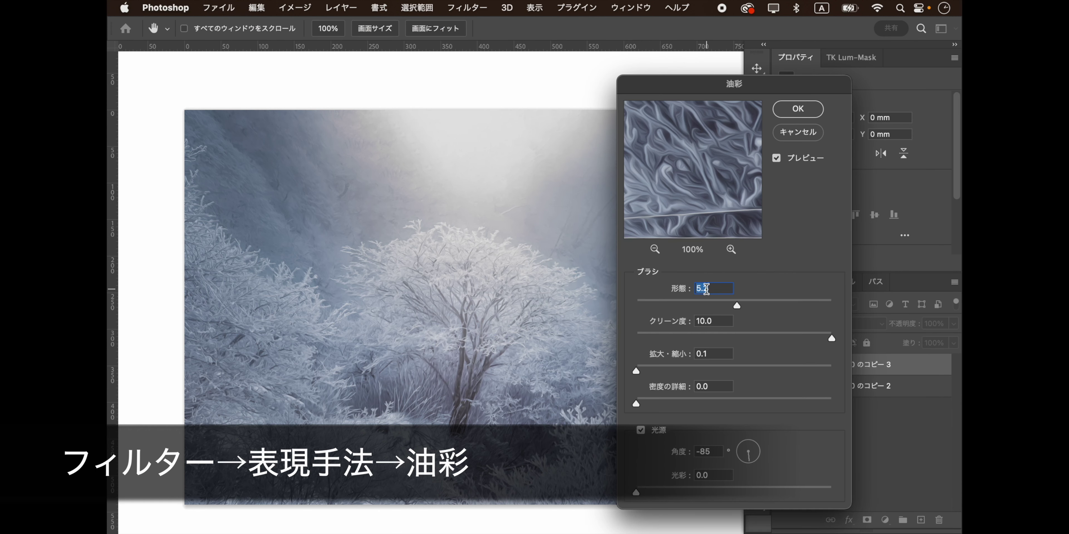
drag(698, 183, 664, 236)
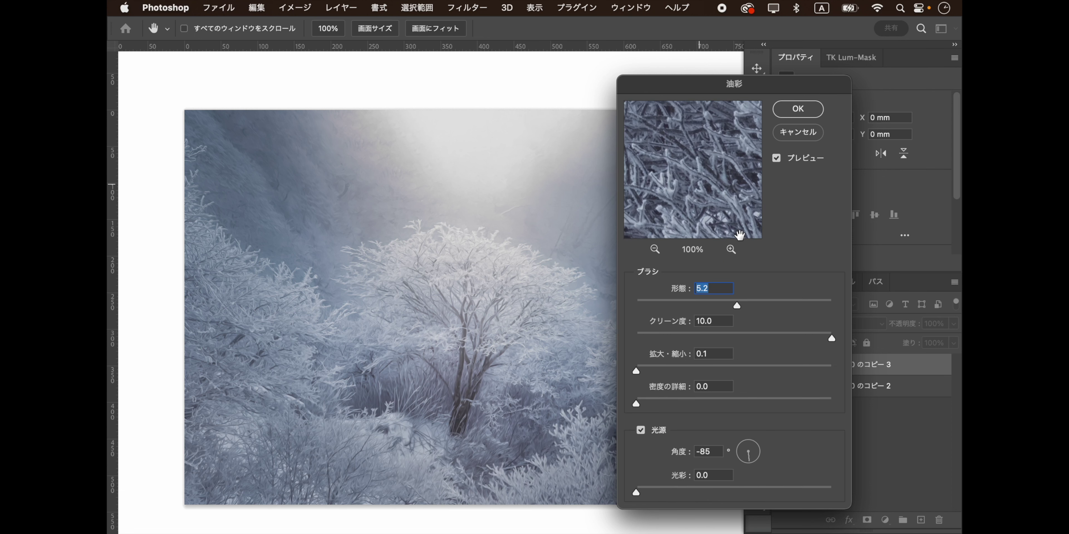
click(468, 281)
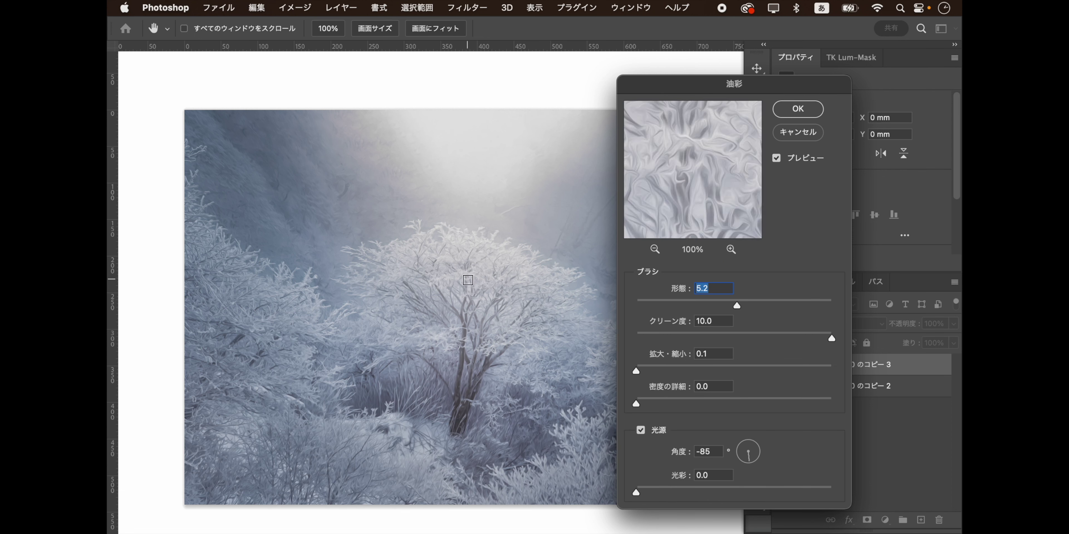
click(457, 365)
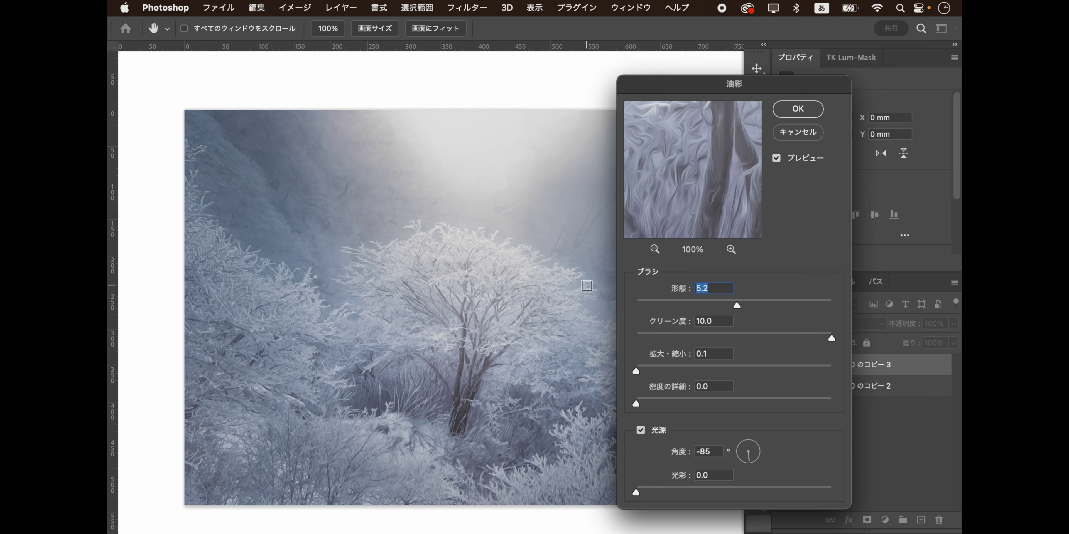
Zoom the Oil Paint preview to 50% on the trunk and set stylization to 2.5.
click(655, 249)
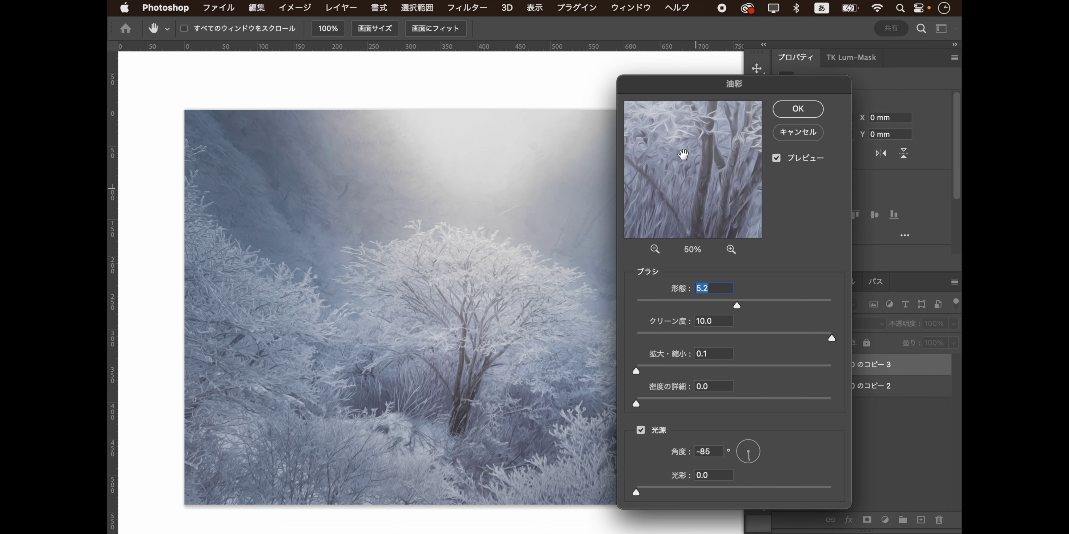
drag(689, 170, 644, 184)
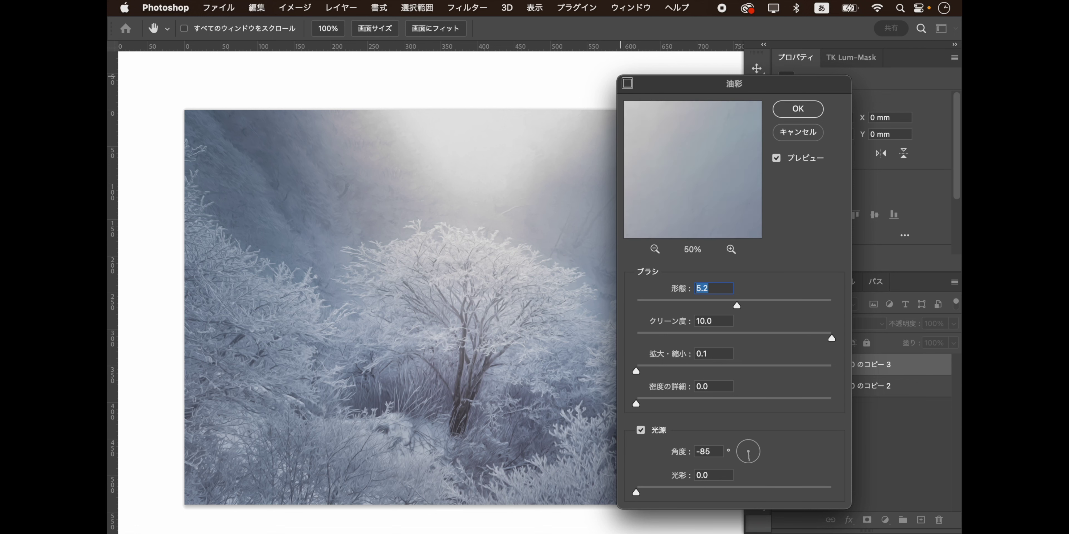
drag(735, 96, 730, 88)
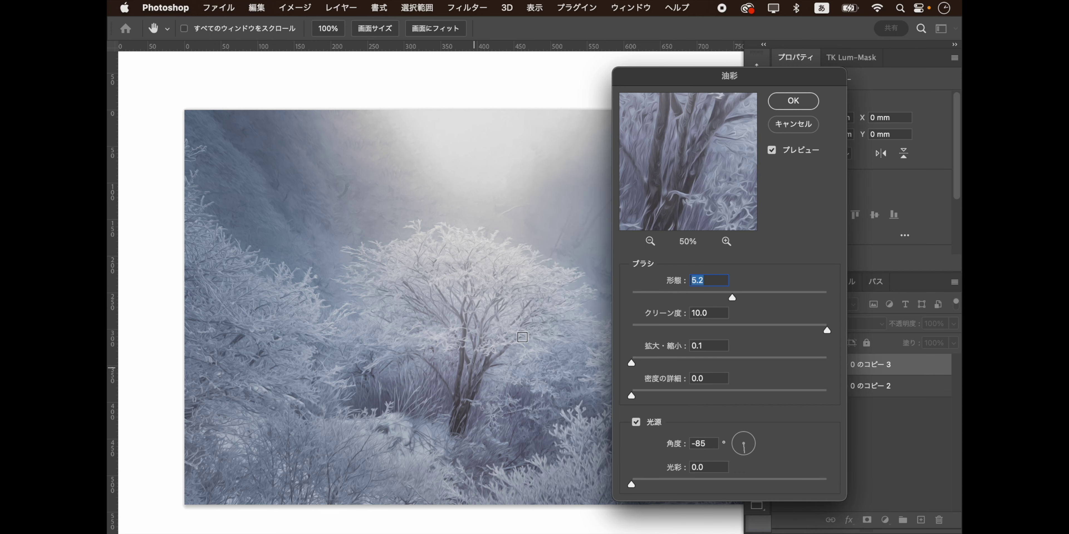
click(467, 374)
click(481, 356)
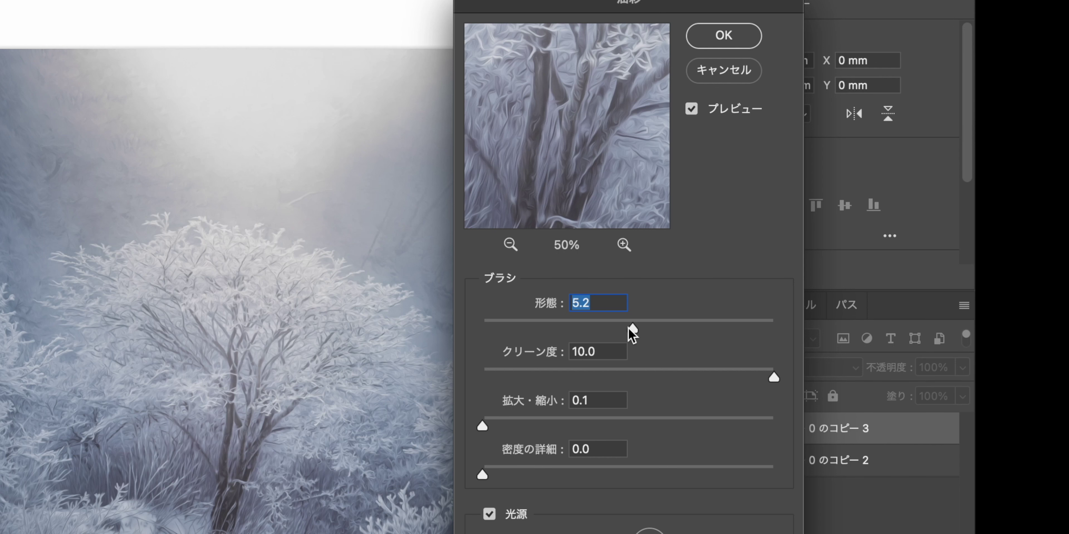
drag(732, 298, 717, 299)
drag(609, 331, 509, 333)
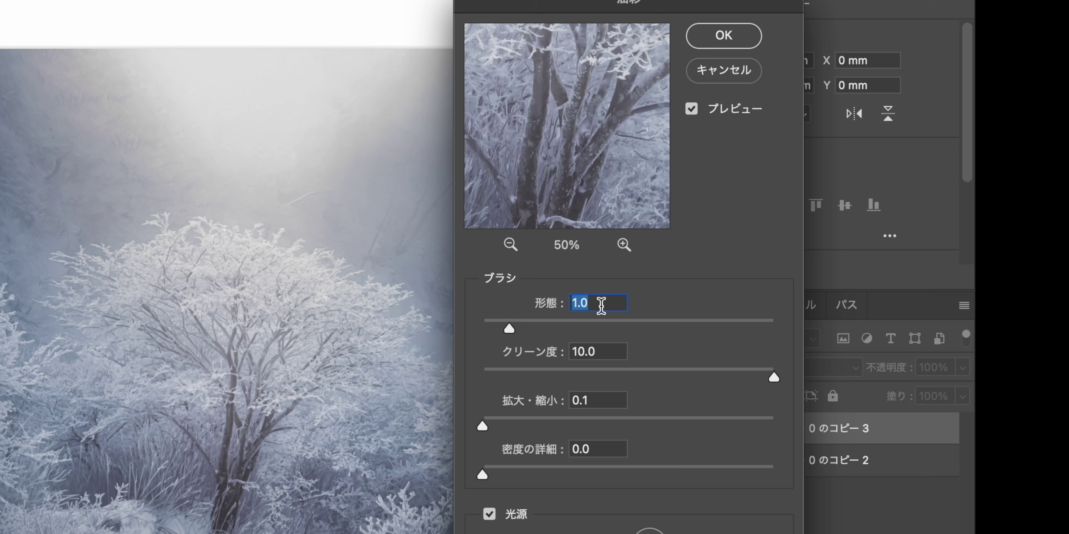
drag(514, 334, 555, 335)
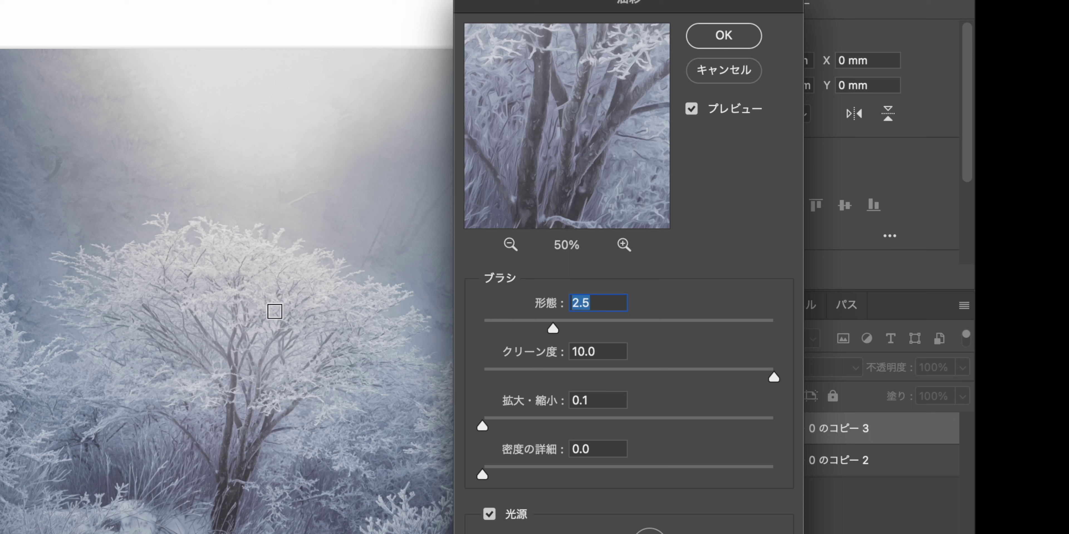
Check the snowy branches at 100%, set the light angle to -104°, and apply.
click(274, 314)
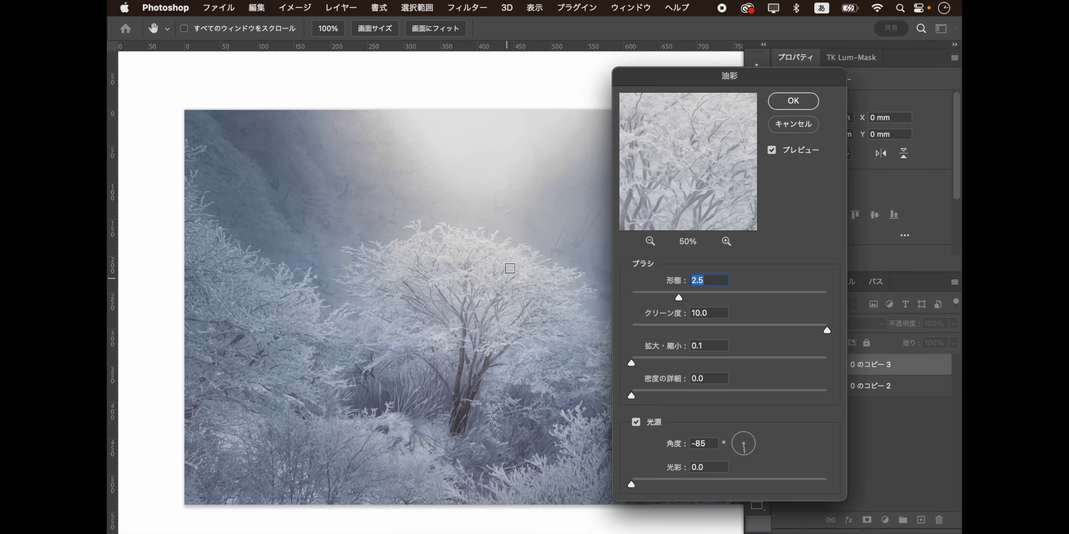
click(511, 268)
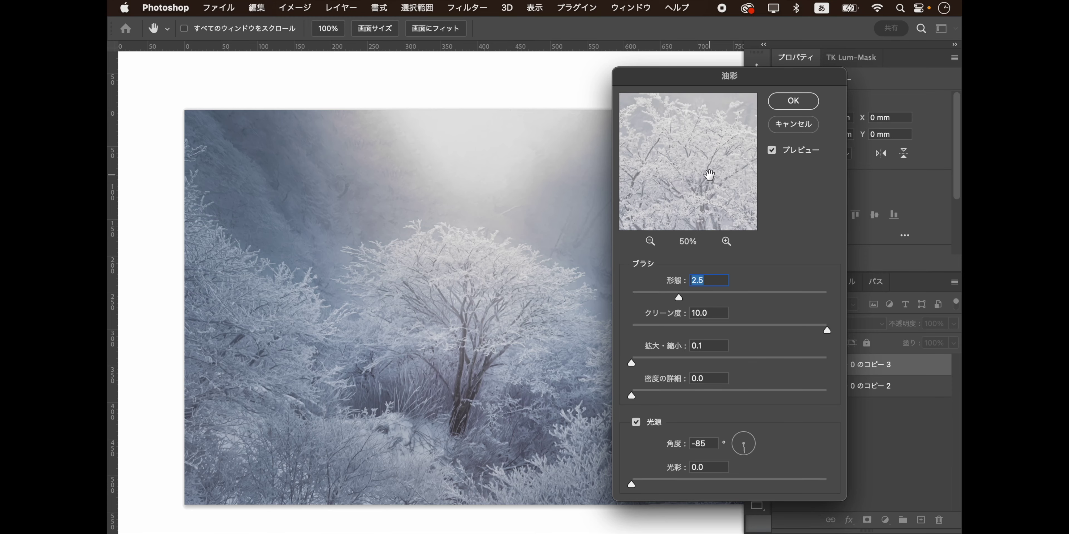
click(726, 242)
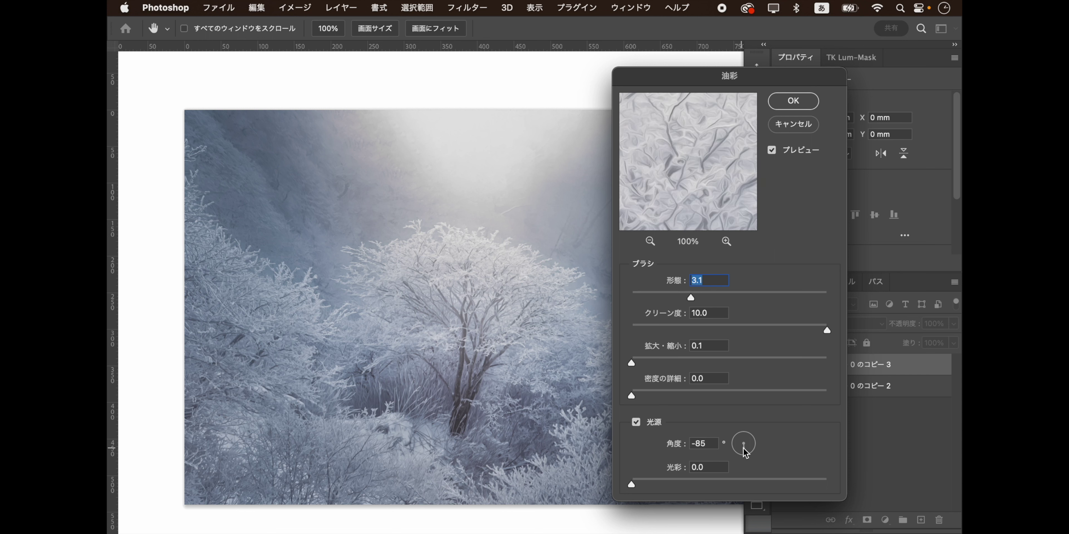
drag(745, 453, 745, 455)
drag(742, 456, 739, 458)
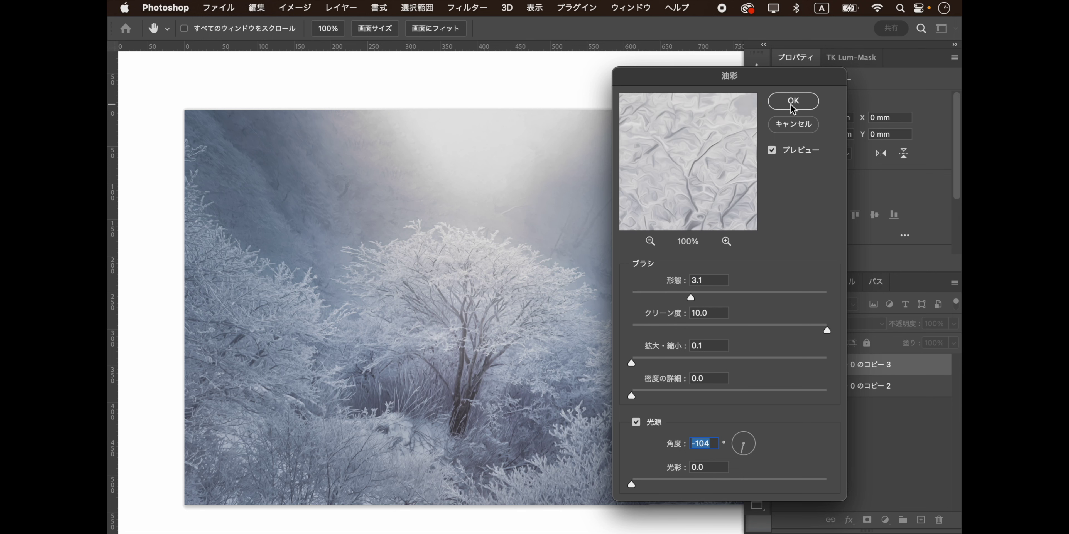
click(793, 109)
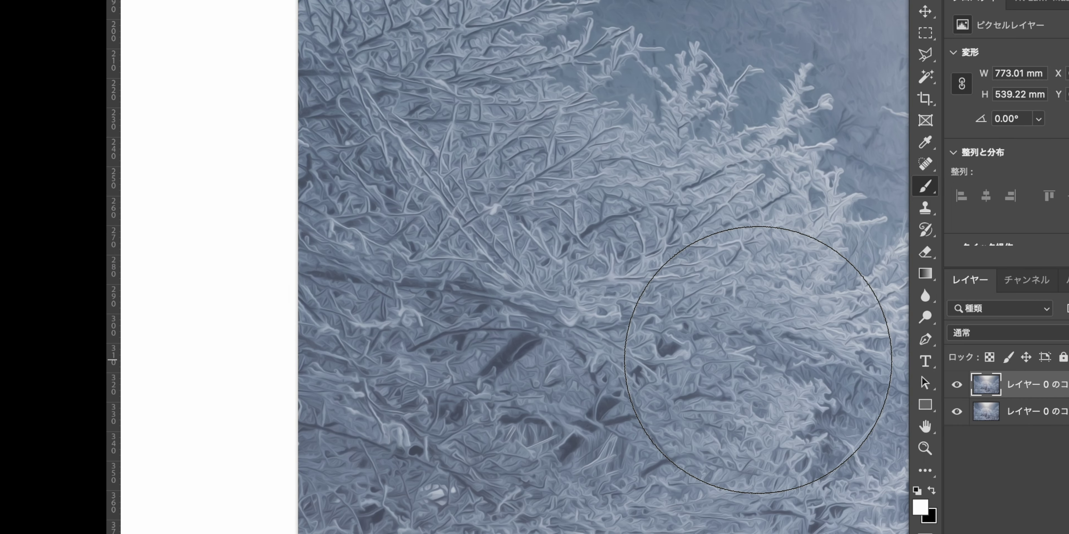
scroll(758, 361, down, 1)
scroll(758, 361, down, 5)
scroll(758, 360, left, 2)
scroll(758, 360, right, 5)
scroll(758, 360, up, 3)
scroll(757, 359, right, 5)
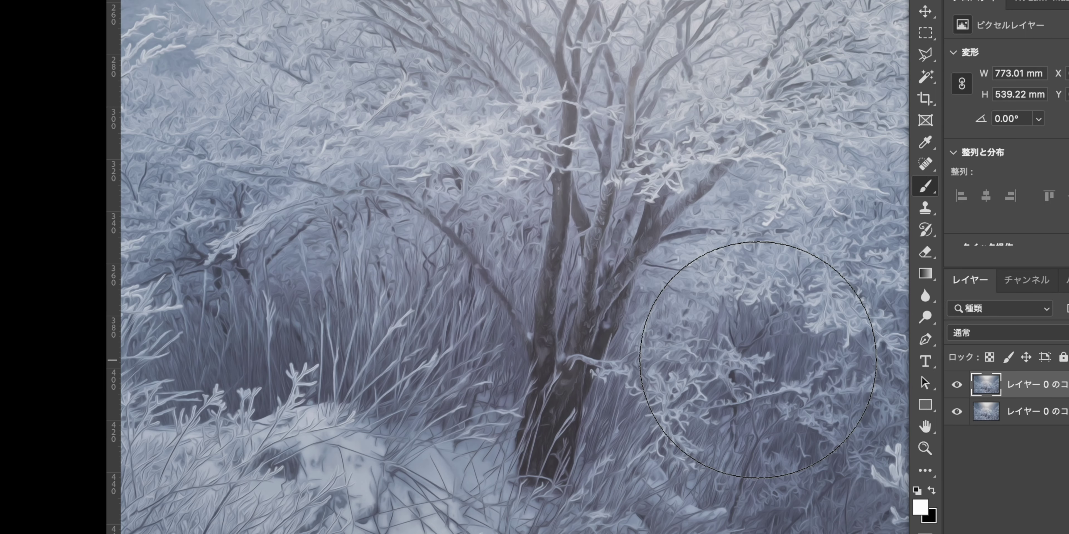
scroll(758, 359, right, 5)
scroll(758, 360, up, 2)
scroll(758, 359, up, 3)
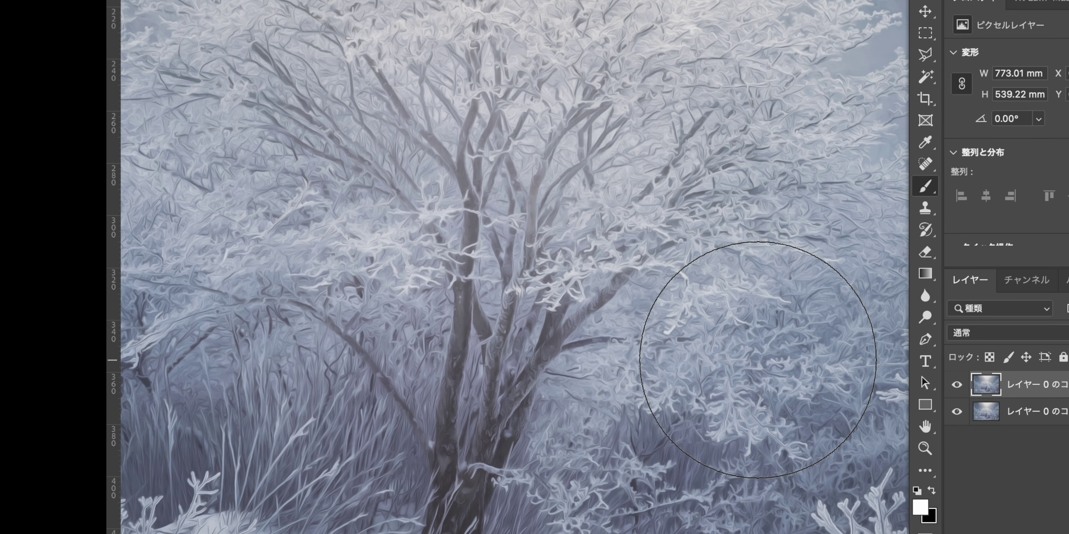
scroll(758, 359, left, 3)
scroll(758, 360, left, 2)
scroll(758, 360, left, 2)
scroll(758, 359, down, 3)
scroll(758, 359, down, 2)
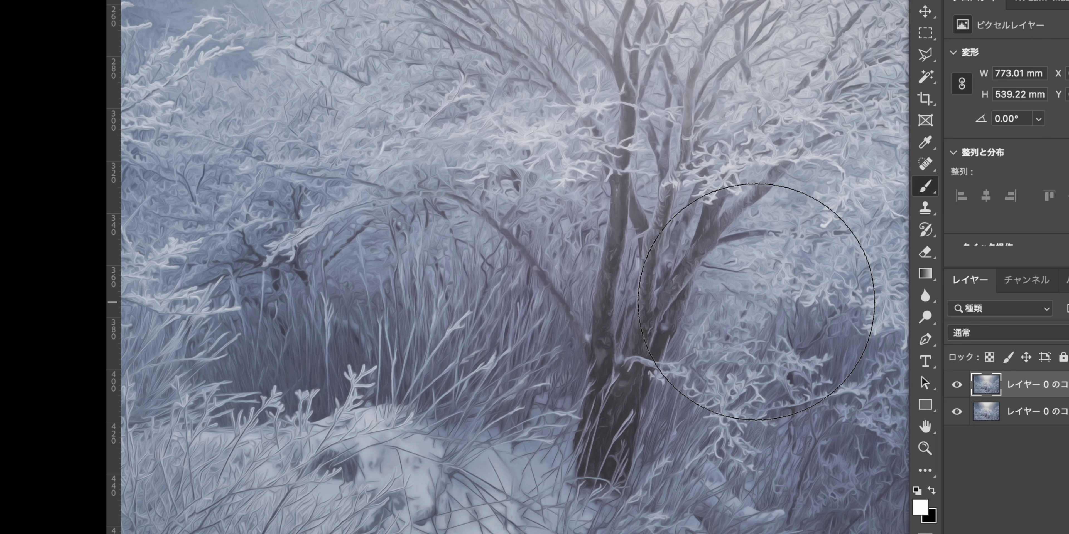
scroll(756, 302, down, 2)
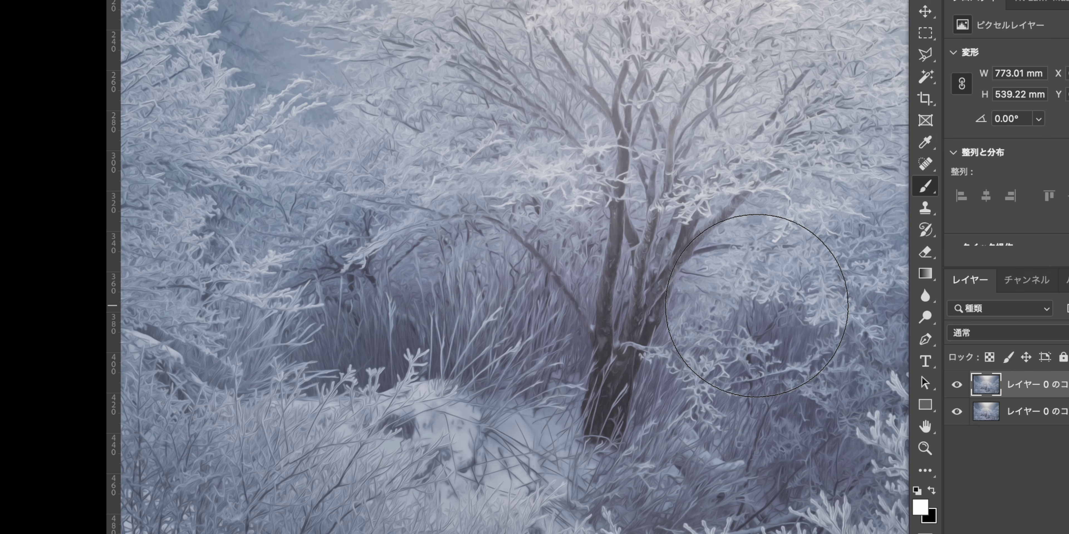
scroll(757, 306, down, 2)
scroll(753, 405, down, 1)
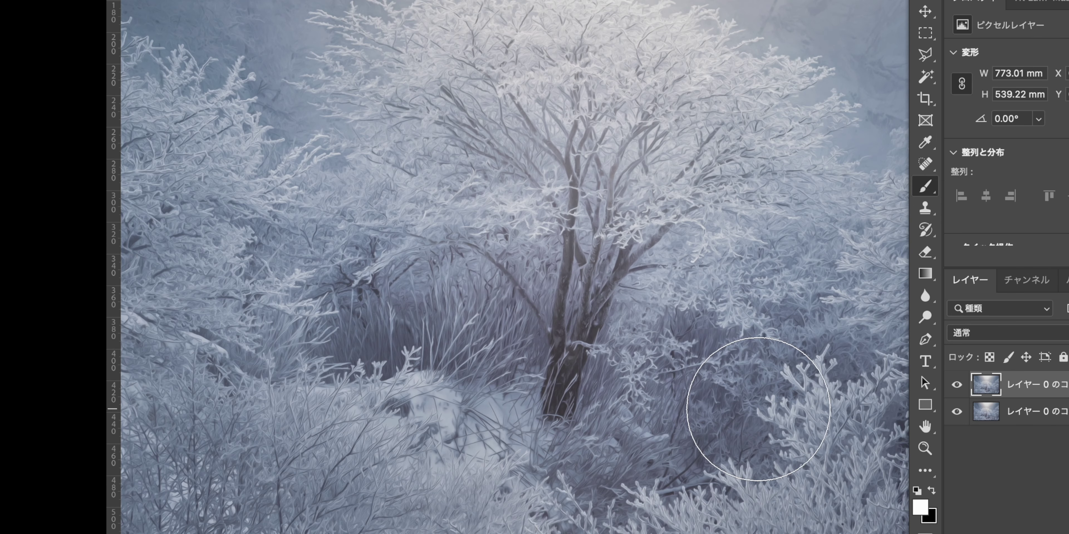
scroll(758, 409, down, 1)
scroll(758, 409, right, 2)
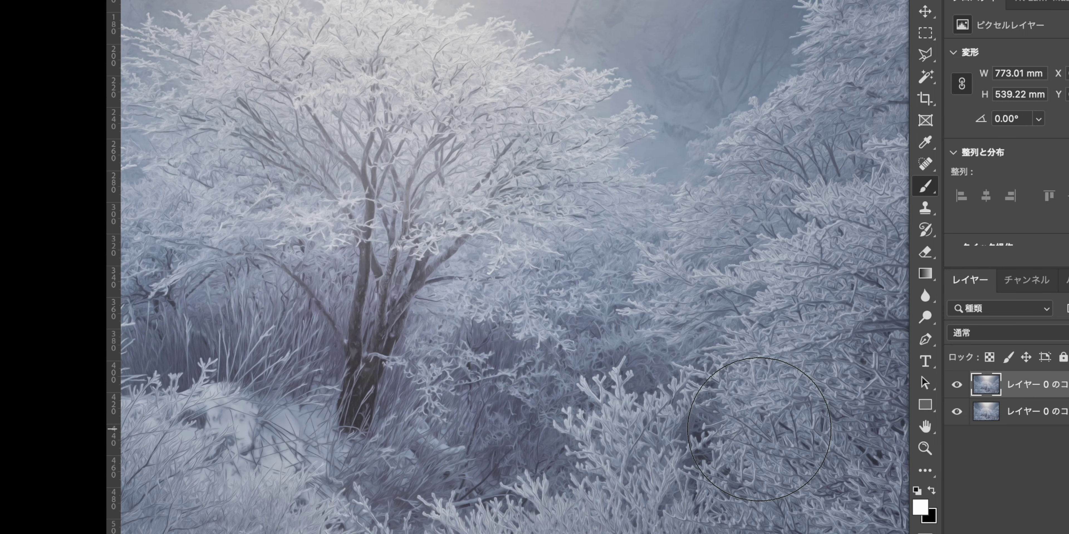
scroll(758, 421, up, 5)
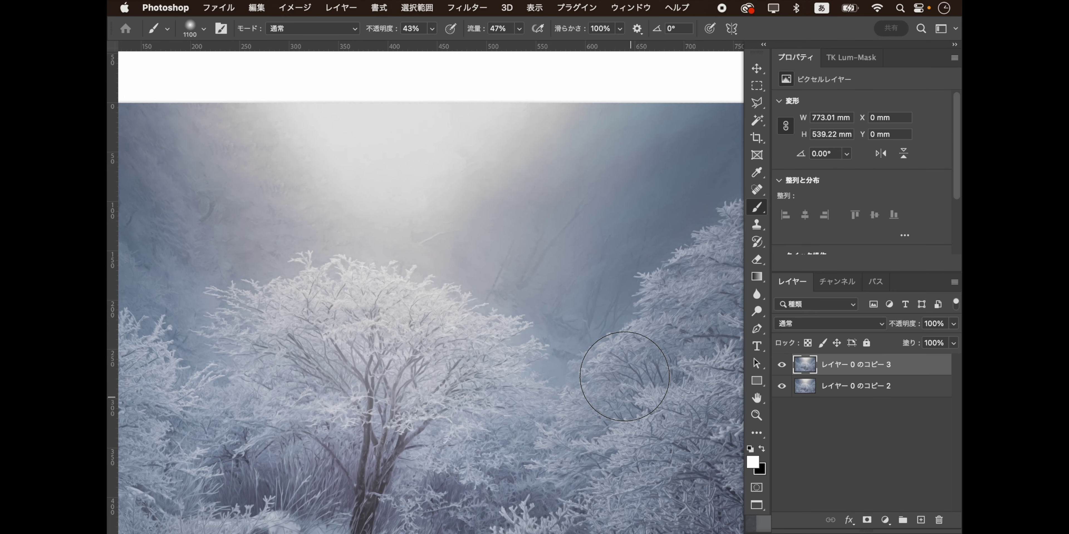
scroll(625, 376, left, 5)
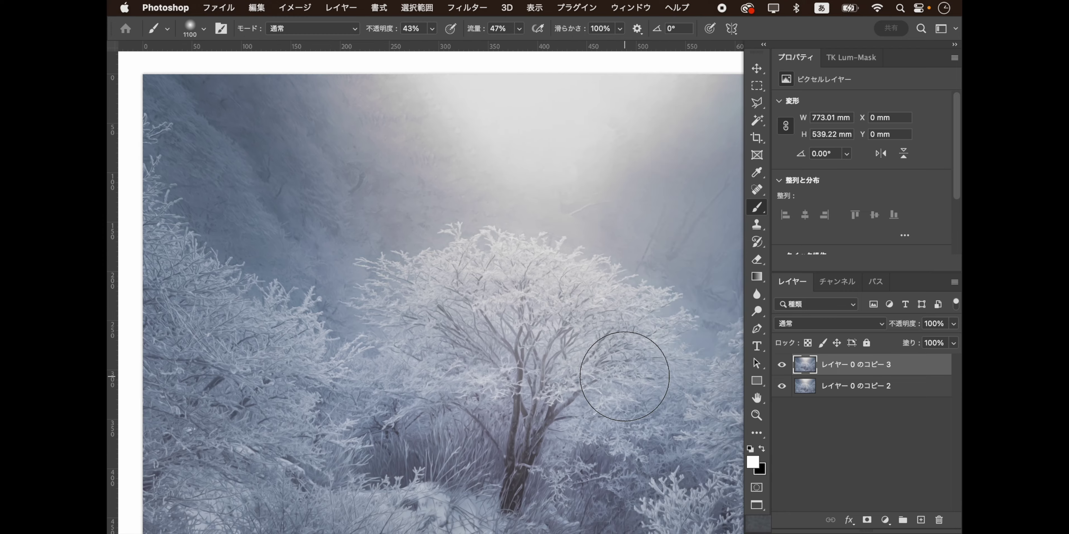
scroll(624, 376, down, 3)
scroll(624, 417, down, 5)
scroll(624, 418, right, 5)
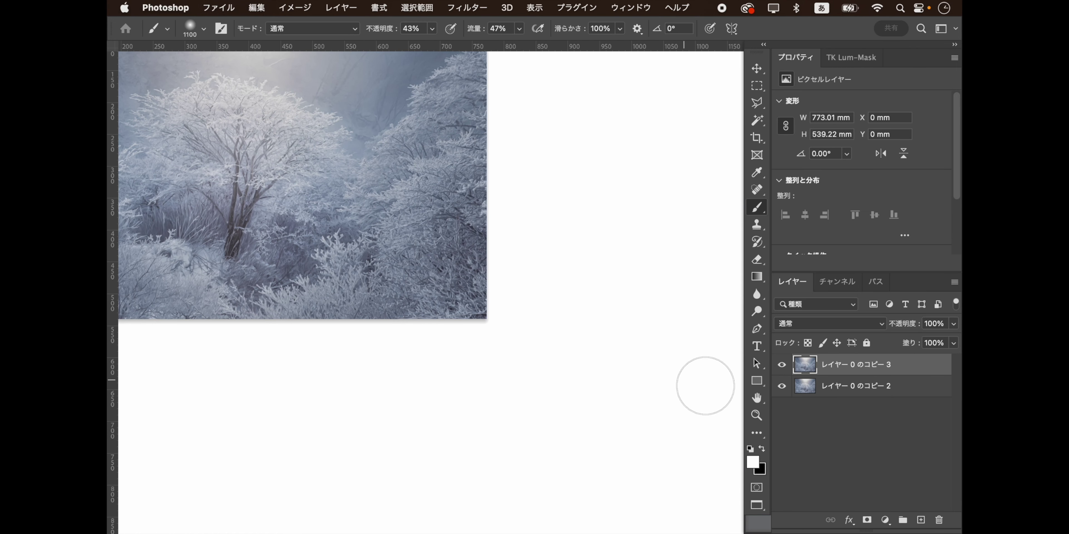
key(super+0)
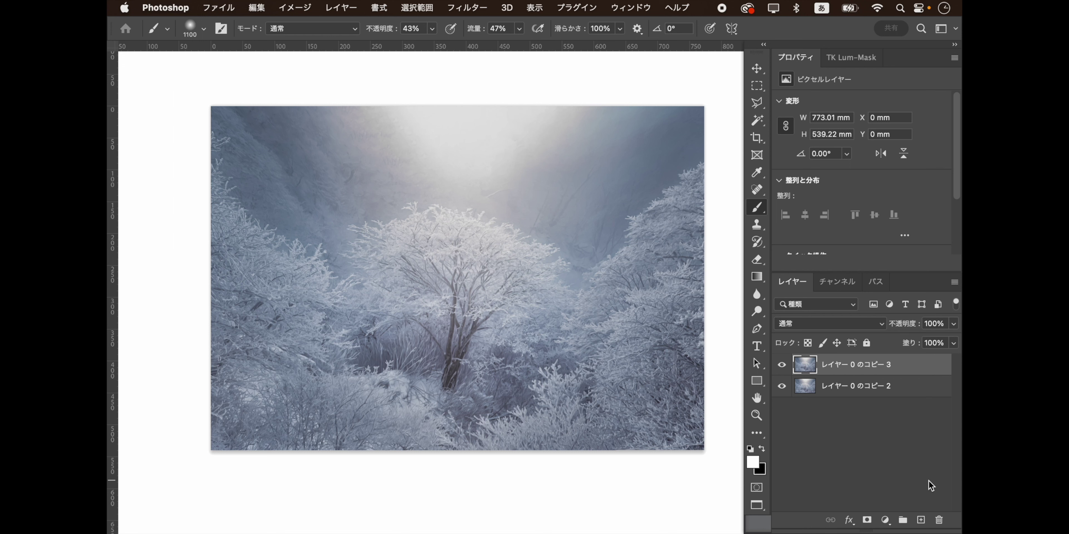
Merge visible layers with Cmd+Shift+E, duplicate the result, and open the Camera Raw filter.
scroll(527, 332, down, 1)
scroll(527, 332, down, 1)
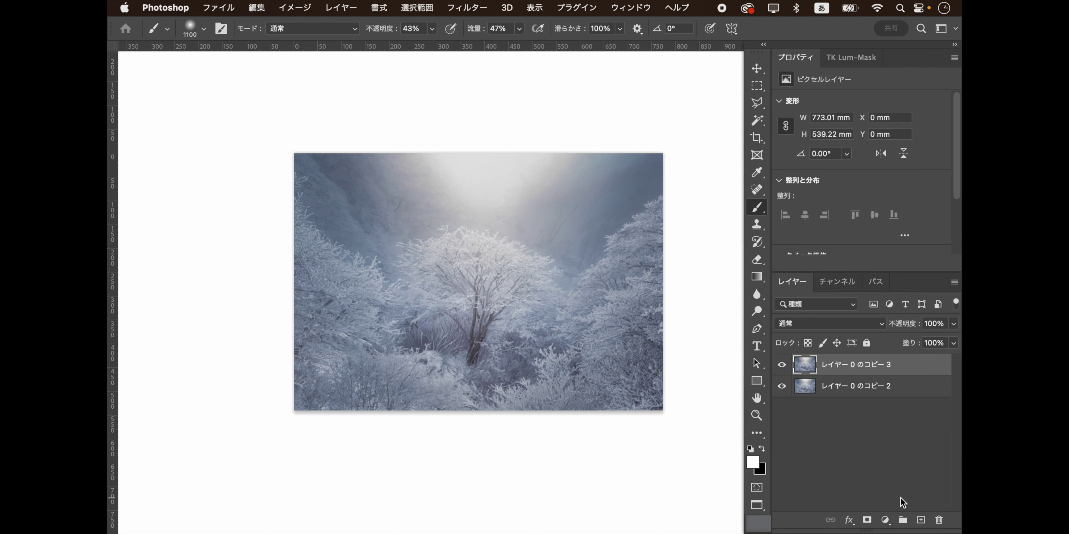
key(super+shift+e)
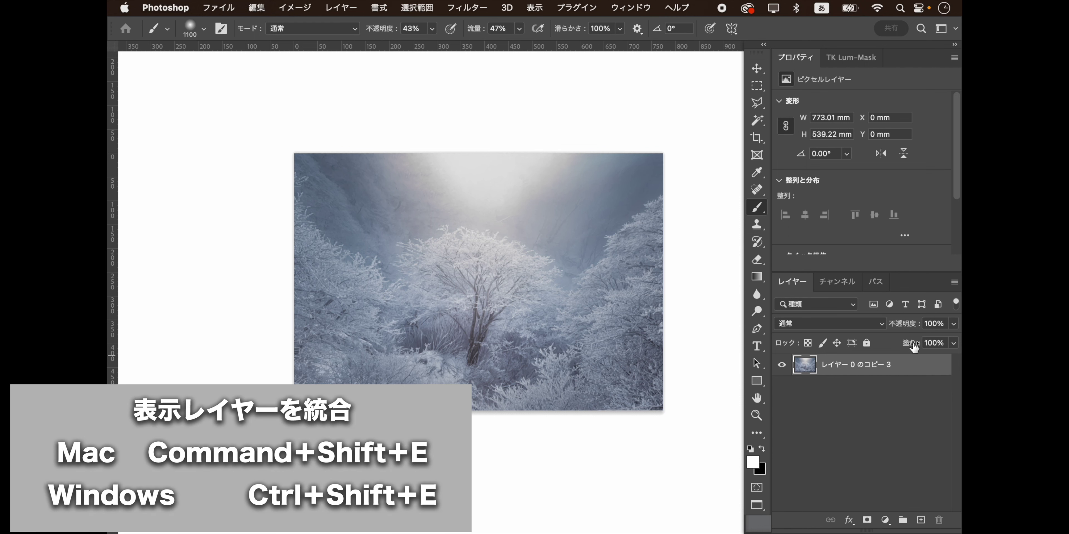
drag(888, 365, 921, 520)
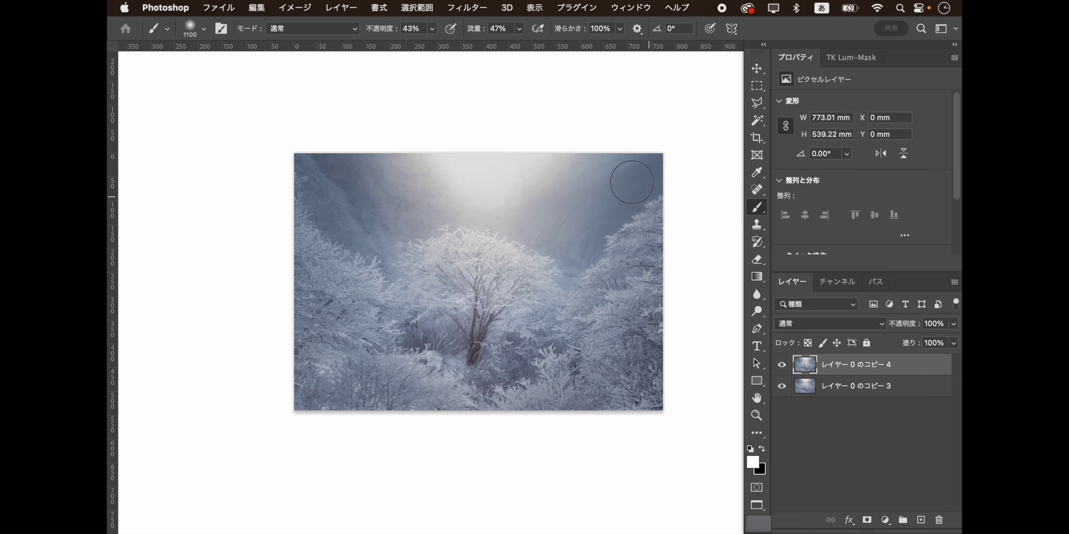
click(466, 12)
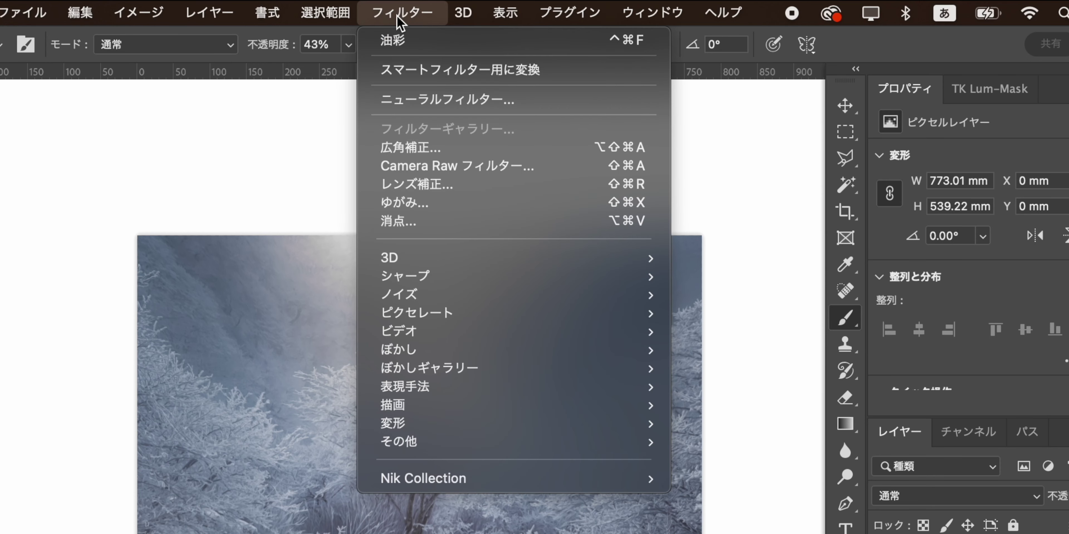
click(515, 167)
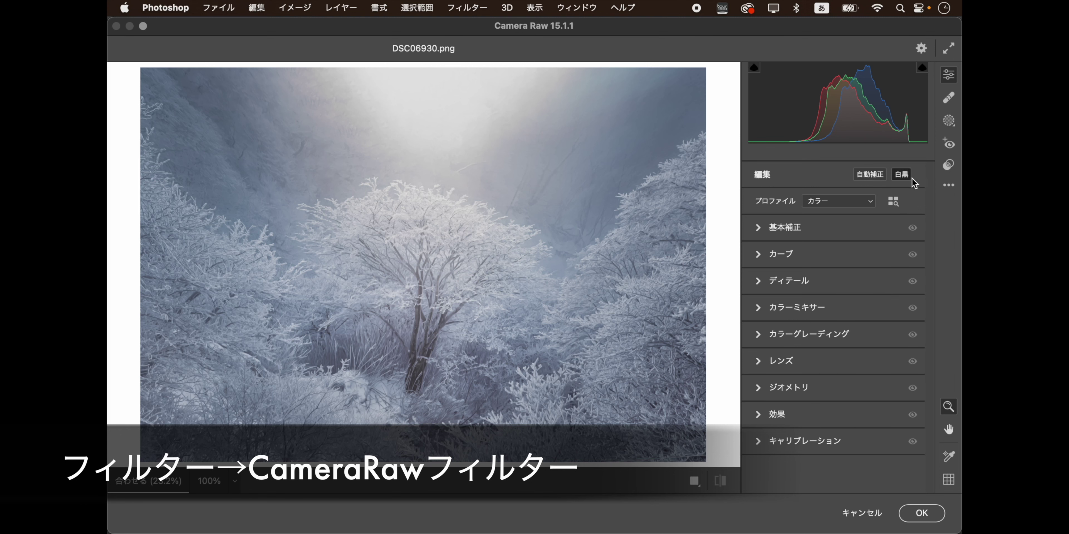
Draw a radial gradient mask centred on the top light of the image.
scroll(556, 220, down, 2)
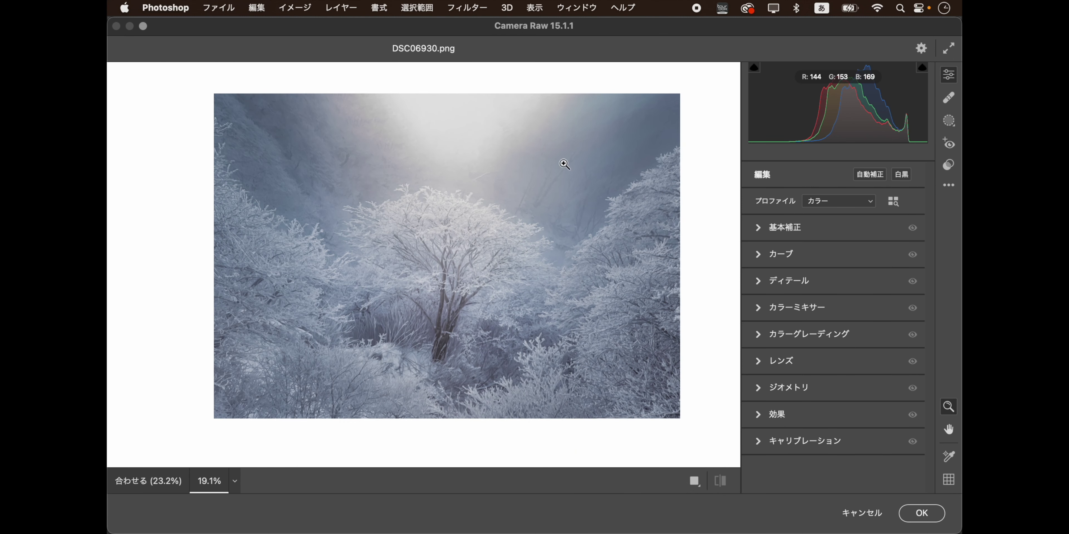
click(951, 122)
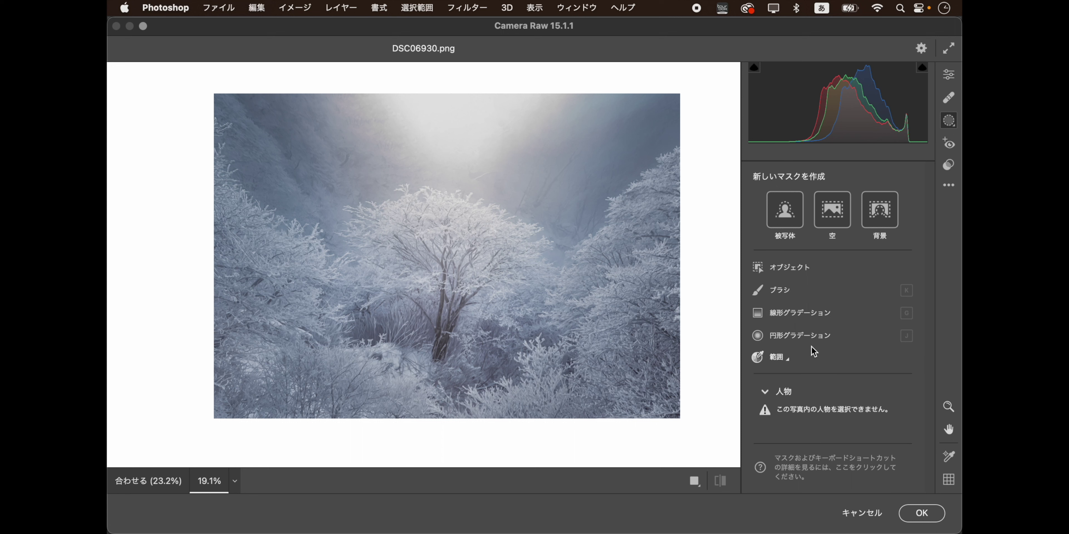
click(811, 336)
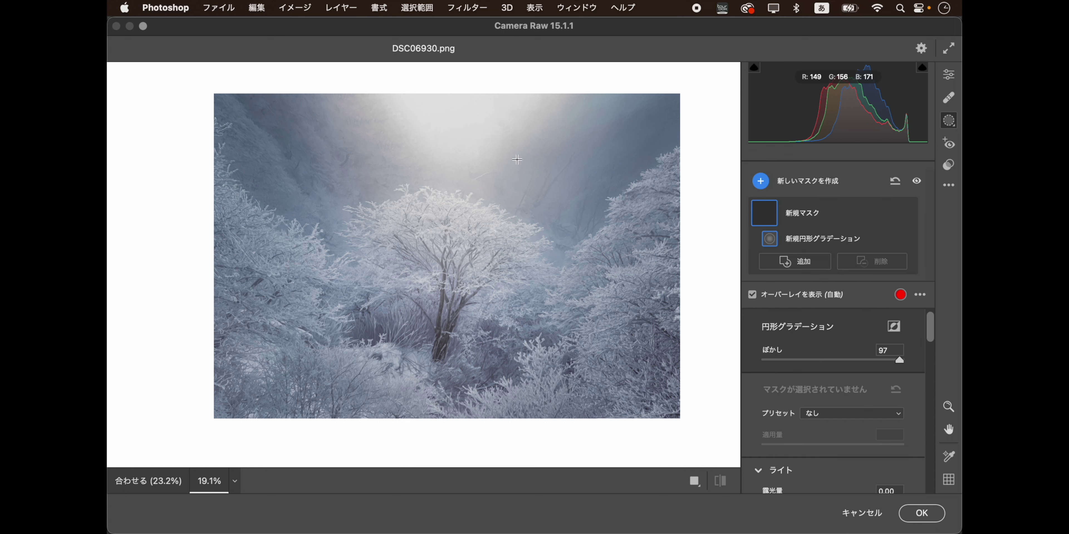
drag(418, 91, 585, 258)
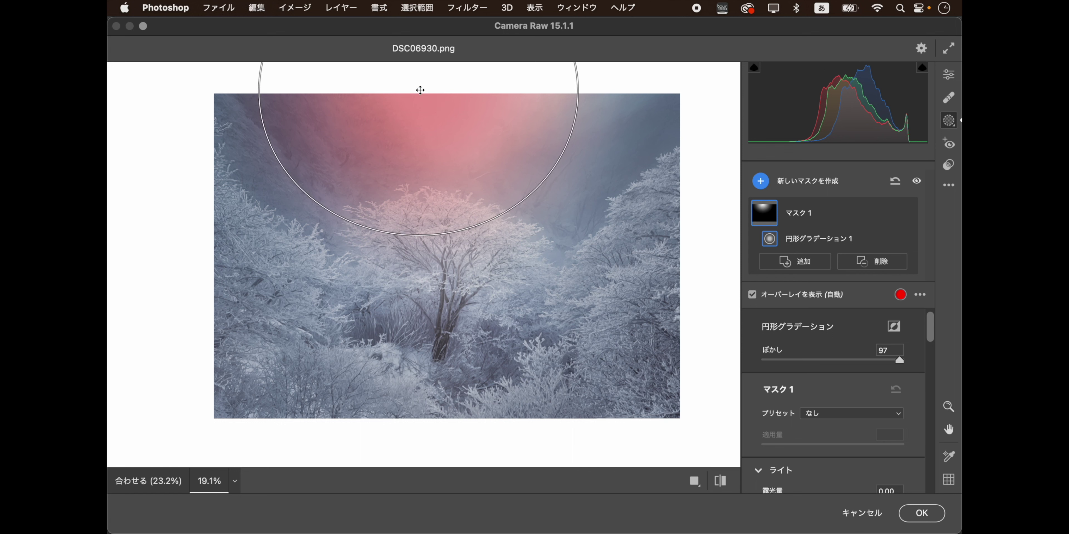
drag(420, 91, 459, 78)
Raise the radial mask's exposure to +1.45 and reshape its width.
scroll(855, 357, down, 5)
drag(832, 333, 859, 334)
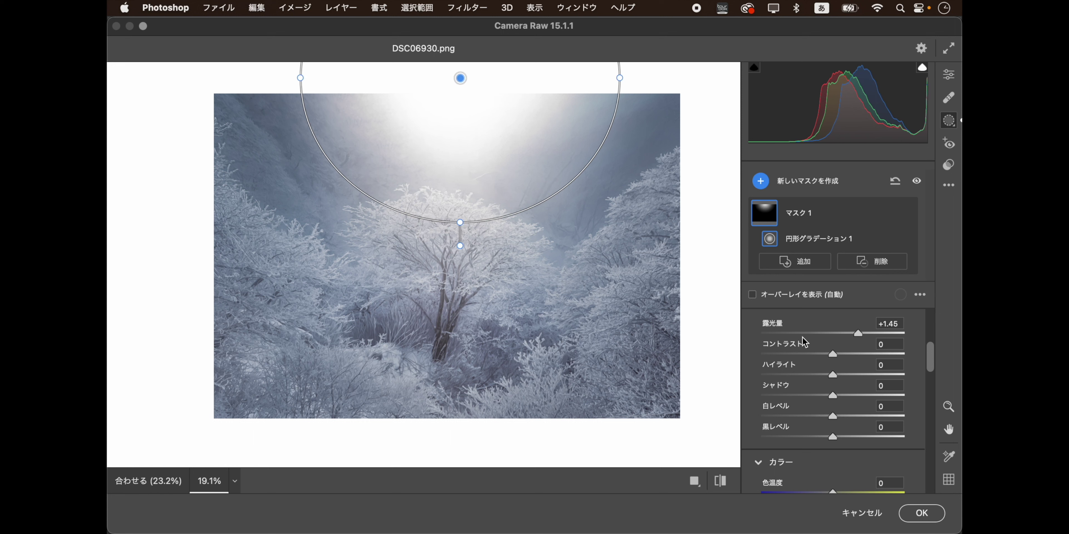
drag(462, 86, 448, 87)
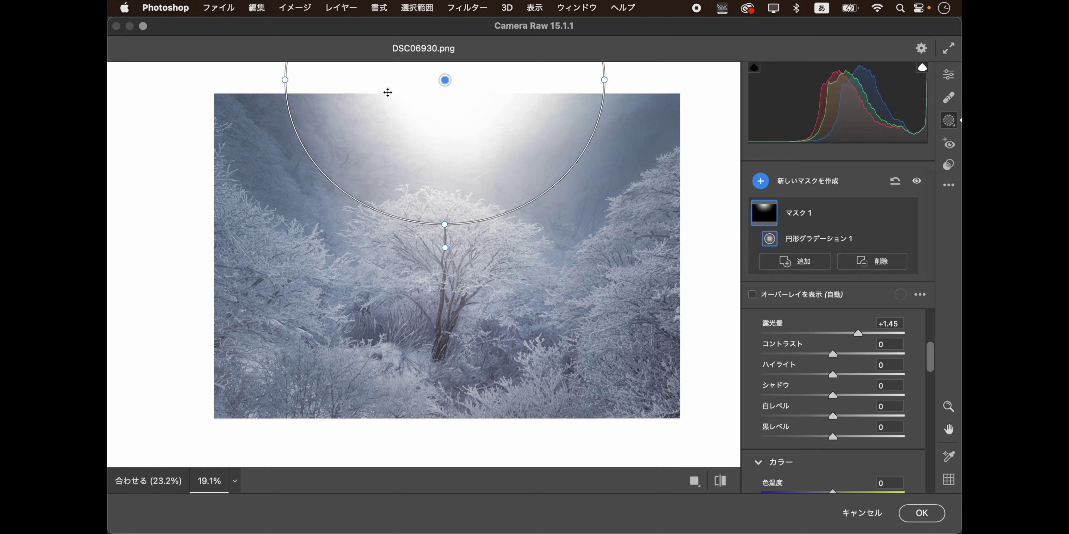
mouse_move(284, 82)
mouse_down()
mouse_move(313, 88)
mouse_move(299, 82)
mouse_up()
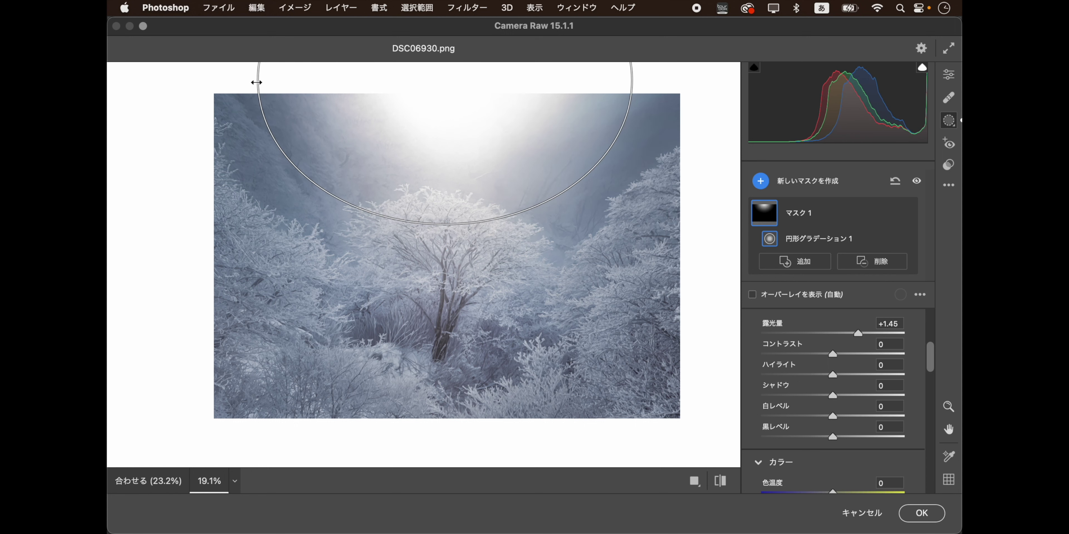
drag(299, 82, 281, 79)
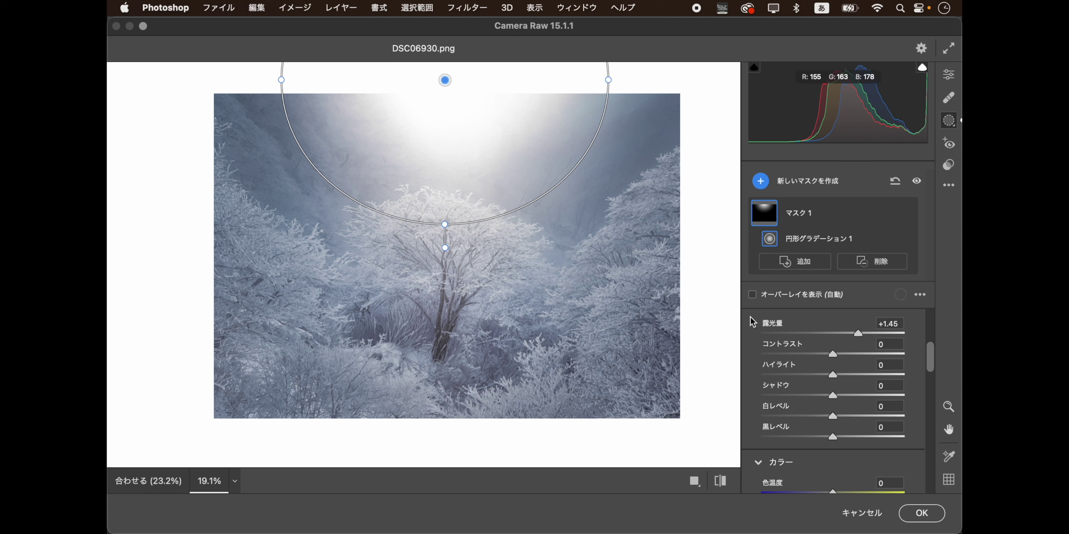
Lower the masked area's dehaze to -6 to soften the glow.
scroll(917, 347, down, 1)
scroll(871, 394, down, 5)
scroll(929, 415, down, 5)
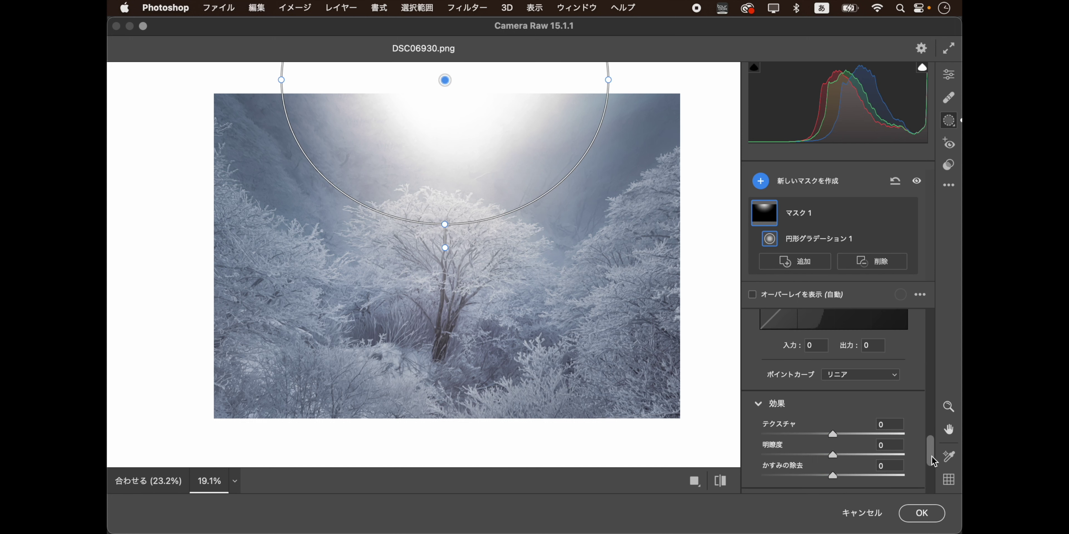
drag(832, 476, 820, 476)
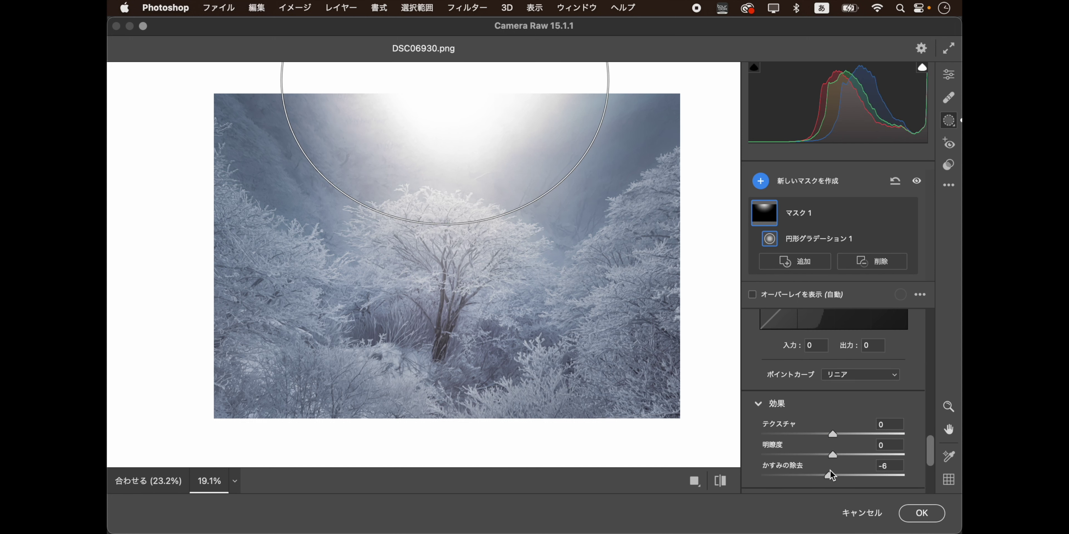
Set the masked area's colour temperature to +4 and return to the main edit panel.
scroll(890, 394, up, 3)
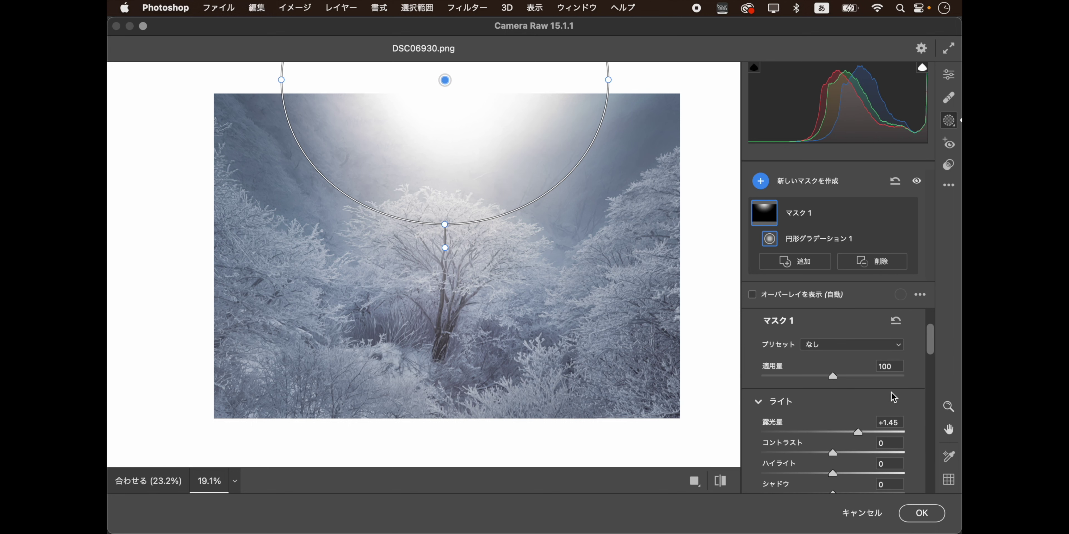
scroll(891, 393, up, 2)
scroll(833, 422, up, 3)
drag(833, 422, 839, 419)
double_click(837, 421)
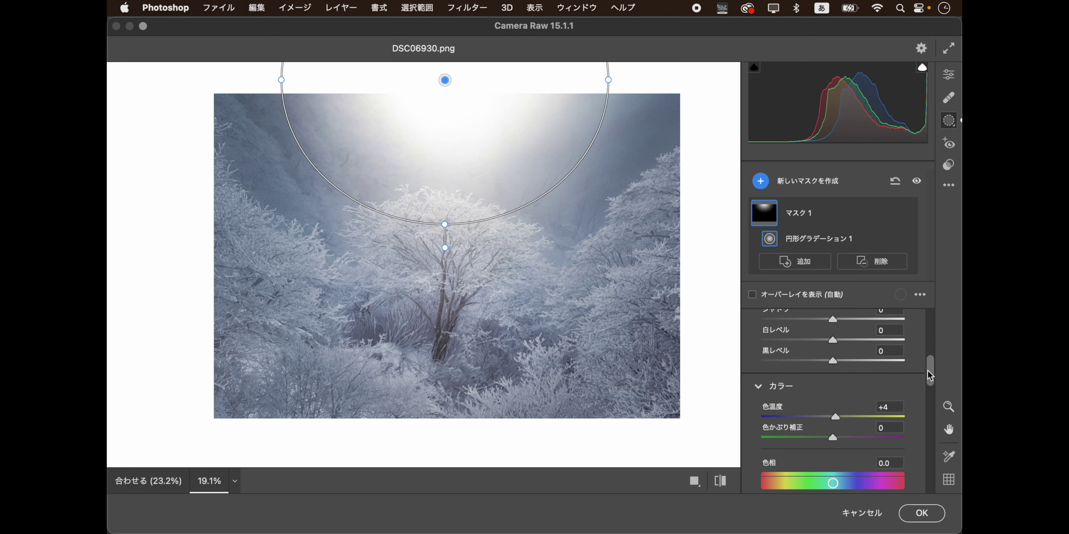
drag(925, 374, 929, 338)
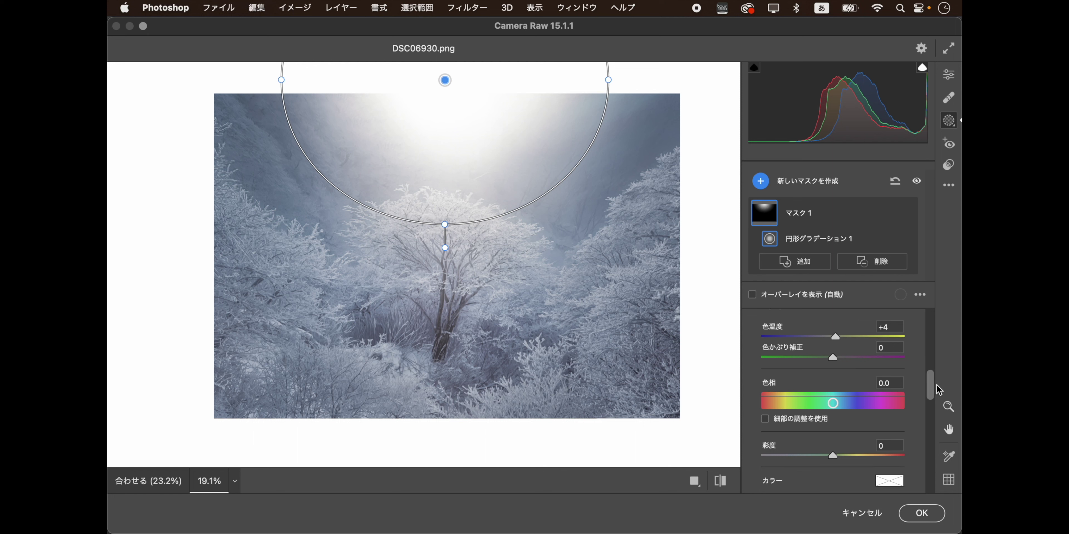
click(954, 77)
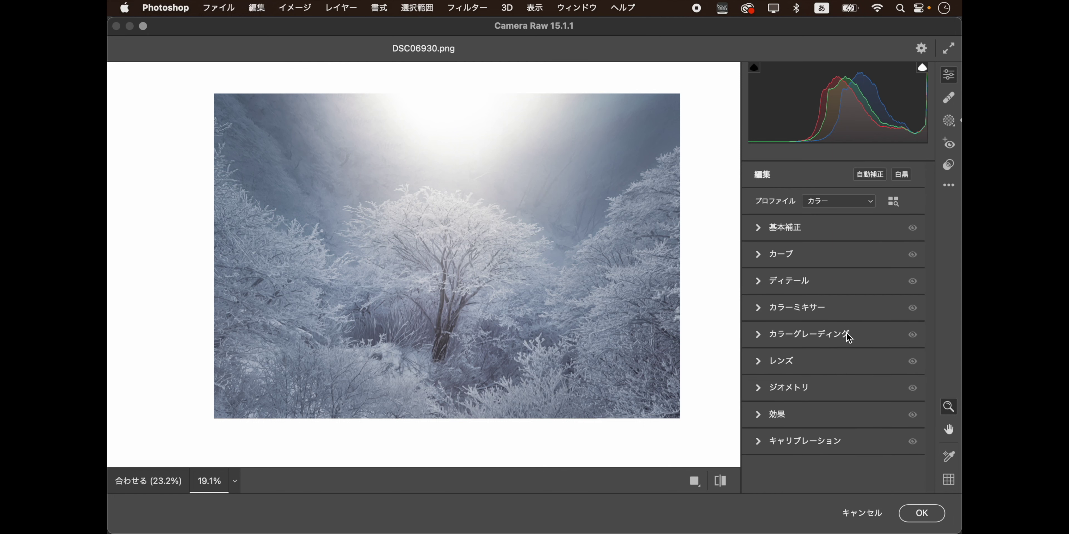
Tint the shadows toward blue in Color Grading with low saturation.
click(803, 335)
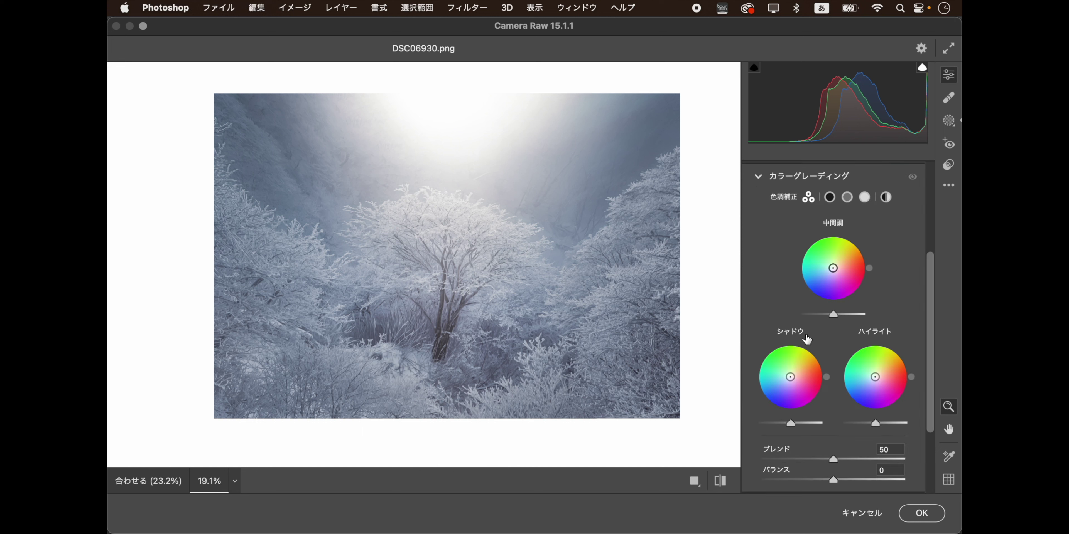
click(829, 198)
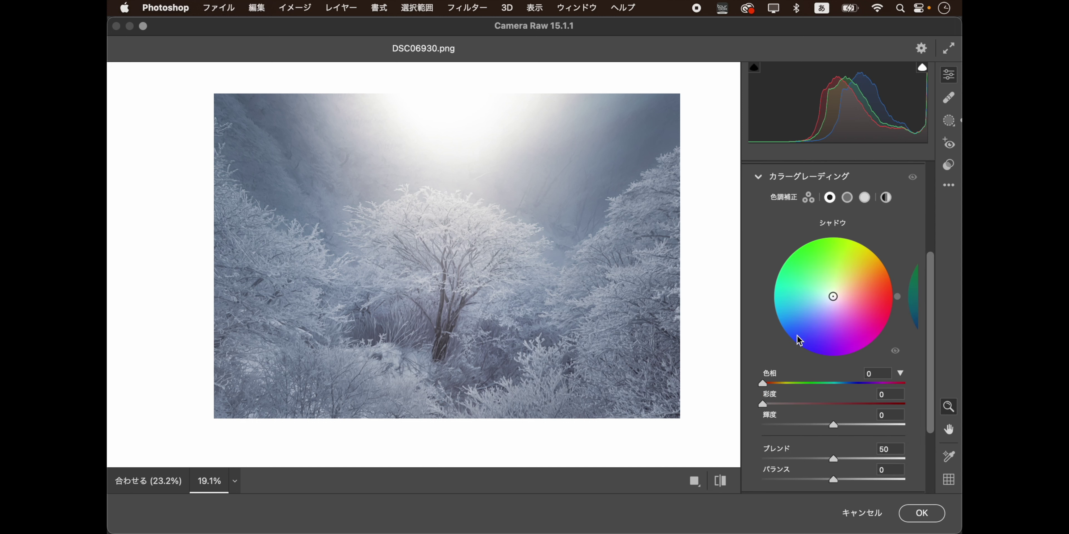
drag(833, 297, 811, 321)
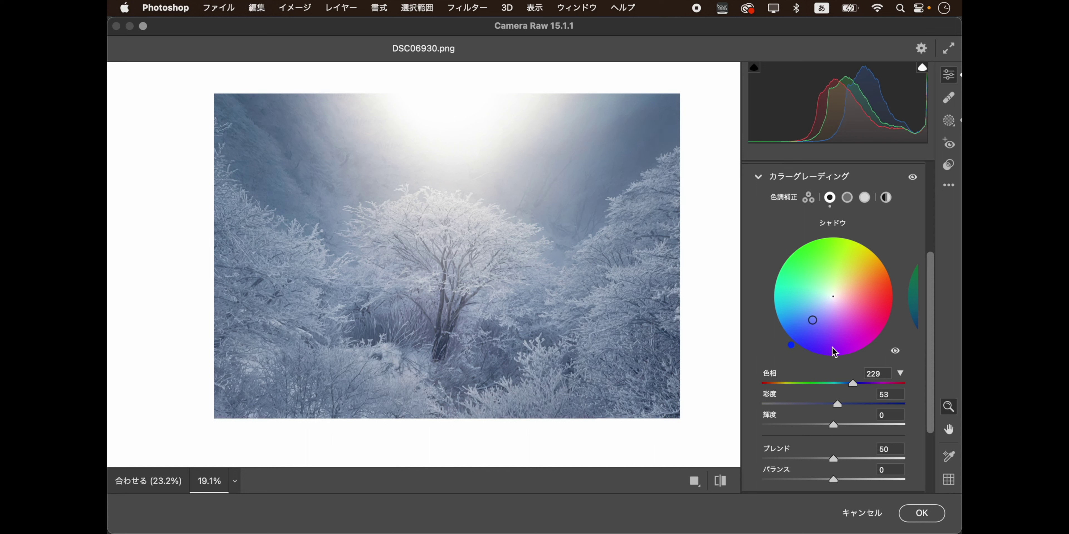
scroll(490, 270, down, 1)
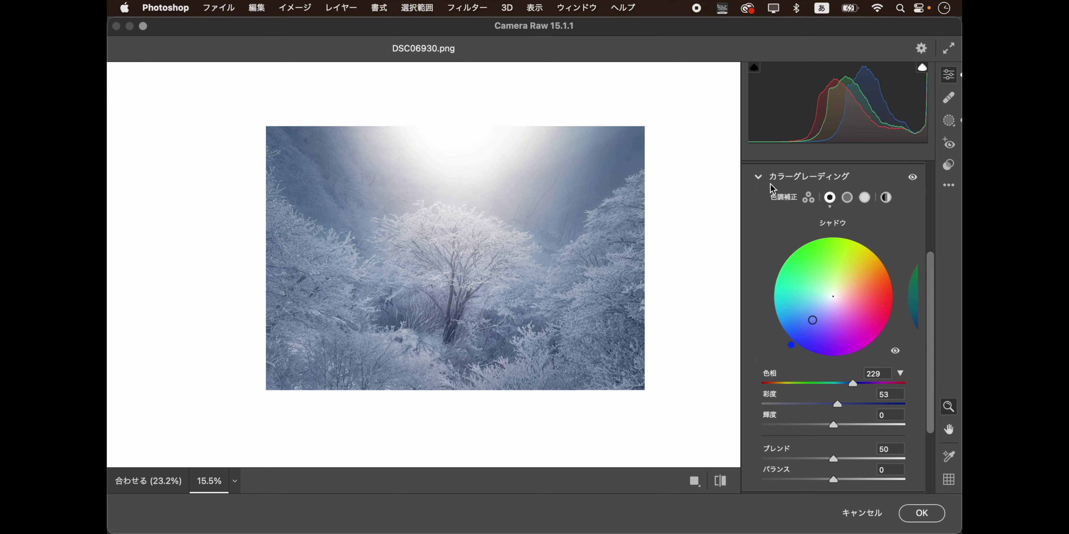
click(913, 177)
drag(813, 321, 815, 317)
drag(825, 404, 813, 404)
Warm the highlights slightly toward yellow-orange with a subtle saturation.
click(868, 199)
drag(833, 297, 840, 288)
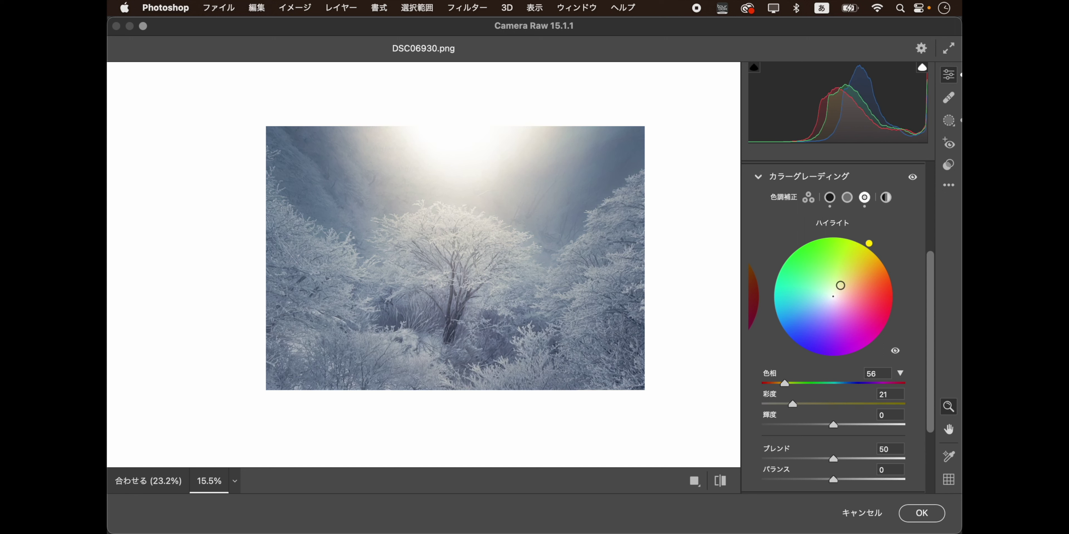
drag(840, 288, 837, 291)
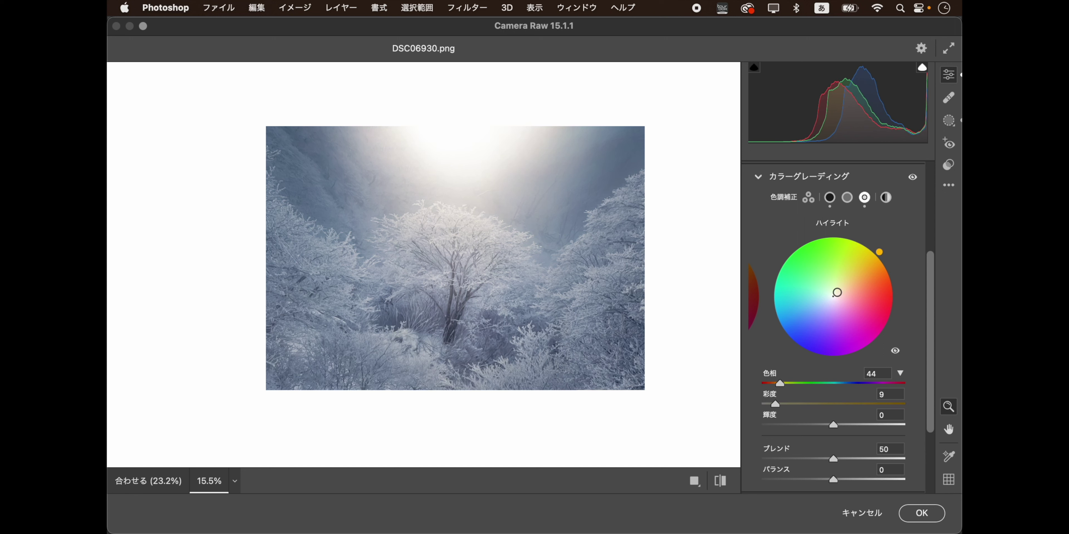
mouse_move(776, 404)
mouse_down()
mouse_move(834, 405)
mouse_move(771, 406)
mouse_move(783, 405)
mouse_up()
Grade the midtones to hue 238, saturation 3, luminance -46, then collapse Color Grading.
click(846, 198)
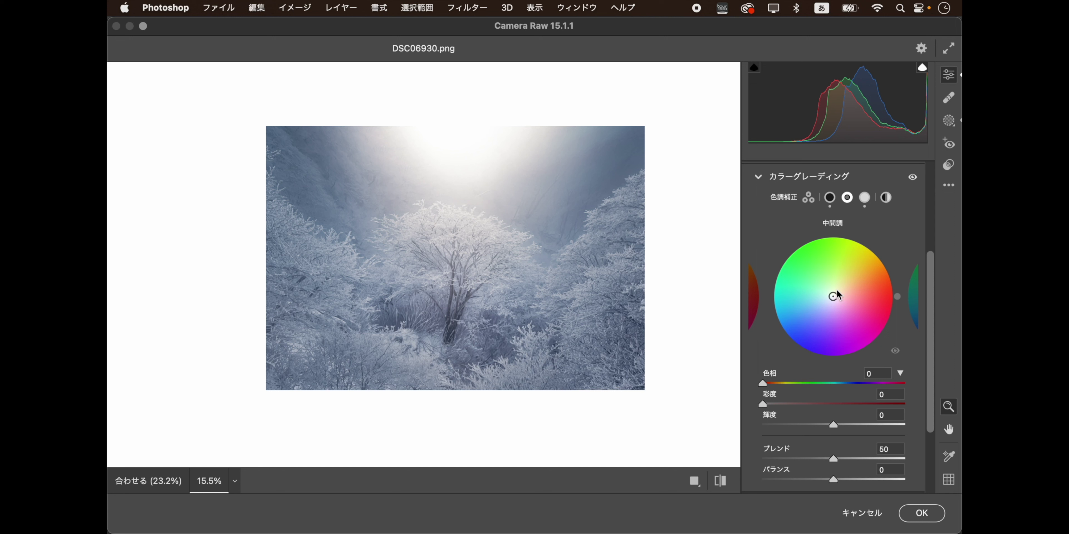
drag(833, 296, 829, 305)
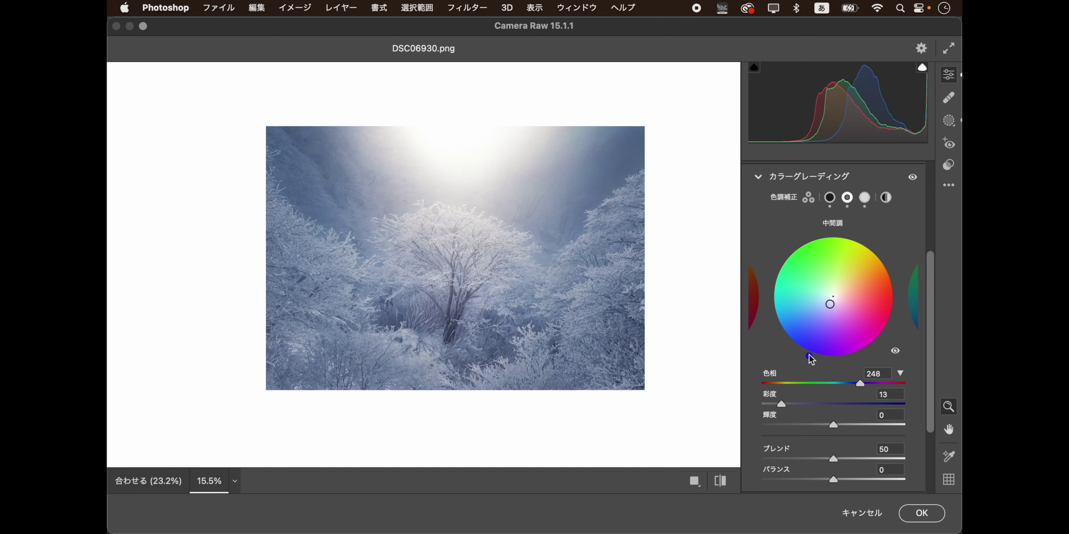
drag(785, 407, 773, 404)
drag(774, 405, 782, 402)
click(864, 197)
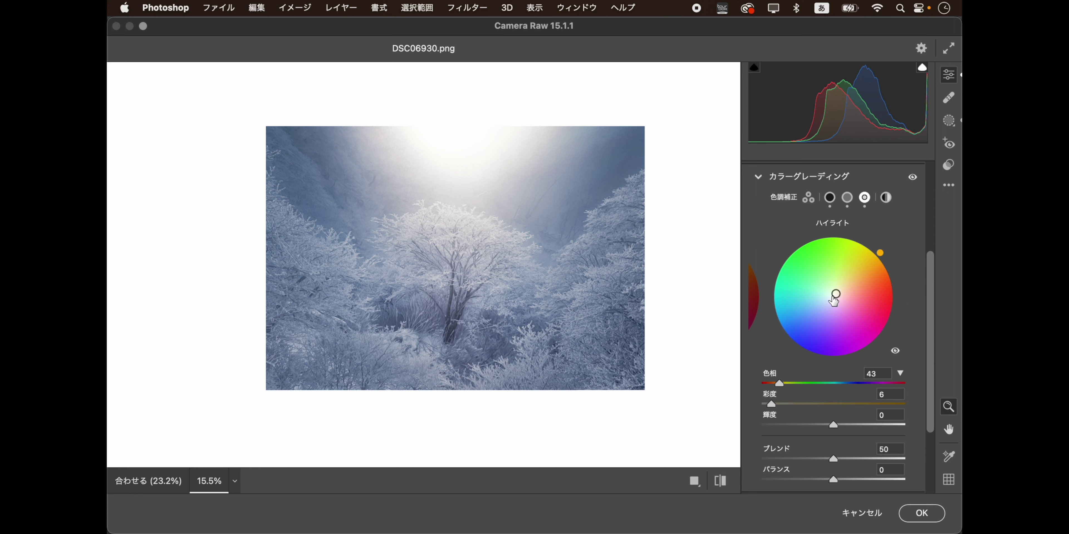
click(846, 198)
drag(780, 404, 770, 404)
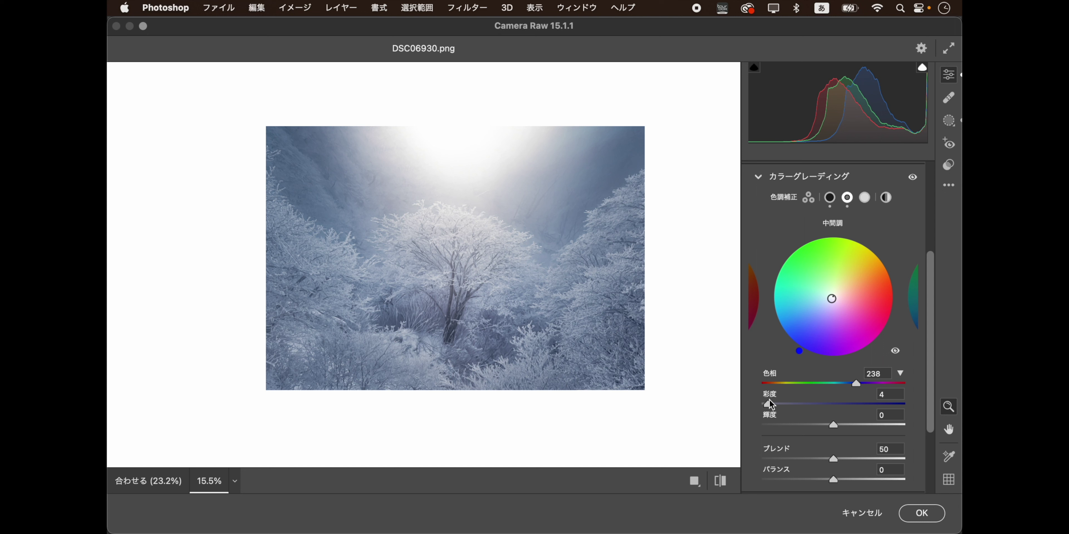
drag(769, 404, 762, 403)
mouse_move(832, 425)
mouse_down()
mouse_move(779, 405)
mouse_move(805, 426)
mouse_move(771, 403)
mouse_up()
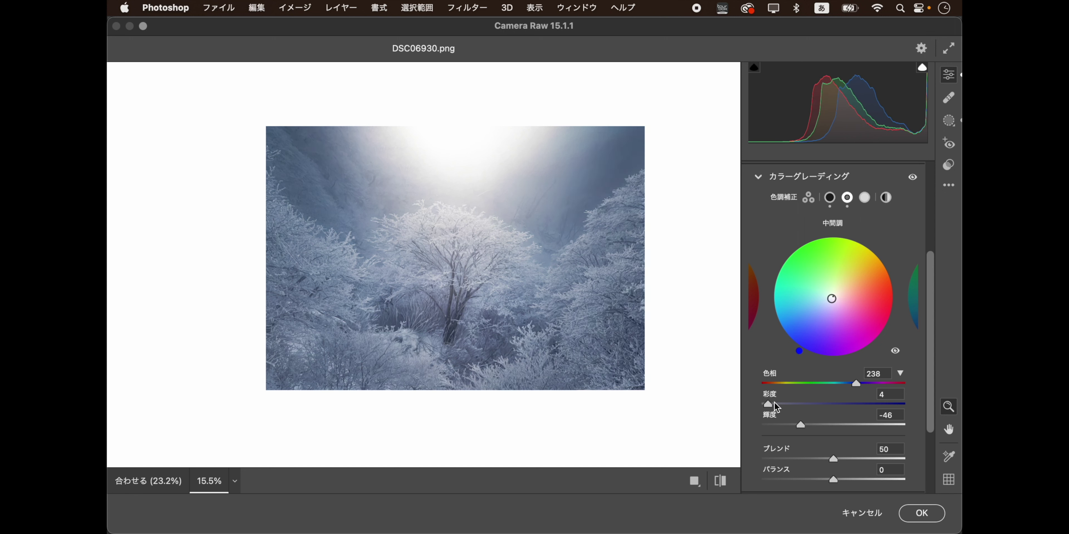
click(866, 197)
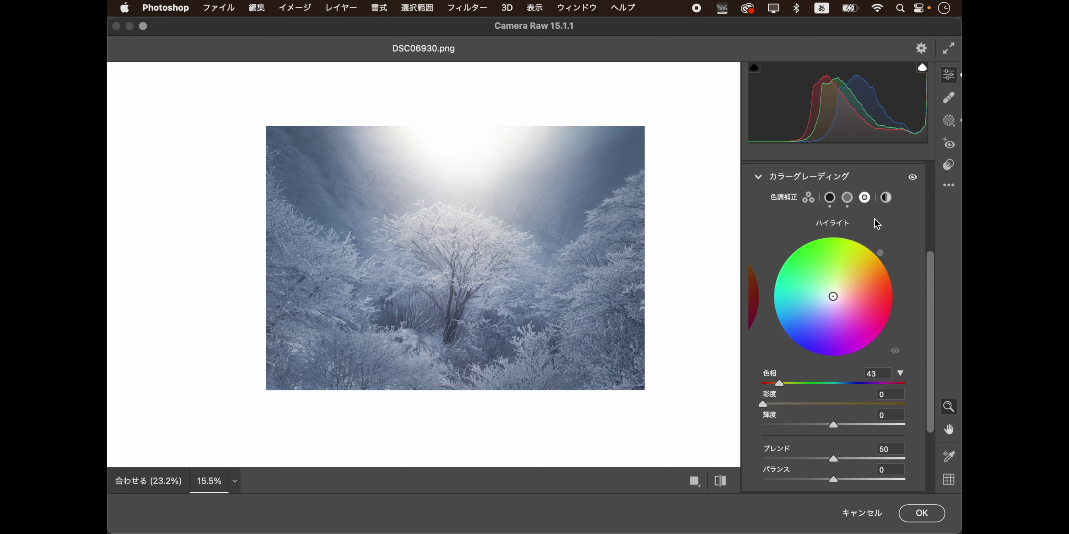
click(762, 179)
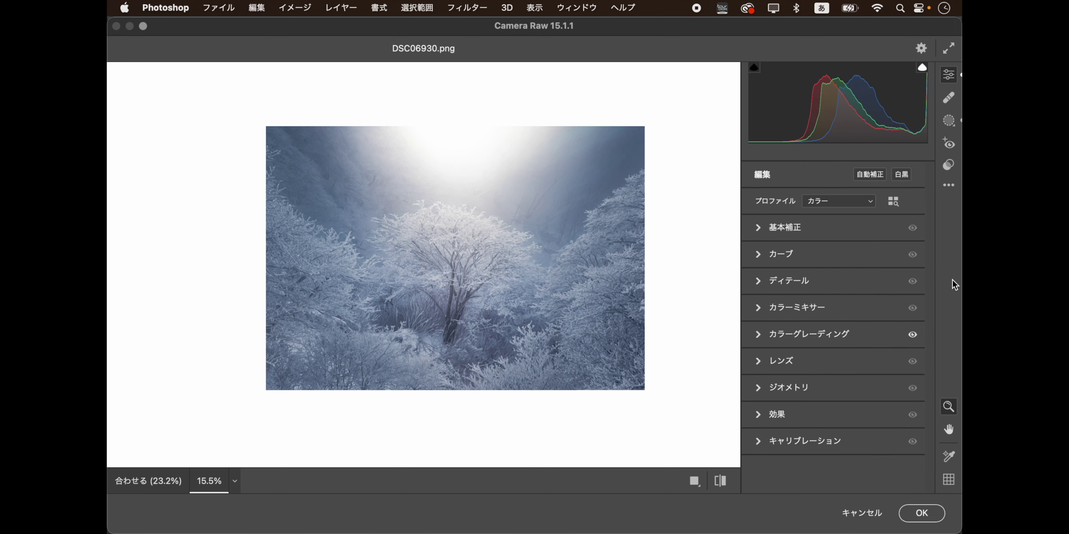
click(826, 228)
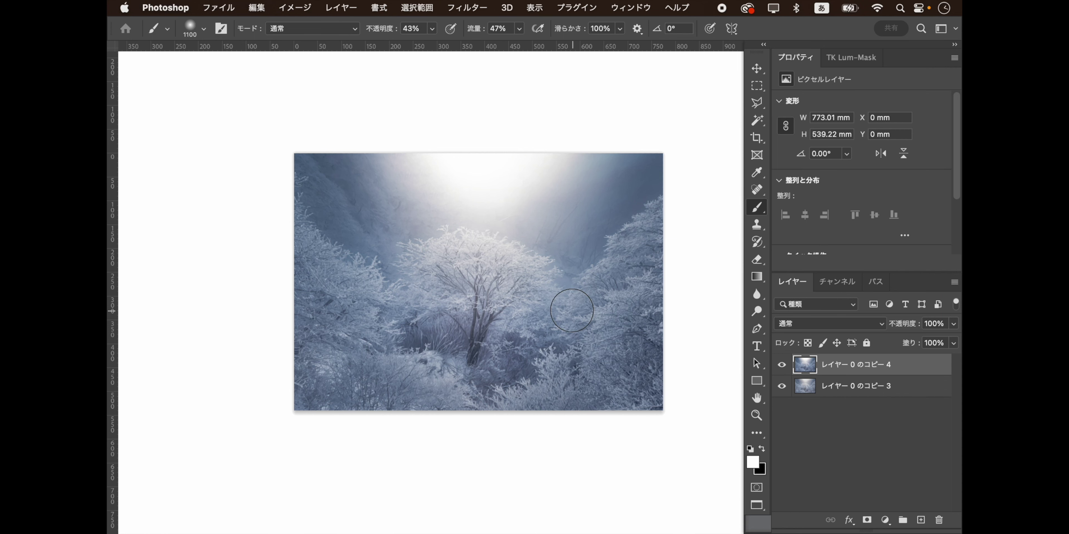
Zoom in and add a Curves adjustment layer with a contrast S-curve.
key(z)
click(540, 328)
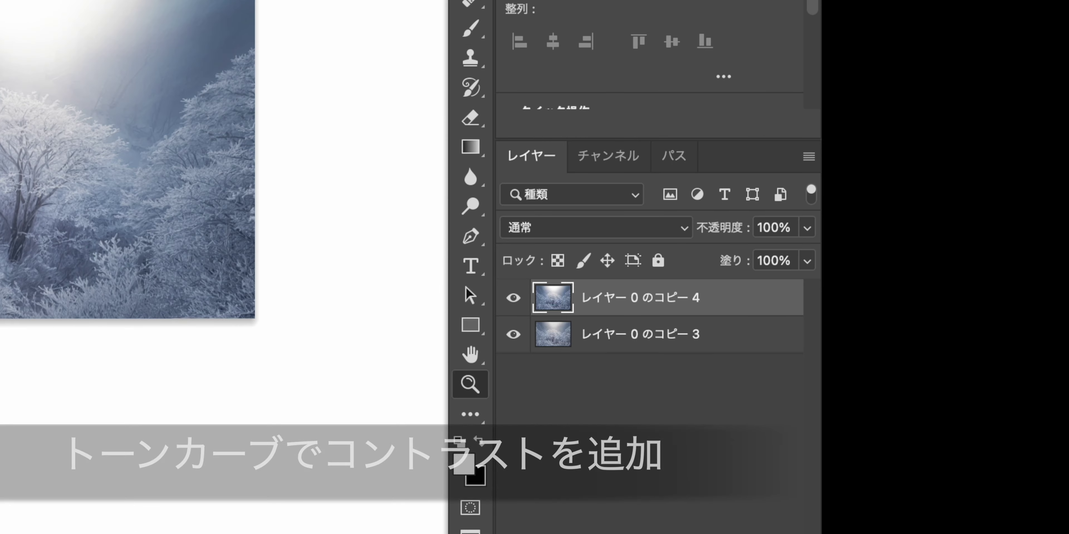
click(886, 520)
click(743, 173)
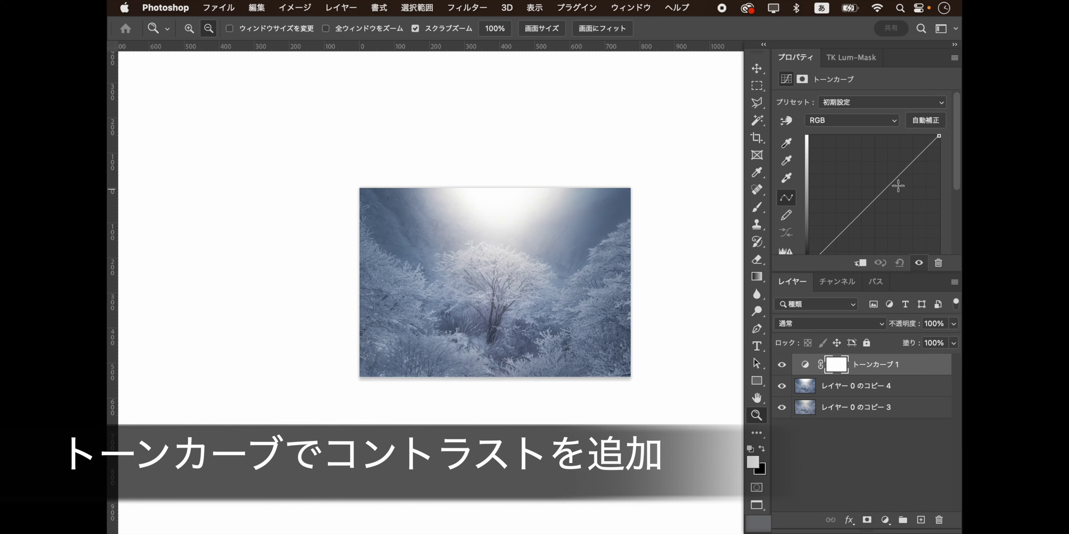
drag(903, 177, 902, 166)
drag(843, 228, 844, 238)
Invert the curve mask, paint it back over the central tree with an 1800 brush, set 63% opacity.
click(835, 369)
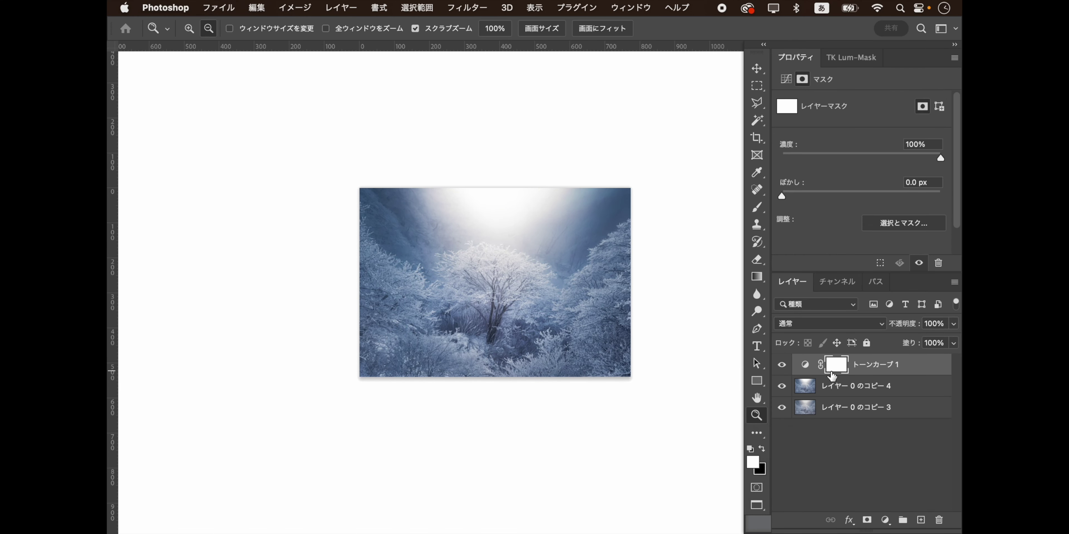
key(super+i)
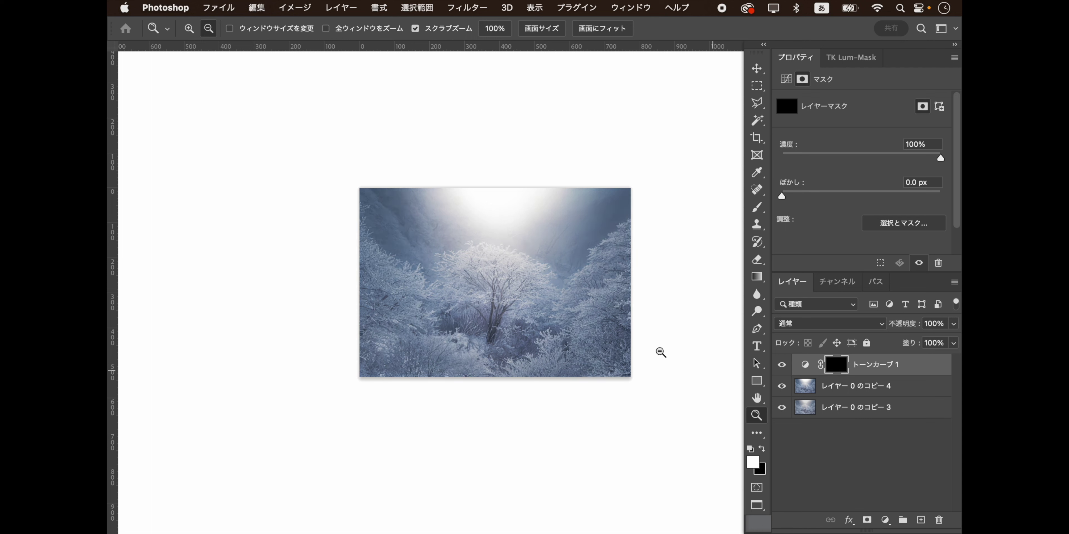
click(757, 207)
key(bracketright)
key(bracketright)
key(bracketright)
key(bracketright)
key(bracketright)
key(bracketright)
drag(529, 277, 512, 241)
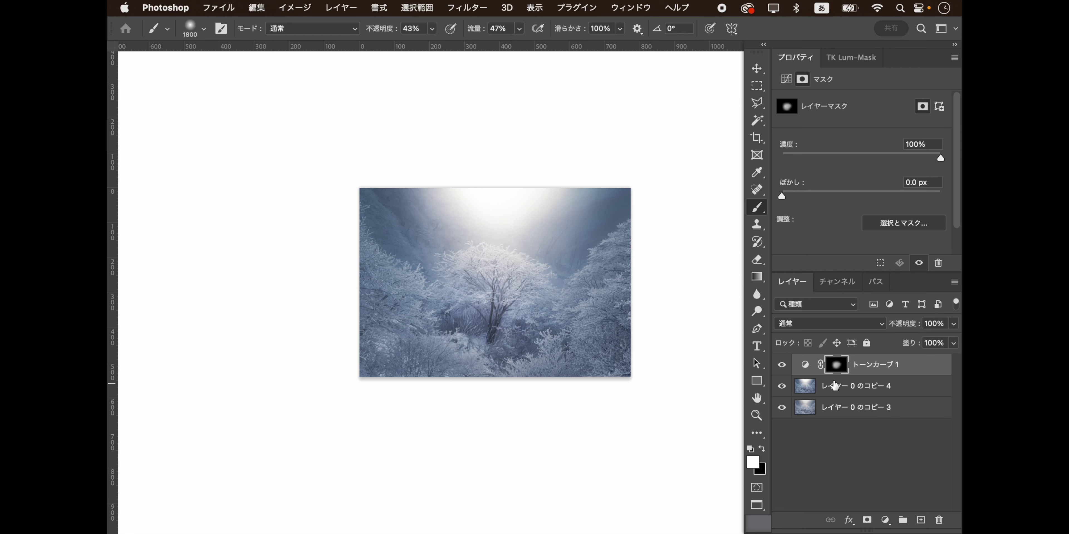
drag(914, 331, 899, 331)
Compare the curve layer on and off, then merge all layers into one.
key(x)
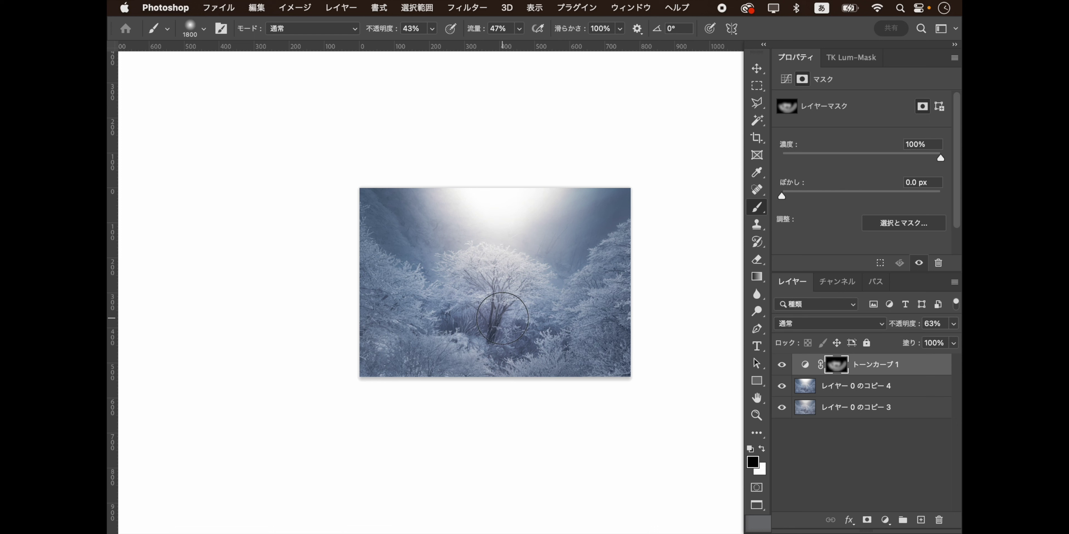
click(786, 365)
click(762, 447)
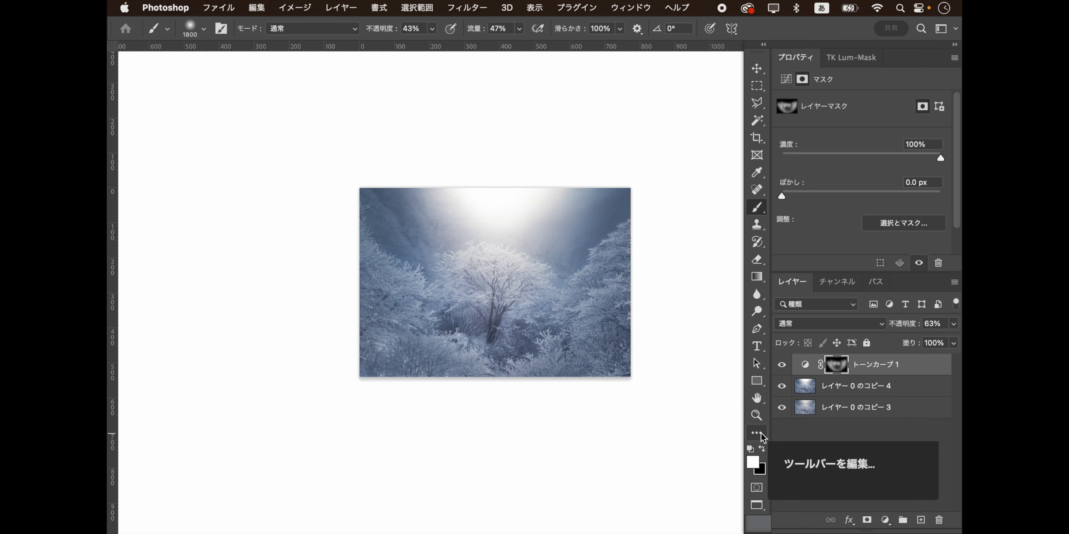
scroll(484, 309, up, 2)
scroll(484, 309, up, 2)
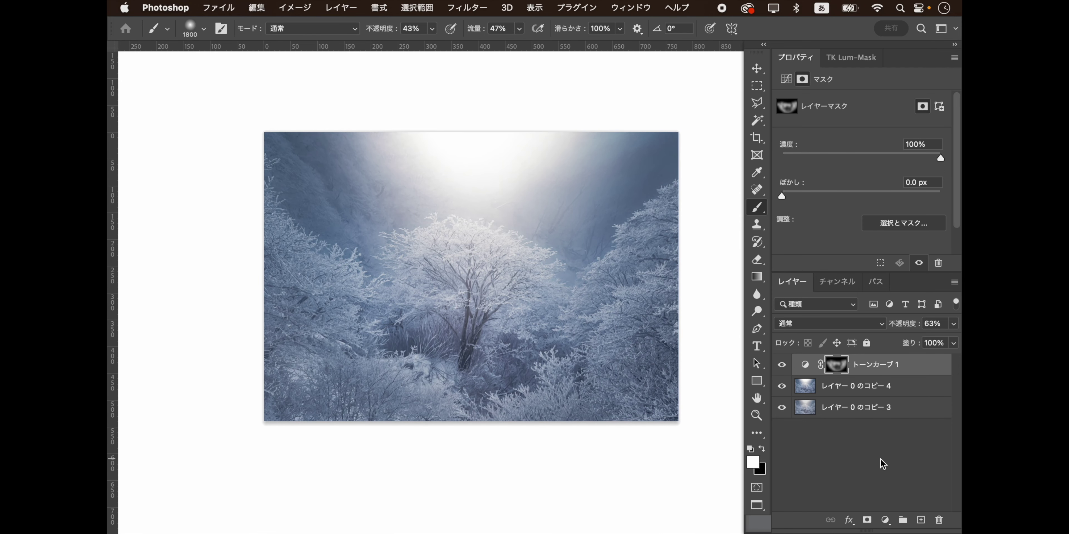
key(ctrl+shift+e)
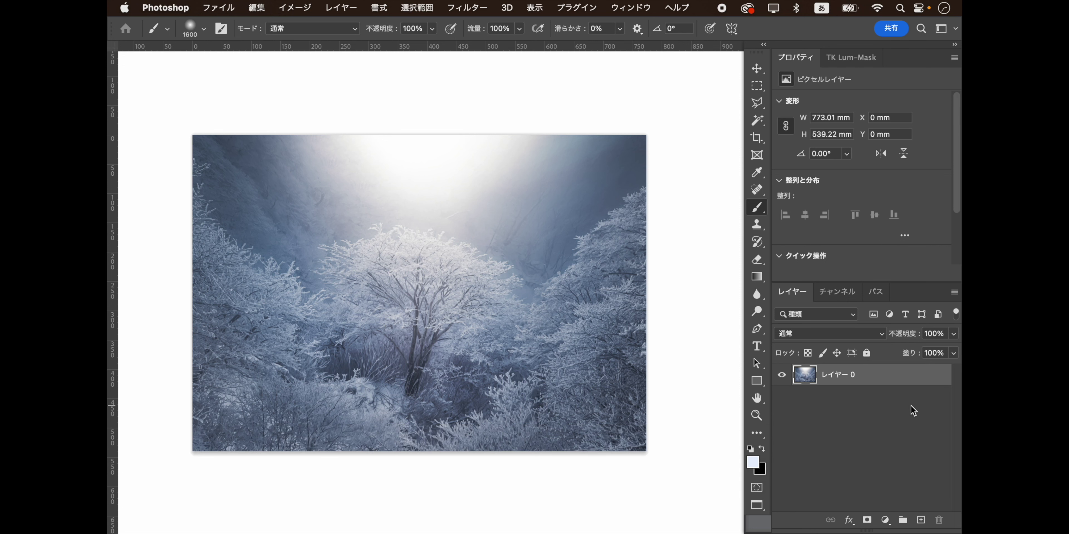
Duplicate the merged photo layer, add empty レイヤー 1 on top, and keep white as foreground.
drag(887, 379, 922, 519)
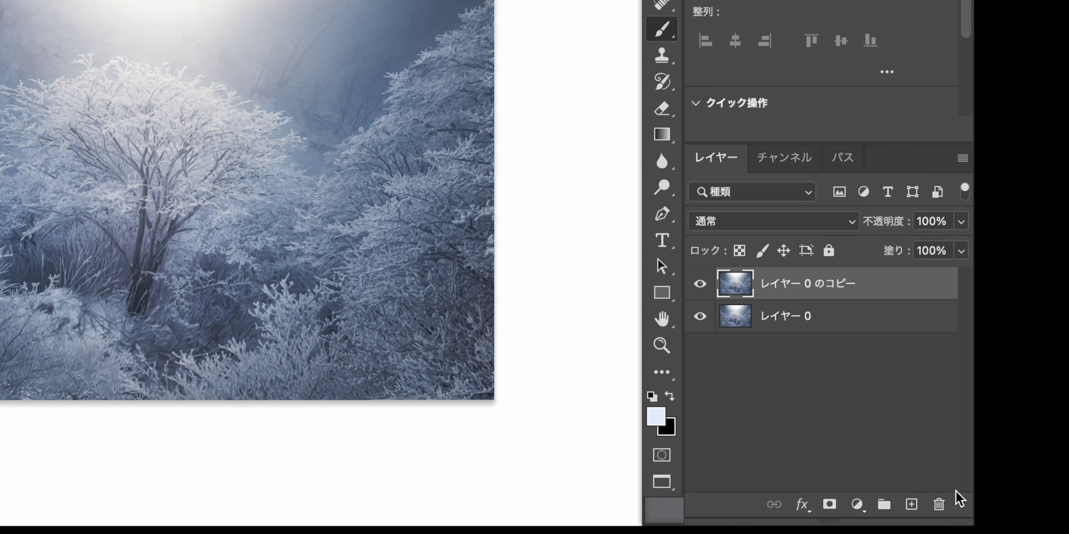
click(916, 512)
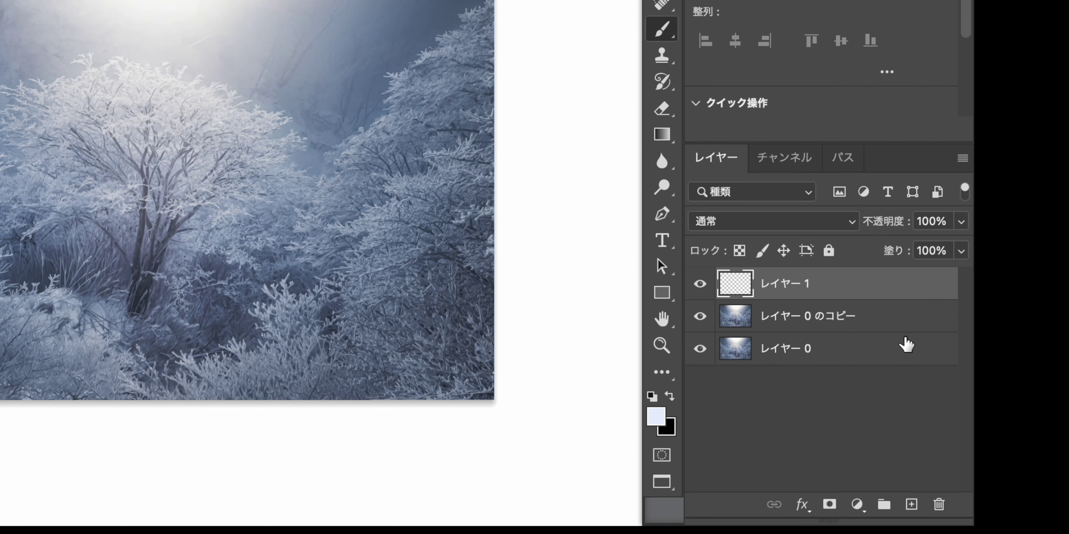
click(669, 397)
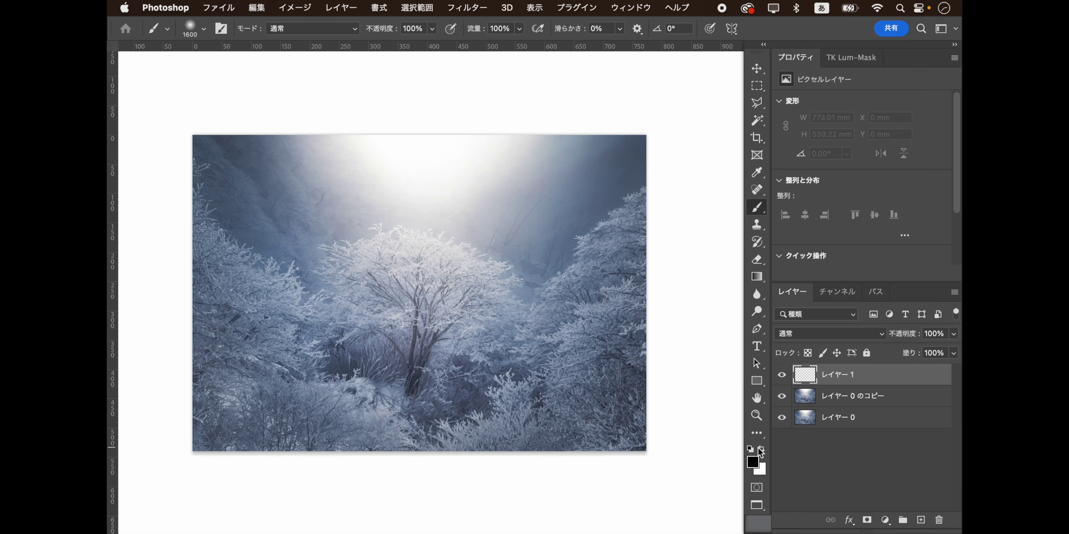
click(760, 450)
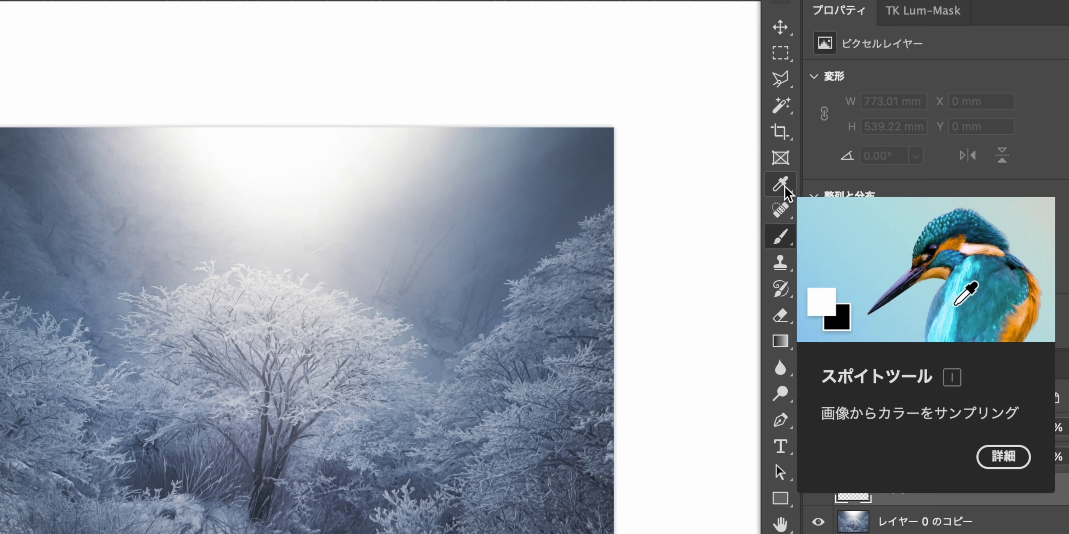
Set the foreground colour to pale blue-white #edeffd sampled near the top glow.
click(783, 184)
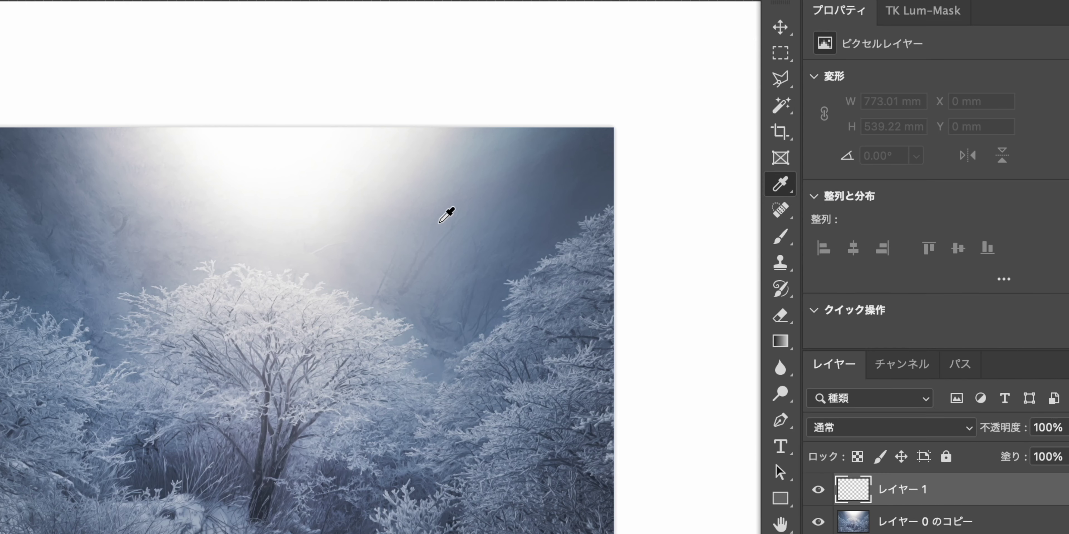
drag(414, 211, 432, 168)
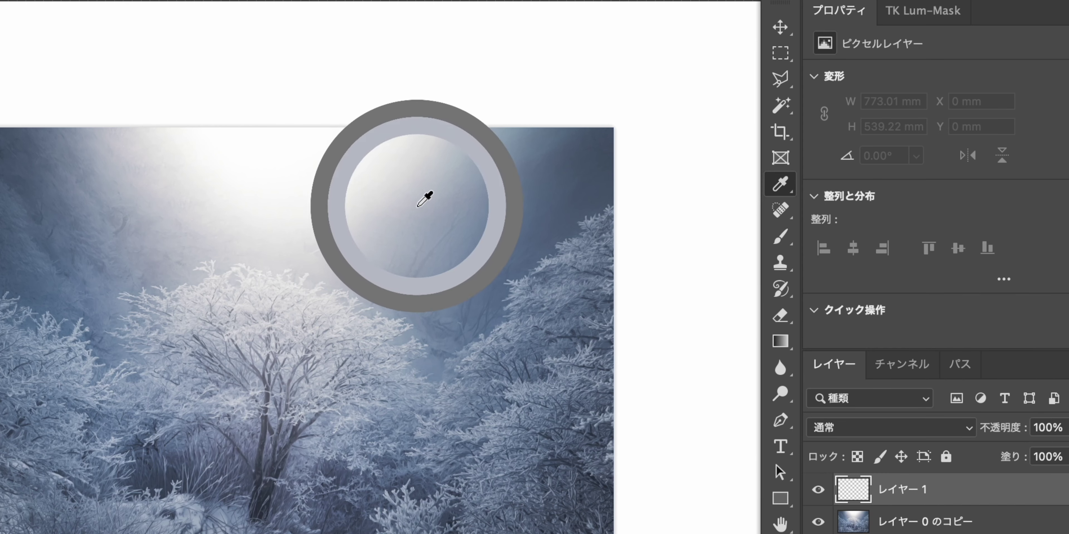
drag(432, 167, 427, 181)
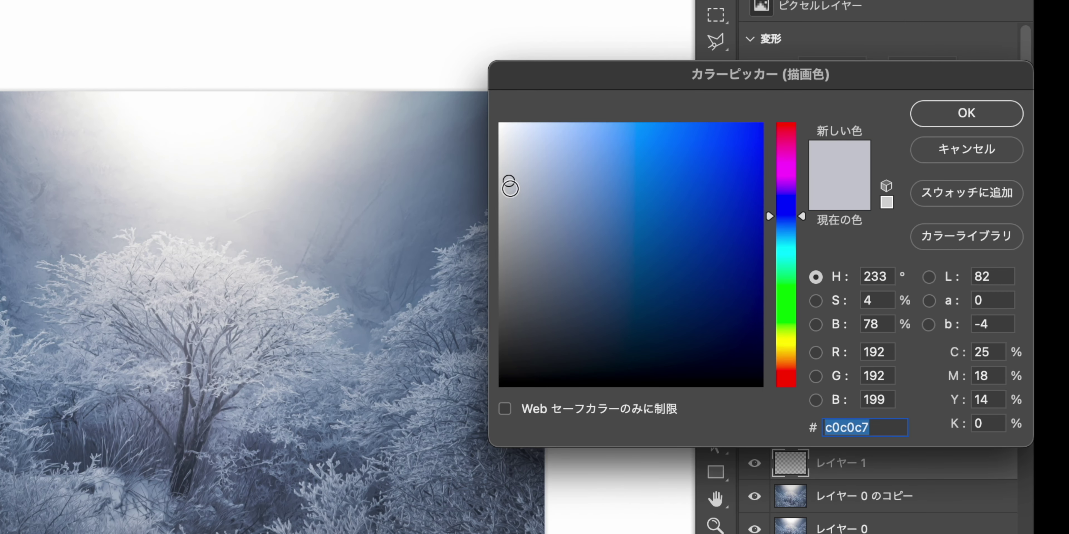
click(516, 145)
drag(516, 146, 511, 120)
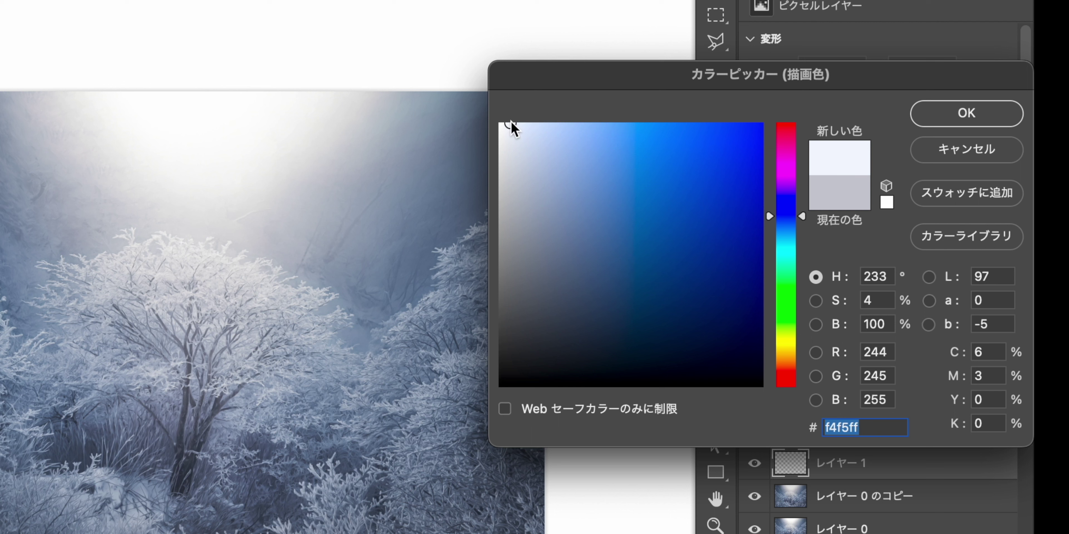
drag(515, 120, 516, 124)
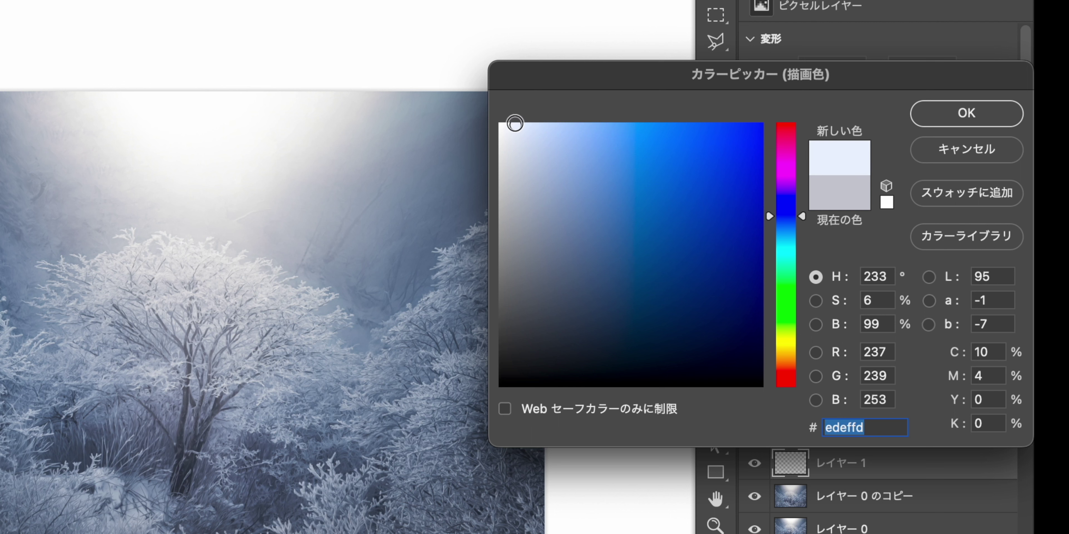
click(954, 120)
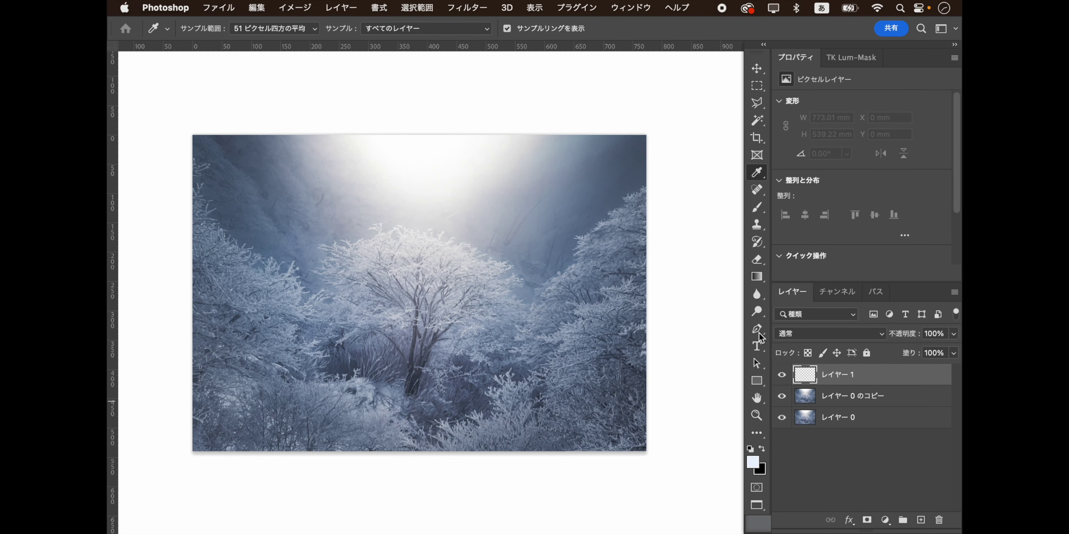
Choose a soft brush at 100% opacity and flow, 0% smoothing, size about 3500.
click(757, 209)
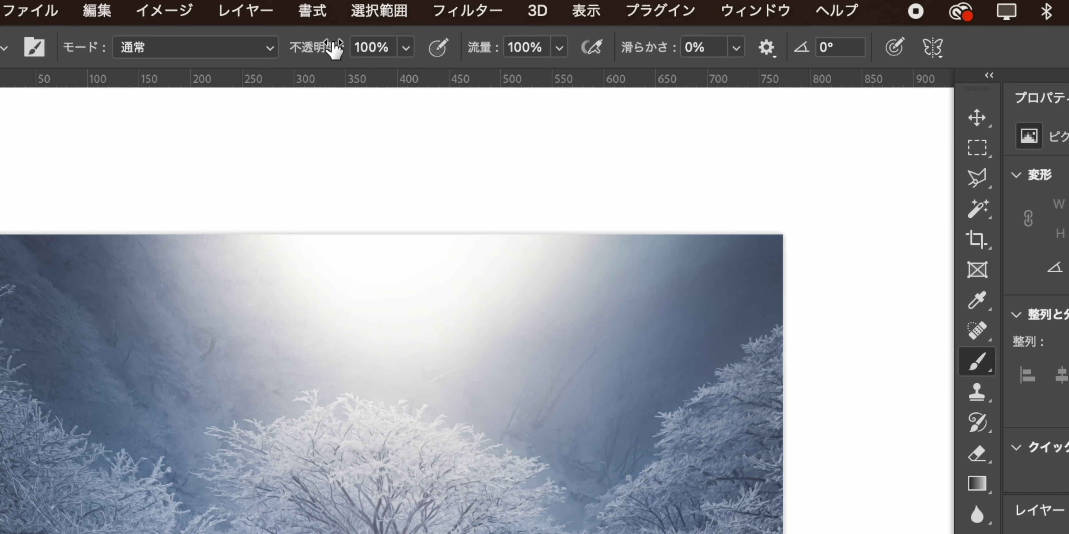
mouse_move(334, 47)
mouse_down()
mouse_move(310, 52)
mouse_move(371, 53)
mouse_up()
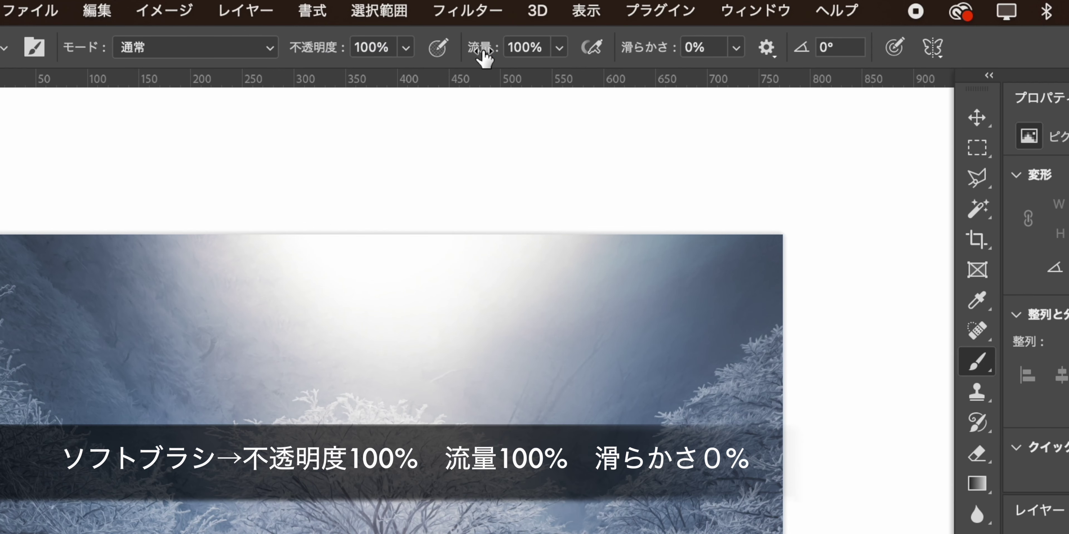
click(535, 50)
mouse_move(663, 52)
mouse_down()
mouse_move(675, 52)
mouse_move(580, 53)
mouse_up()
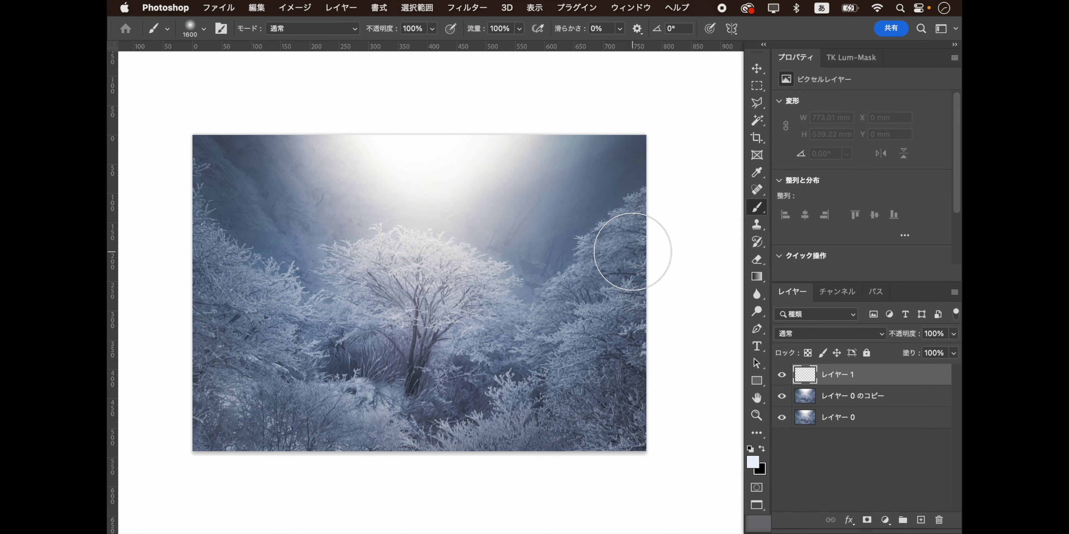
key(bracketright)
key(bracketright)
key(bracketright)
key(bracketright)
key(bracketright)
key(bracketright)
key(bracketright)
key(bracketright)
key(bracketright)
key(bracketright)
key(bracketright)
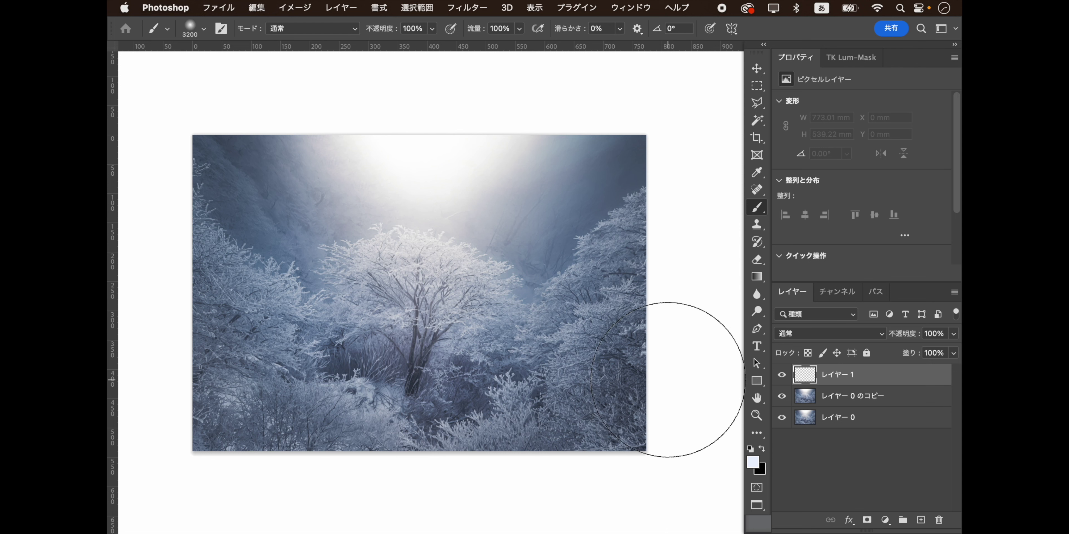
Paint soft glows on the left, lower-right and bottom-centre edges and fade the layer to 51%.
key(bracketright)
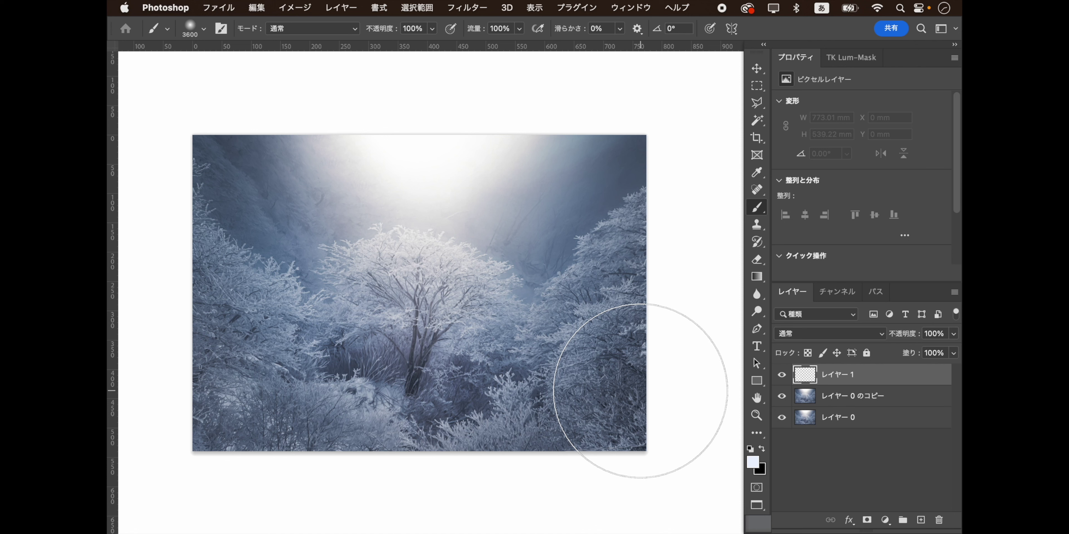
click(640, 391)
key(bracketleft)
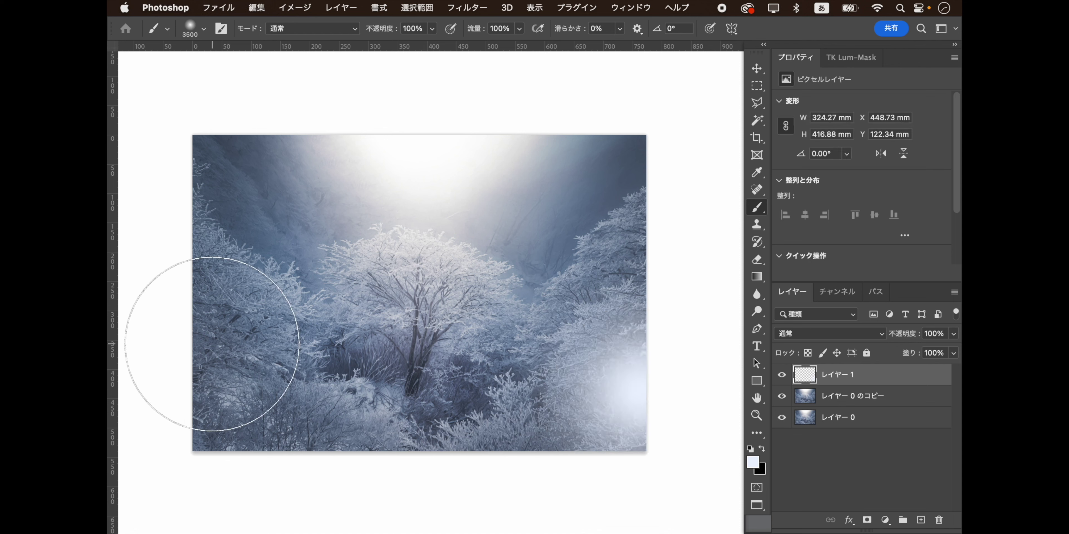
click(166, 323)
key(bracketleft)
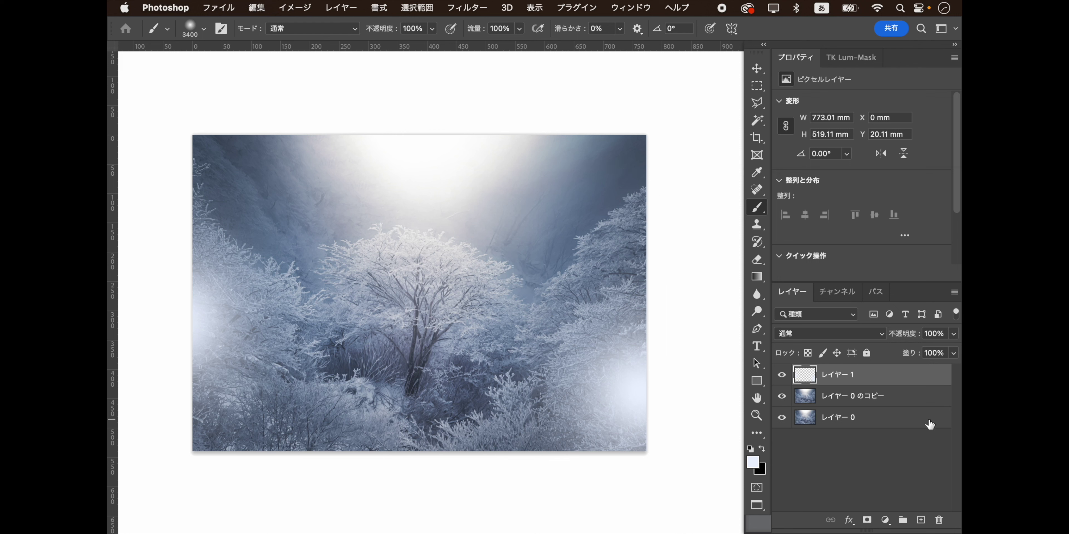
key(bracketright)
key(bracketright)
key(bracketright)
key(bracketright)
key(bracketright)
key(bracketright)
key(bracketright)
click(639, 411)
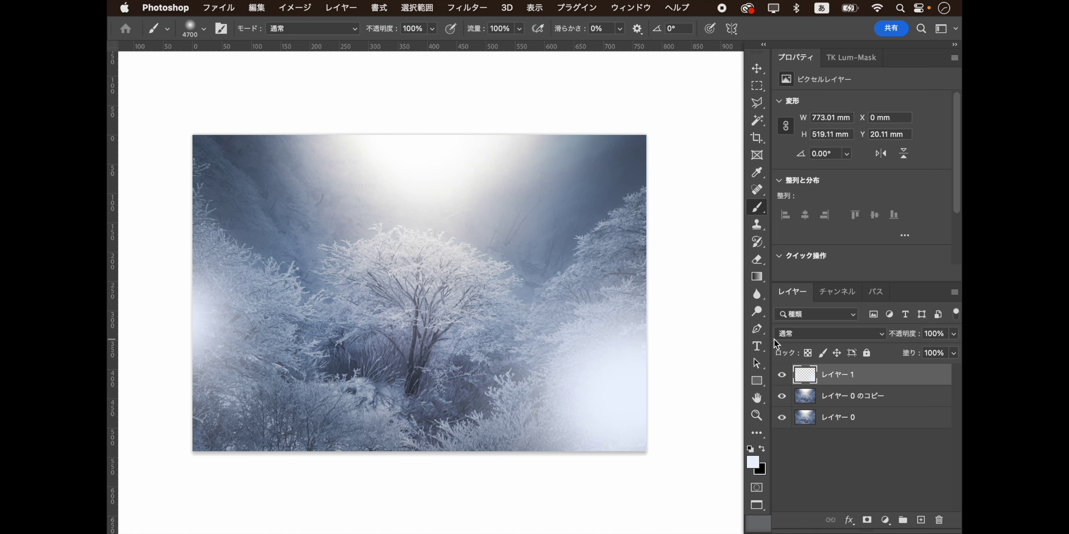
key(bracketleft)
key(bracketleft)
key(bracketleft)
key(bracketleft)
key(bracketleft)
key(bracketleft)
click(358, 465)
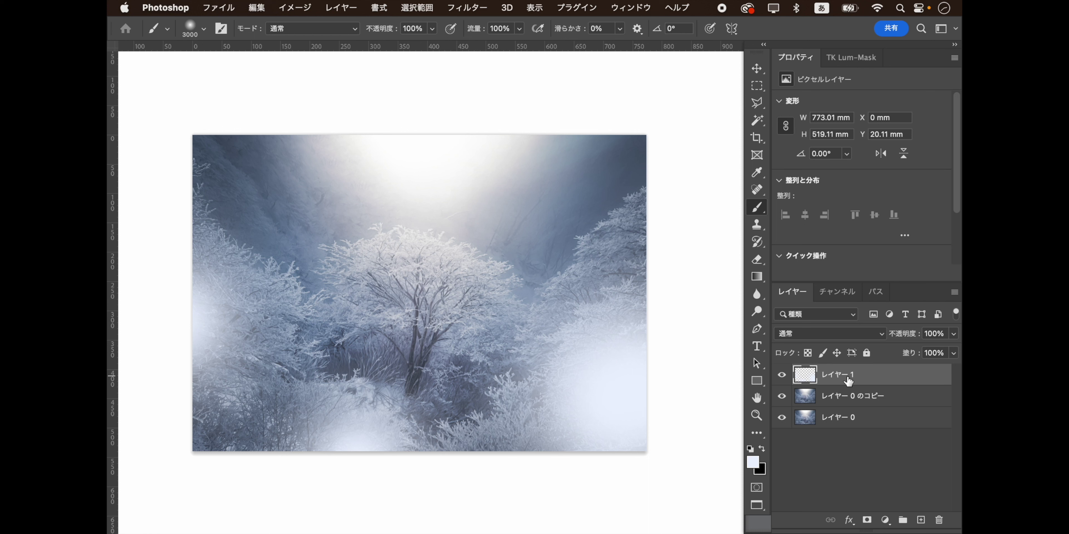
drag(915, 340, 886, 351)
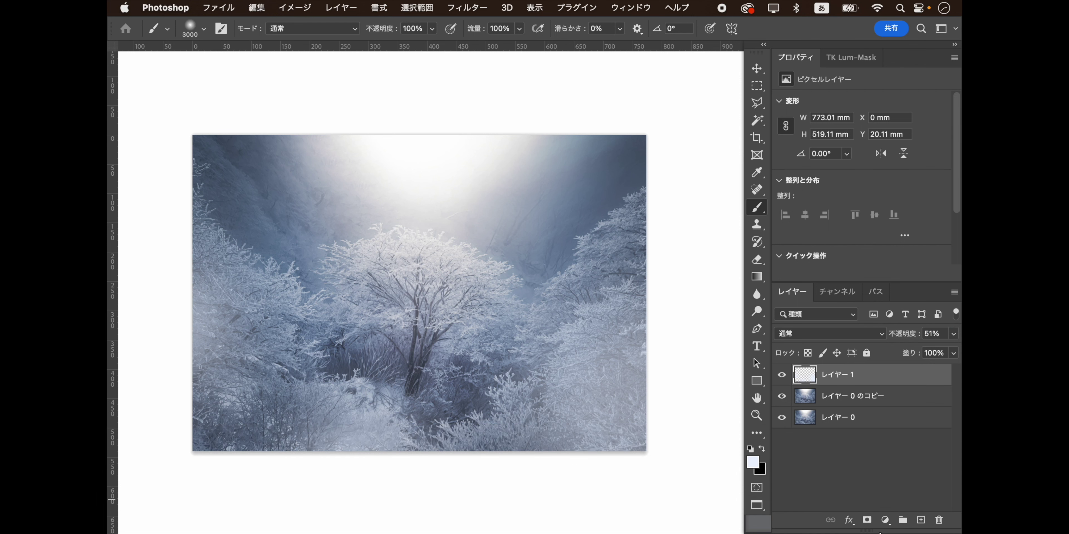
click(921, 520)
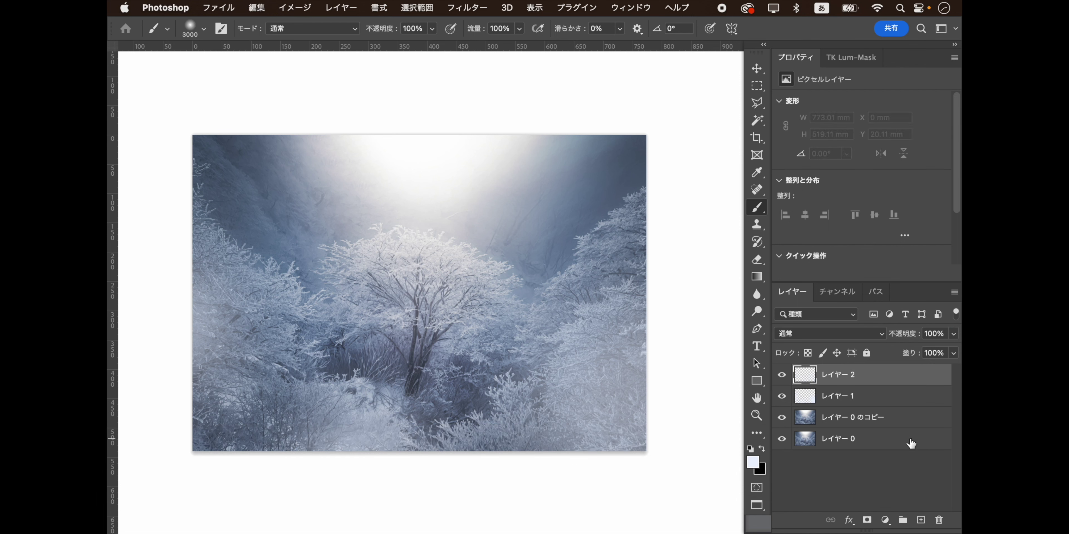
Dab bokeh orbs at the upper right, upper left, near the left trees and top-left corner.
key(bracketleft)
key(bracketleft)
key(bracketleft)
key(bracketleft)
key(bracketleft)
key(bracketleft)
key(bracketleft)
key(bracketleft)
key(bracketleft)
key(bracketleft)
key(bracketleft)
key(bracketleft)
key(bracketleft)
key(bracketright)
key(bracketright)
click(565, 204)
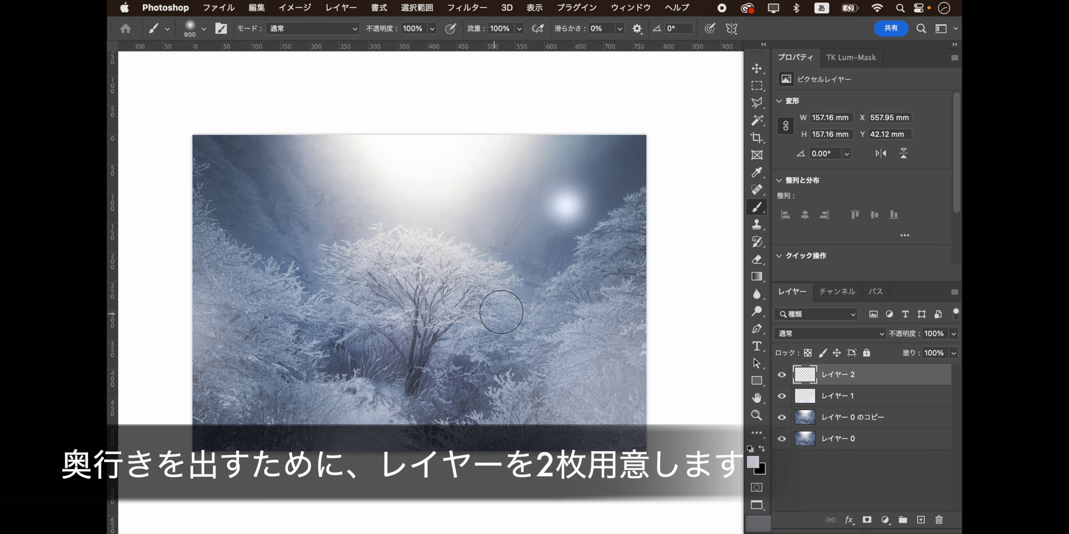
key(bracketleft)
key(bracketleft)
key(bracketleft)
click(292, 224)
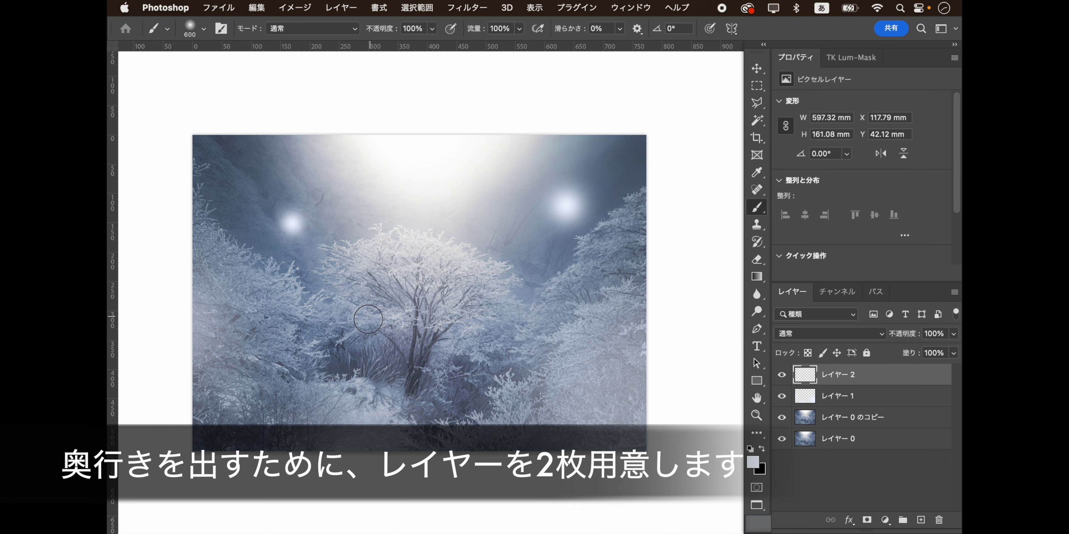
click(347, 330)
key(bracketleft)
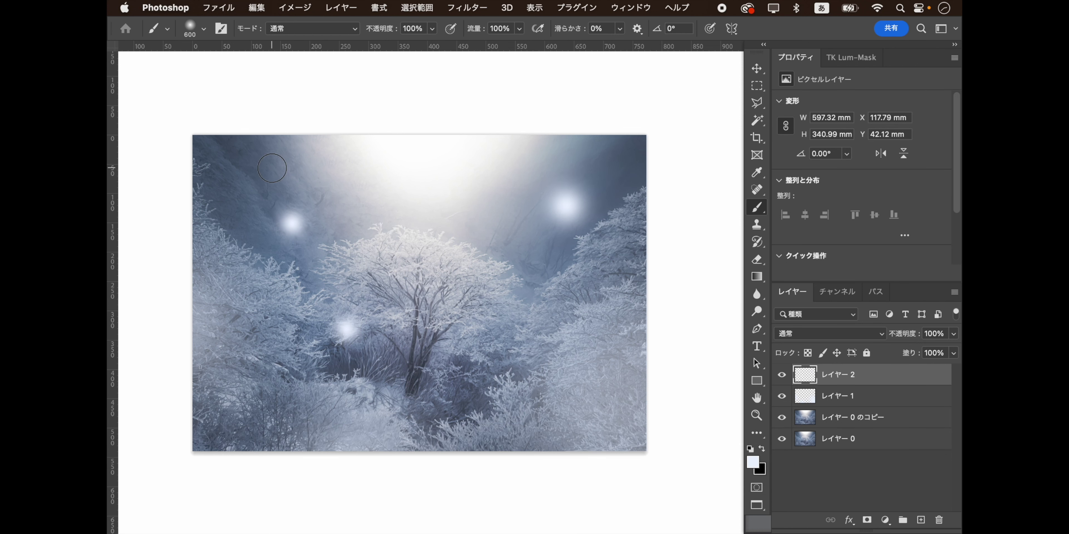
key(bracketright)
key(bracketright)
key(bracketright)
key(bracketright)
key(bracketright)
key(bracketright)
key(bracketright)
click(237, 141)
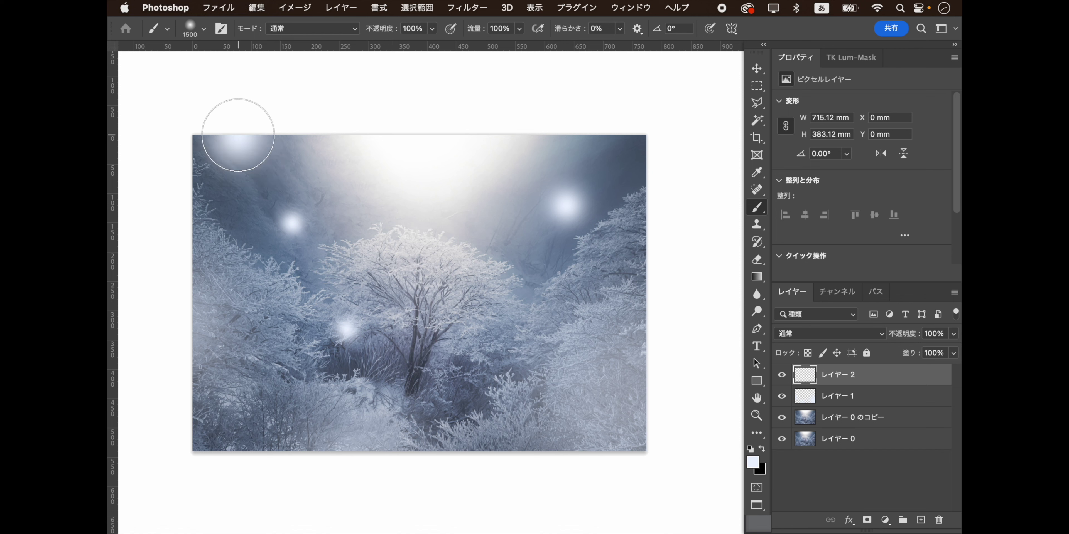
Add orbs on the right side and top-right corner, then fade the layer to 50%.
key(bracketleft)
key(bracketleft)
key(bracketleft)
click(559, 267)
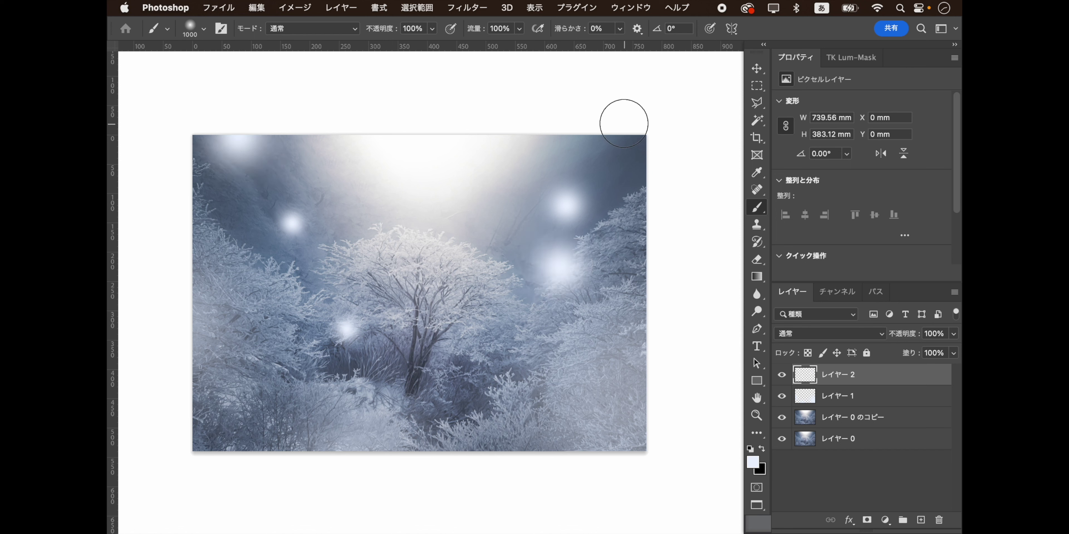
click(616, 133)
key(bracketright)
key(bracketright)
key(bracketright)
click(665, 196)
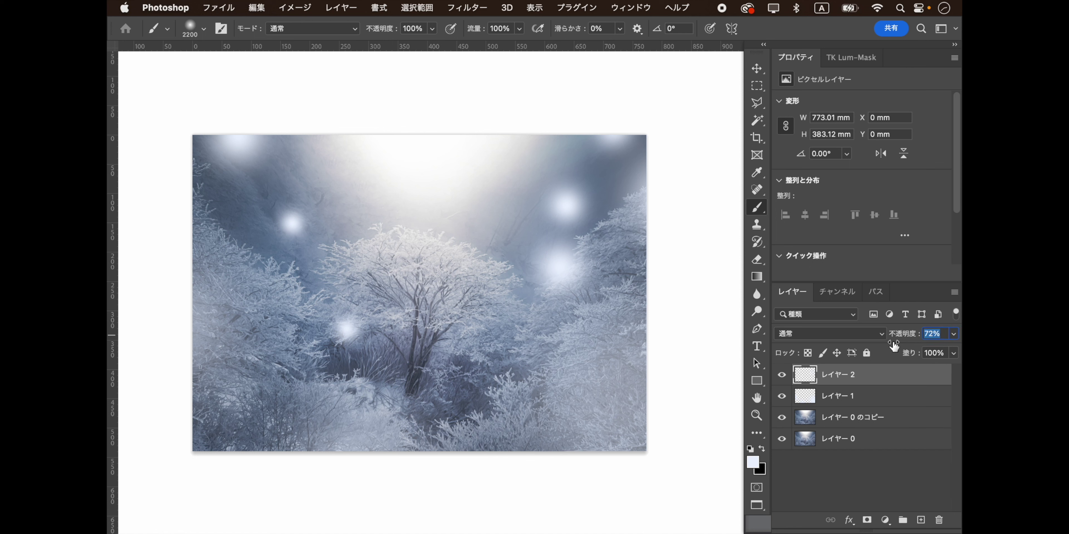
drag(912, 339, 891, 344)
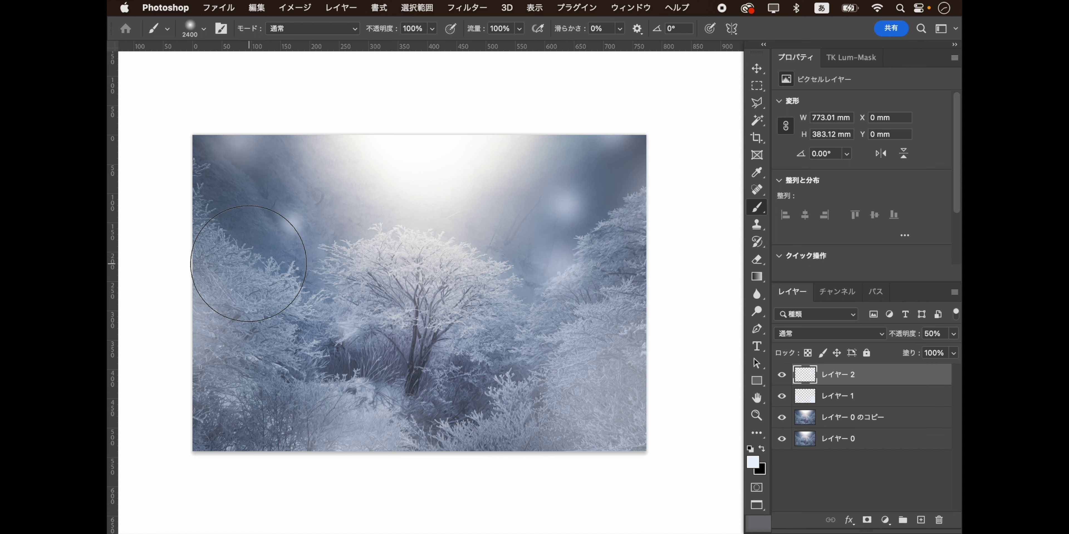
Add tiny orbs on the left and upper corners and fade the orb layer until faint.
key(bracketleft)
key(bracketleft)
key(bracketleft)
click(241, 219)
key(bracketleft)
key(bracketleft)
key(bracketleft)
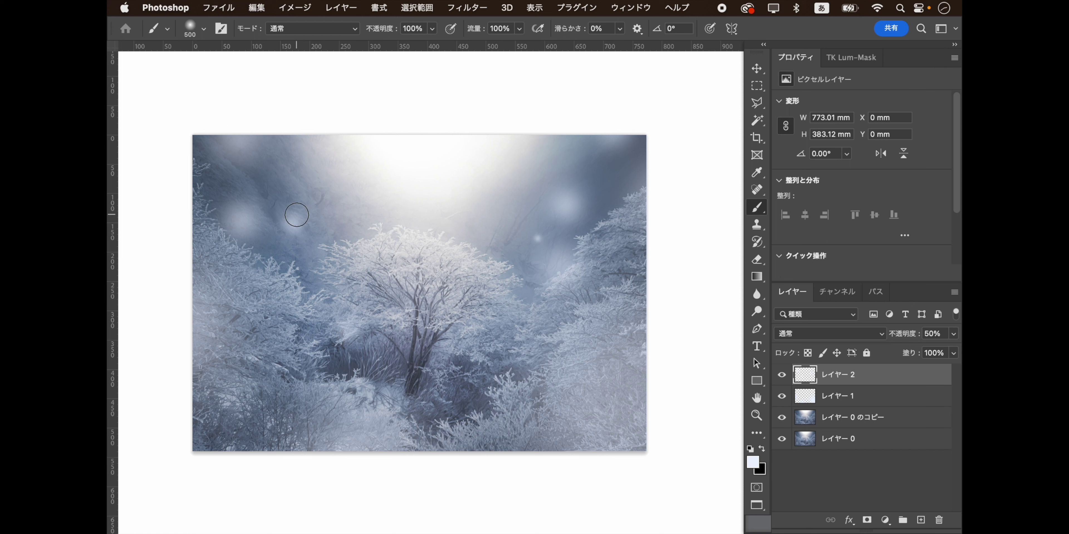
click(286, 185)
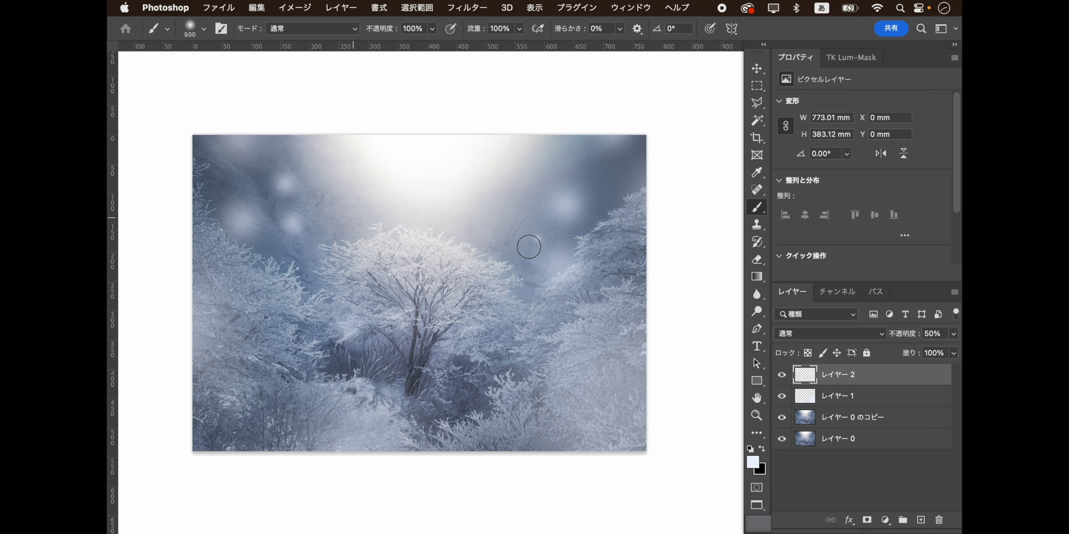
click(617, 189)
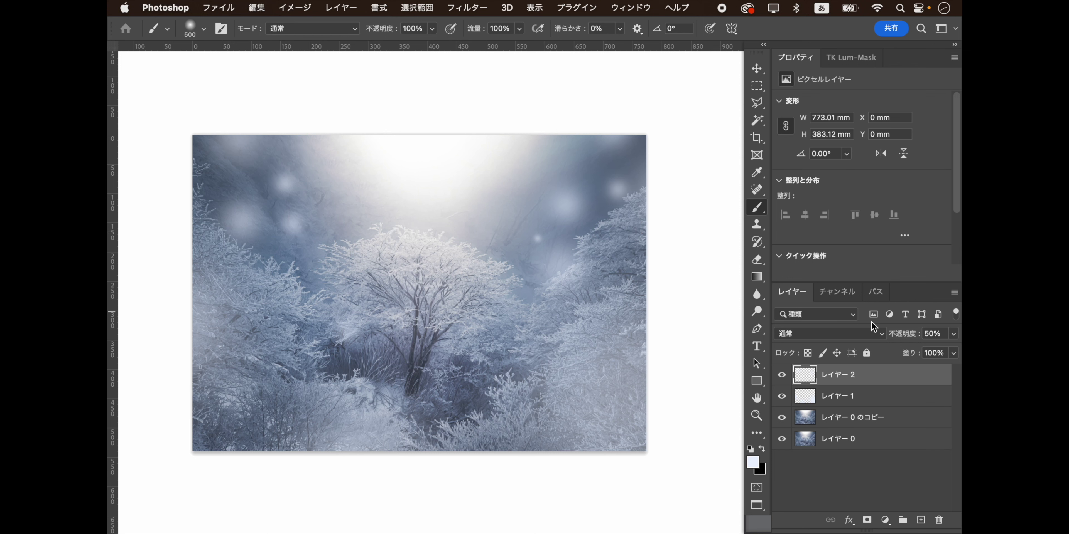
drag(902, 336, 876, 340)
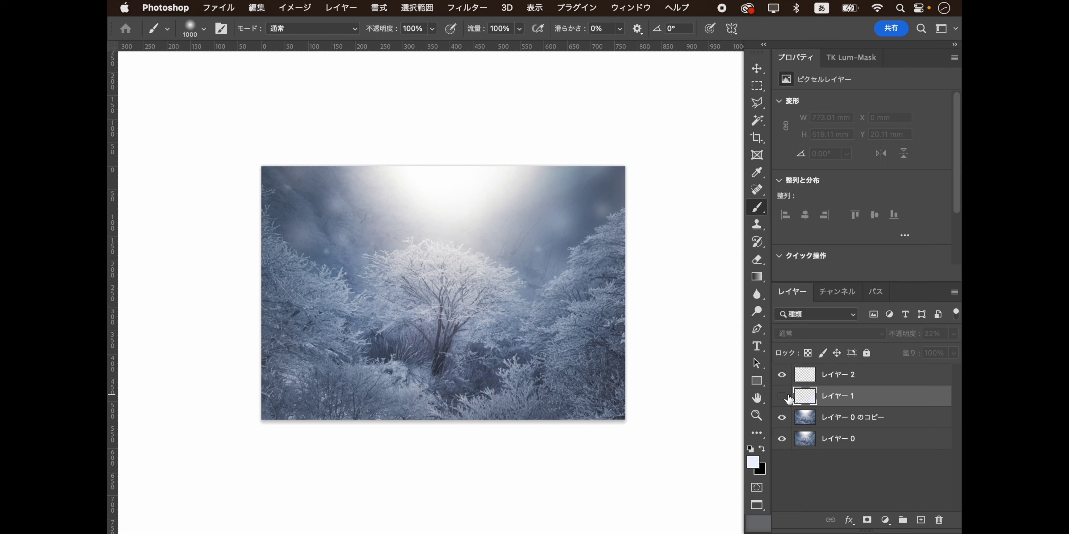
Delete the old foreground glow layer and add a new empty layer, レイヤー 3.
click(787, 397)
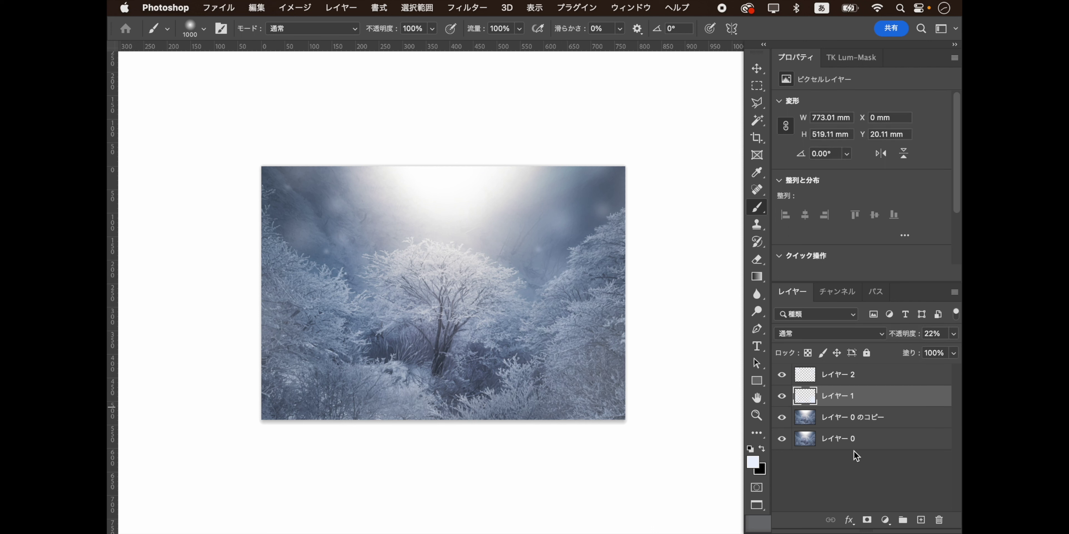
click(940, 520)
click(920, 520)
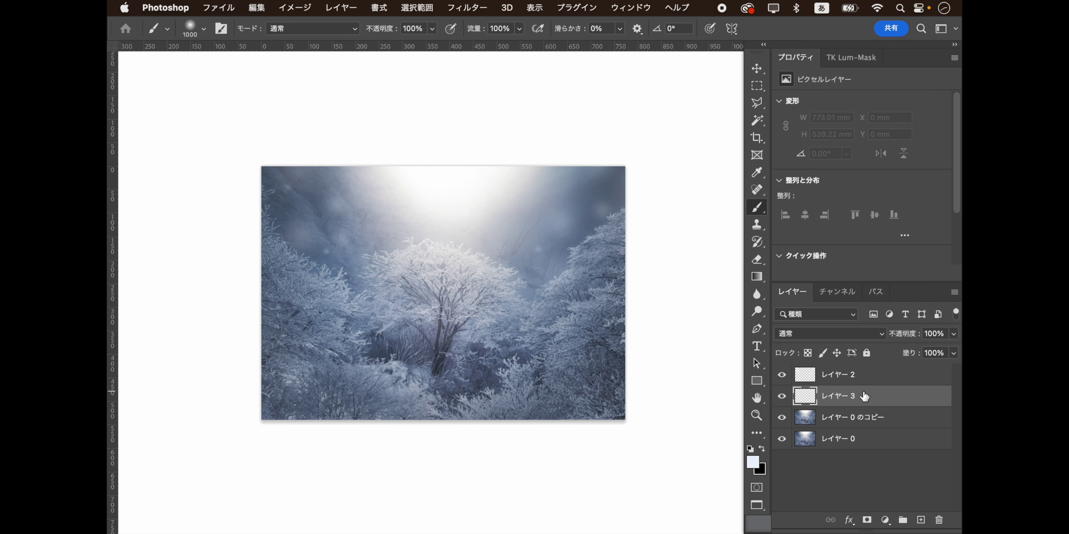
Paint large soft white glows at the right, lower left and upper left, then fade the layer's opacity.
key(bracketright)
key(bracketright)
key(bracketright)
key(bracketright)
key(bracketright)
key(bracketright)
key(bracketright)
key(bracketright)
click(580, 332)
click(384, 367)
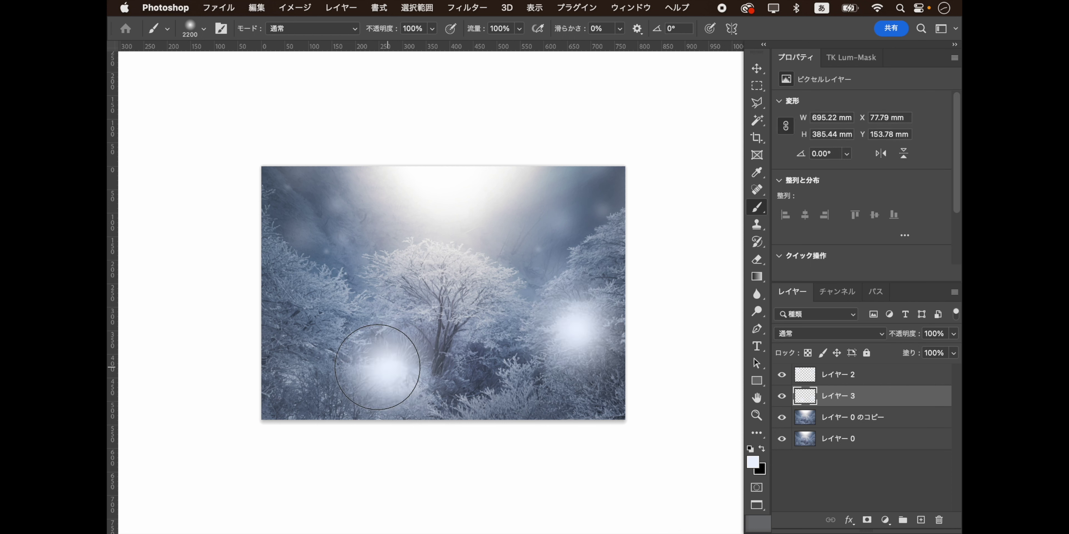
click(310, 245)
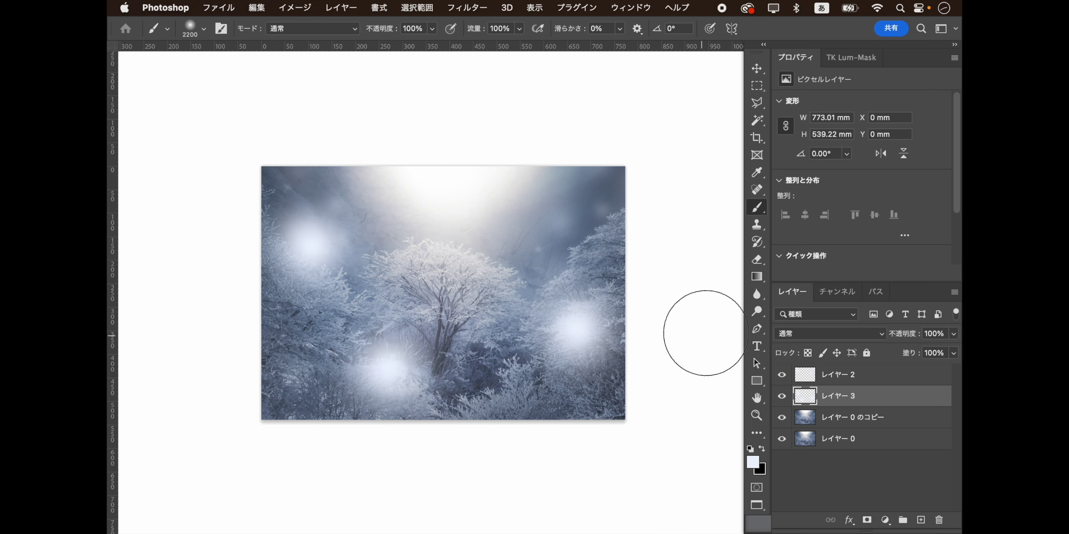
key(super+z)
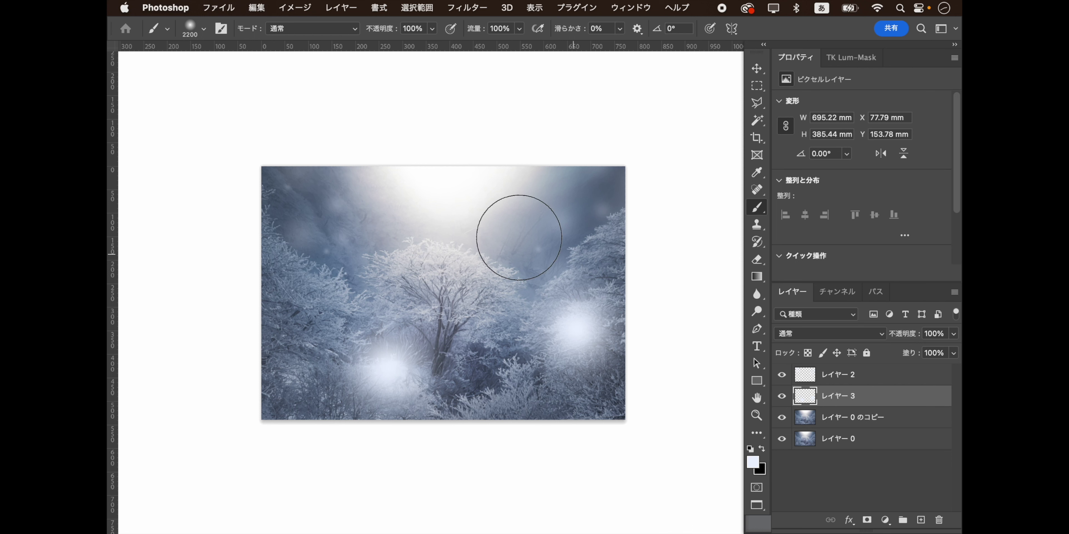
key(bracketleft)
key(bracketleft)
key(bracketleft)
key(bracketleft)
key(bracketleft)
key(bracketleft)
click(306, 281)
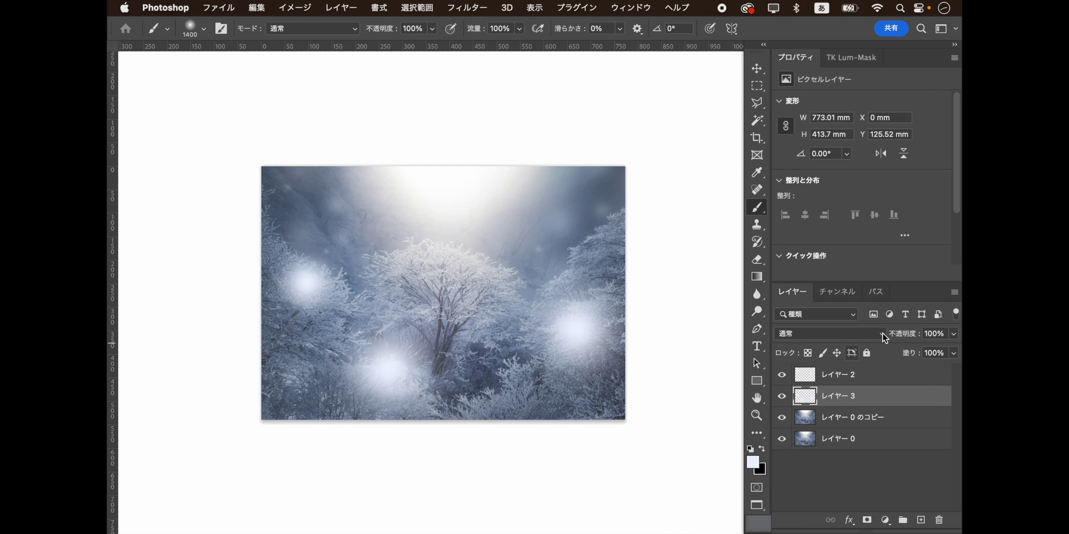
mouse_move(900, 337)
mouse_down()
mouse_move(833, 348)
mouse_move(901, 338)
mouse_up()
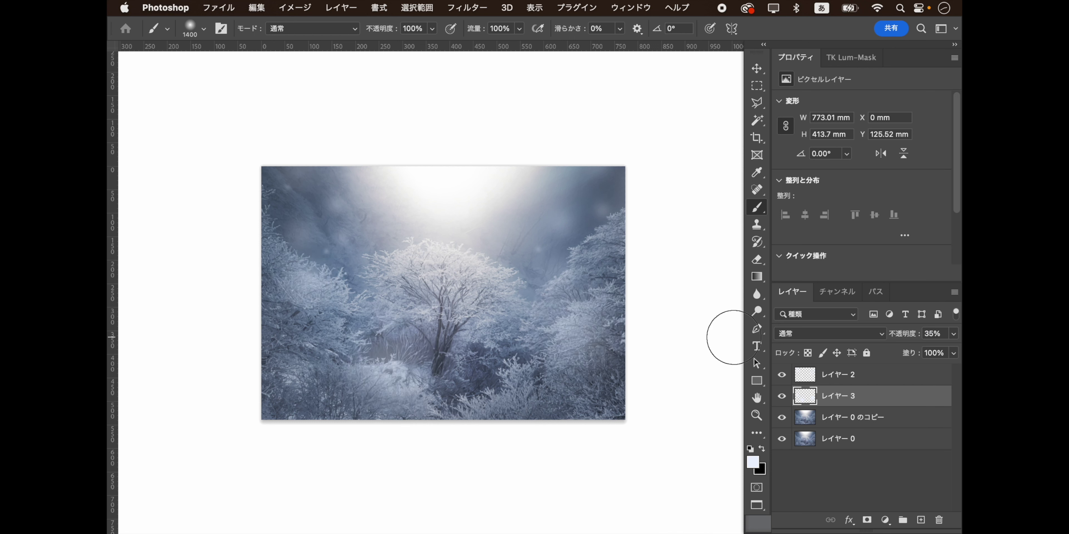
Dab smaller soft orbs in the upper left, the upper-right sky and beside the central tree, at 41% opacity.
key(bracketleft)
key(bracketleft)
key(bracketleft)
key(bracketleft)
key(bracketleft)
key(bracketleft)
click(312, 186)
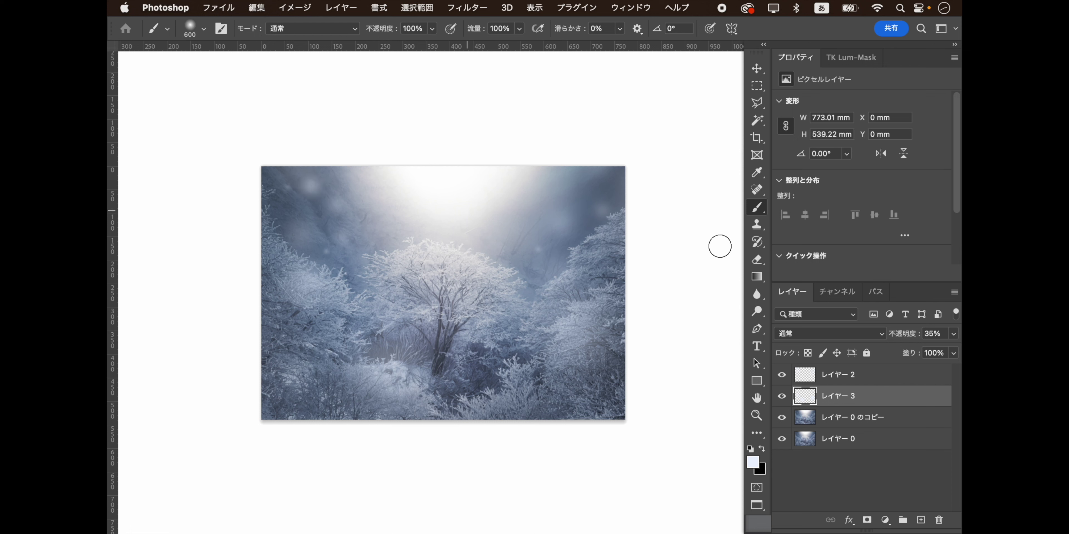
key(bracketright)
key(bracketright)
key(bracketright)
click(589, 194)
key(bracketleft)
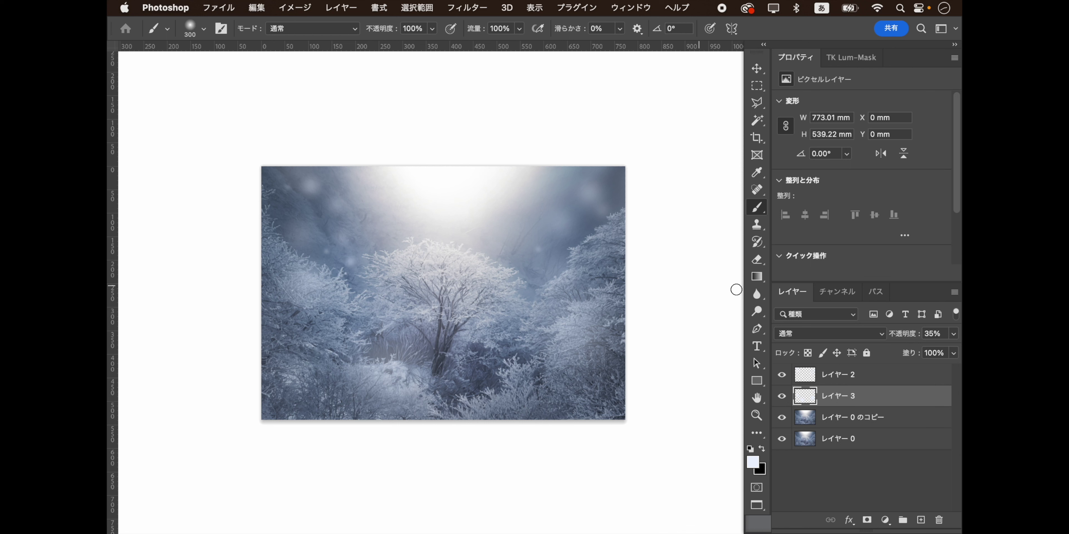
key(bracketright)
key(bracketright)
key(bracketright)
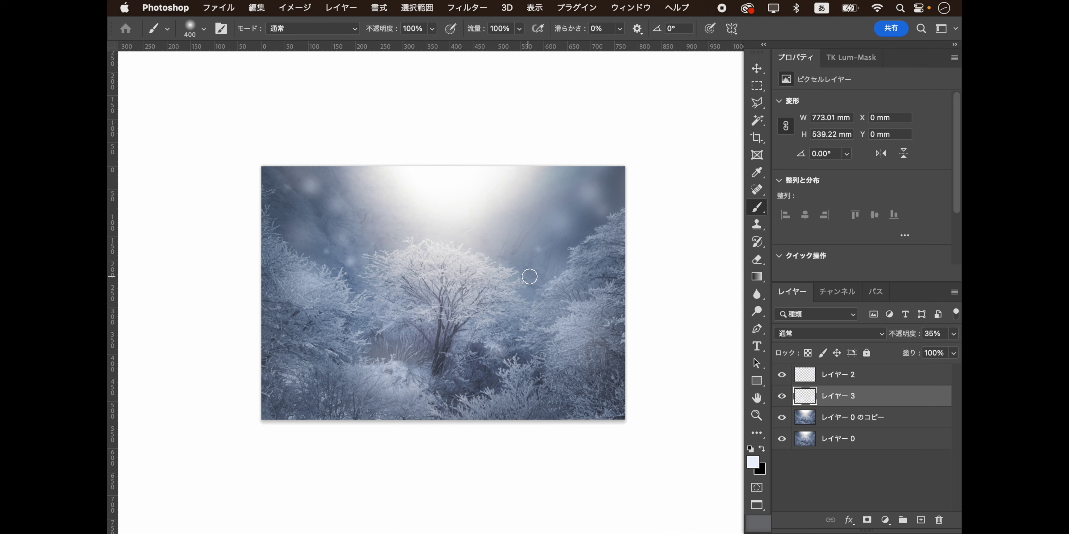
click(538, 271)
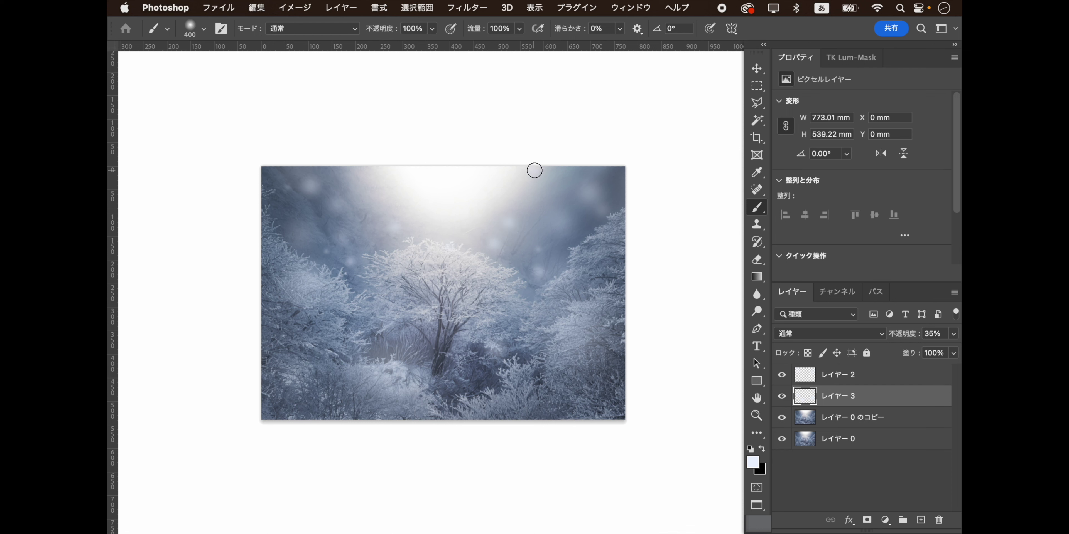
key(bracketleft)
key(bracketleft)
key(bracketleft)
key(bracketright)
key(bracketleft)
key(bracketleft)
drag(903, 334, 906, 338)
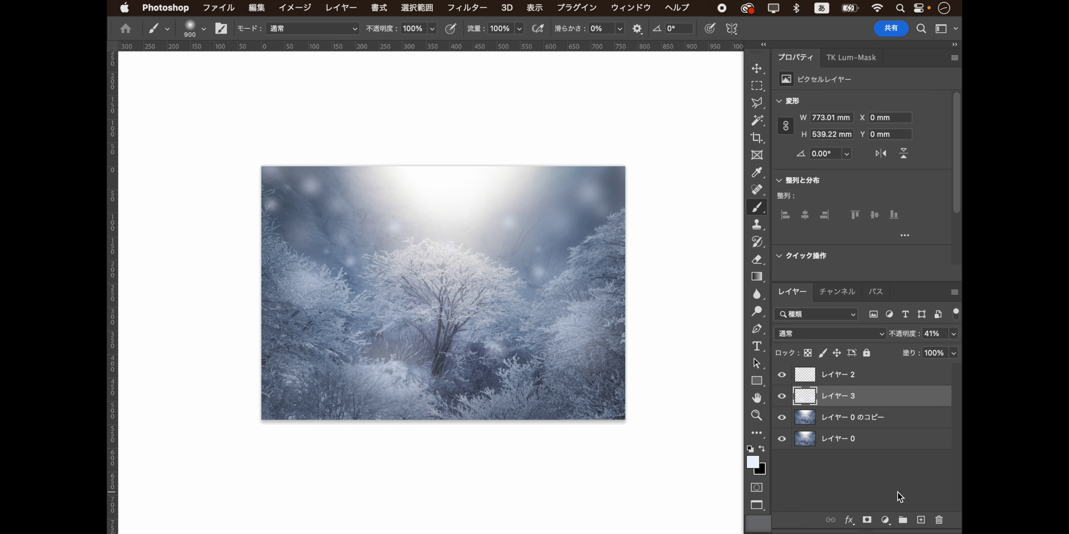
On a new top layer, paint broad soft white light across the upper sky and top centre.
click(914, 375)
click(921, 520)
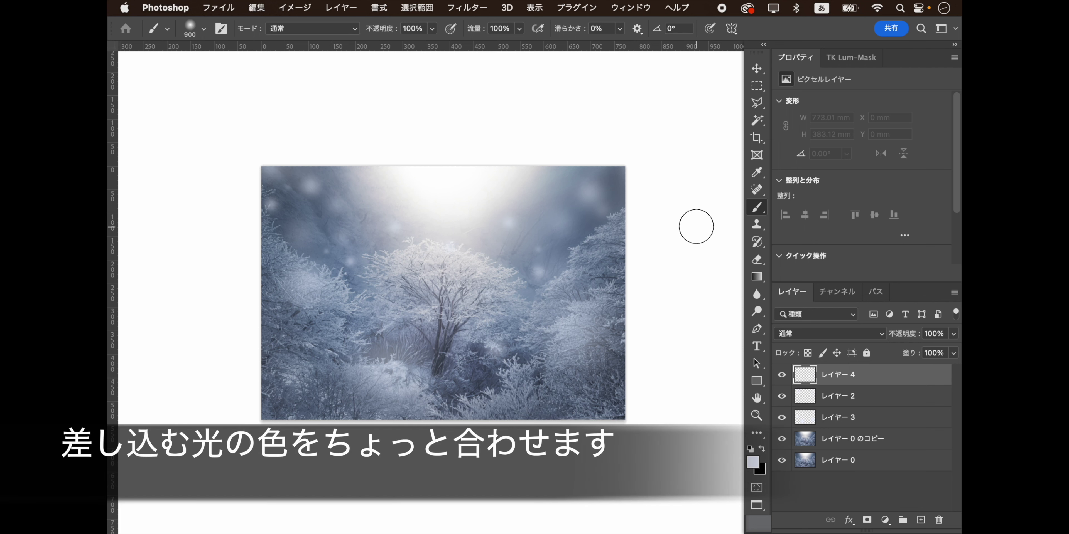
key(bracketright)
key(bracketright)
key(bracketright)
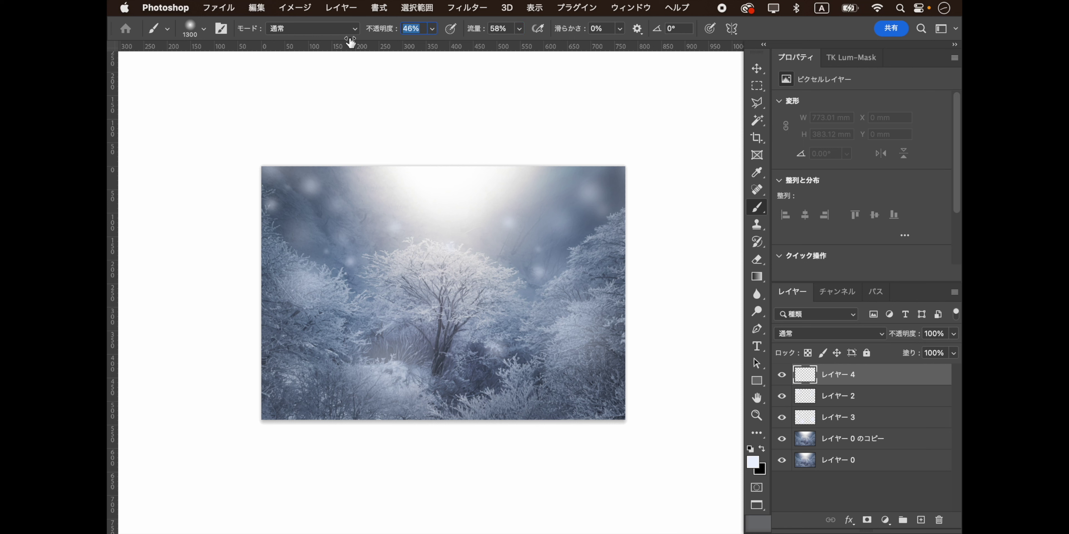
drag(433, 218, 443, 234)
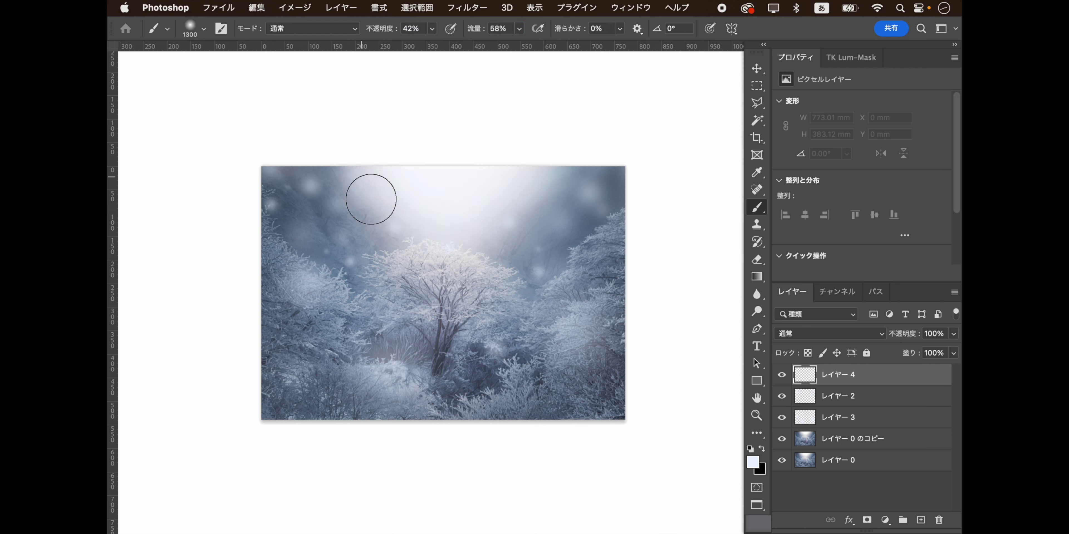
mouse_move(494, 238)
mouse_down()
mouse_move(446, 241)
mouse_move(423, 161)
mouse_up()
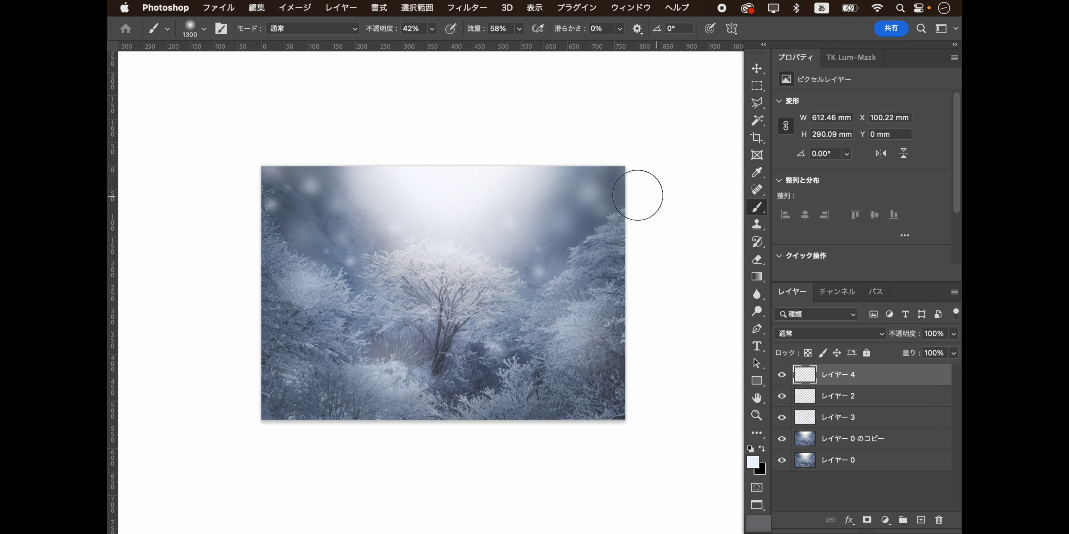
Set the light layer to Overlay and add light down over the central tree, at 11% opacity.
click(876, 336)
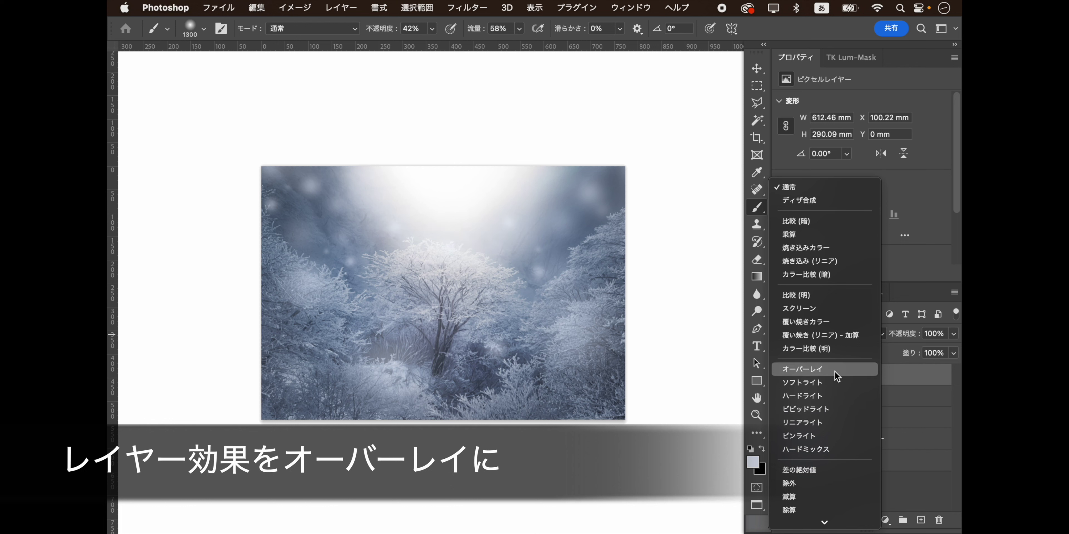
click(837, 370)
mouse_move(881, 339)
mouse_down()
mouse_move(830, 340)
mouse_move(855, 341)
mouse_move(836, 353)
mouse_up()
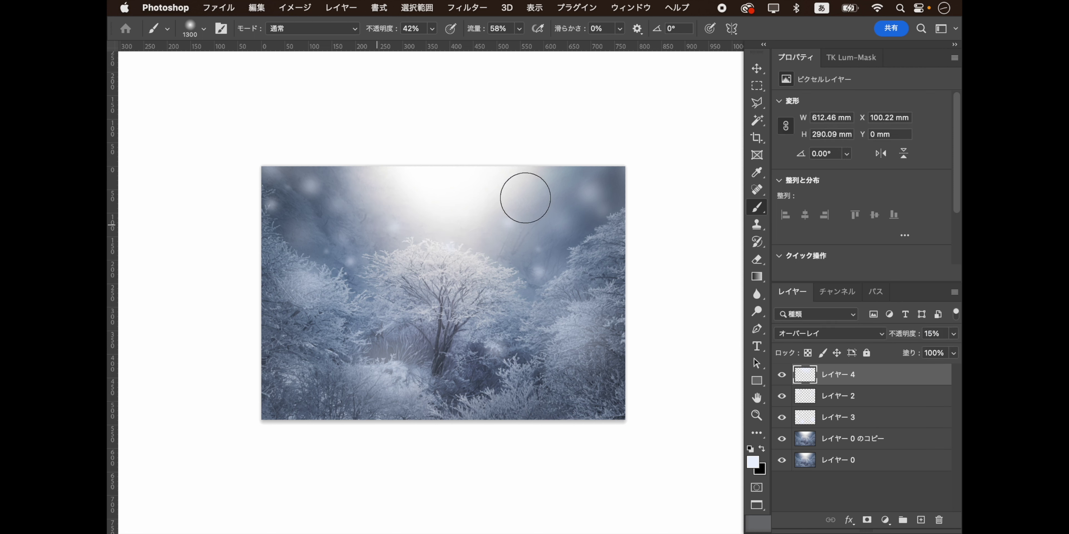
click(355, 163)
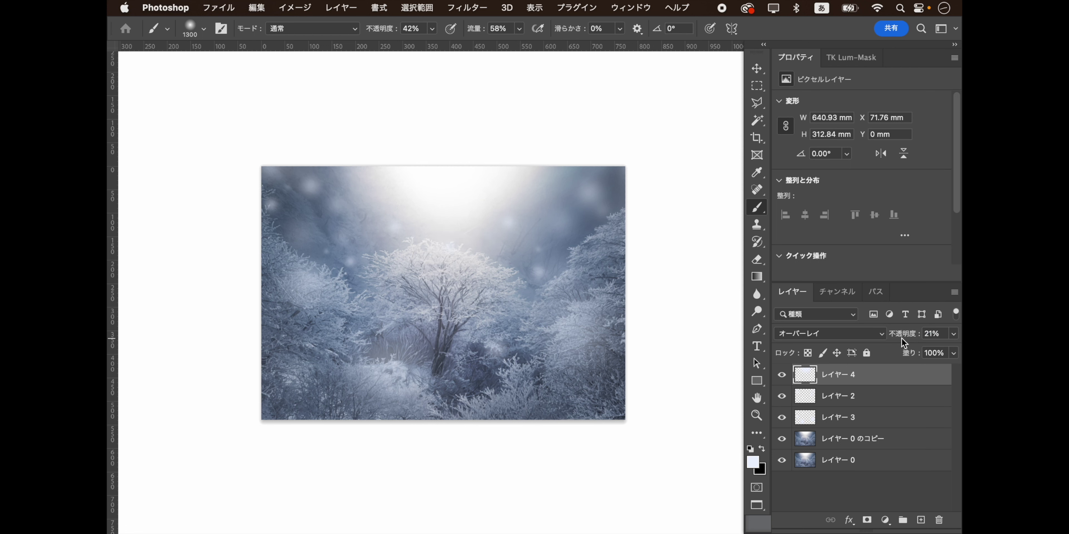
click(442, 268)
key(shift+Down)
scroll(548, 344, down, 1)
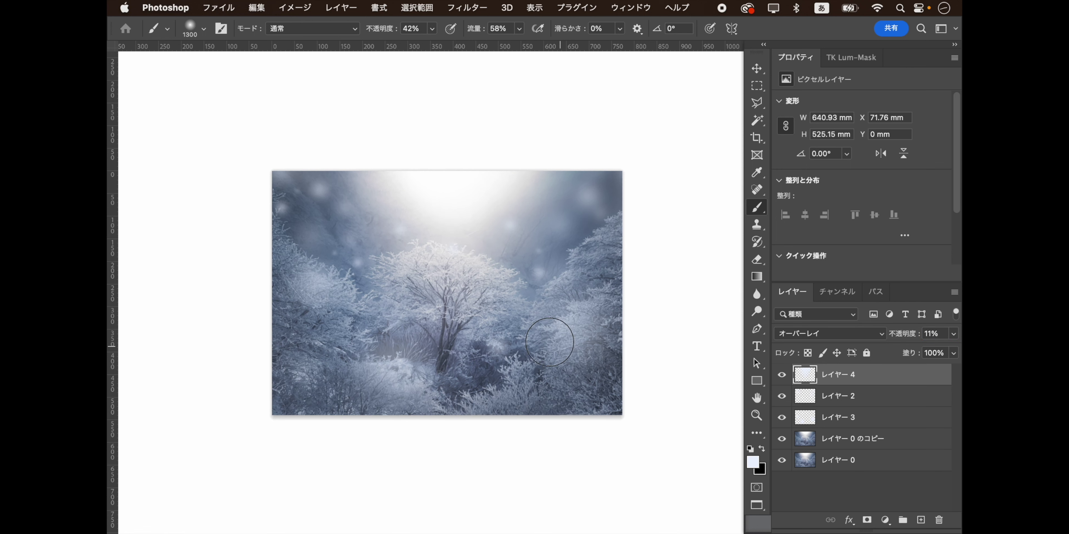
scroll(565, 354, down, 1)
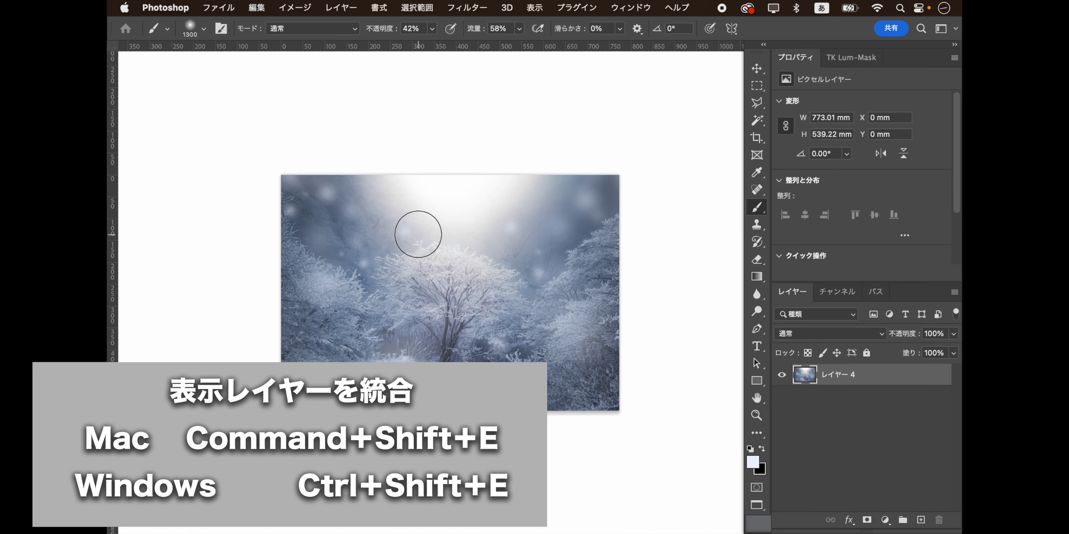
Return to Standard Screen Mode, then close DSC06930-Edit-2 and save its changes.
click(823, 429)
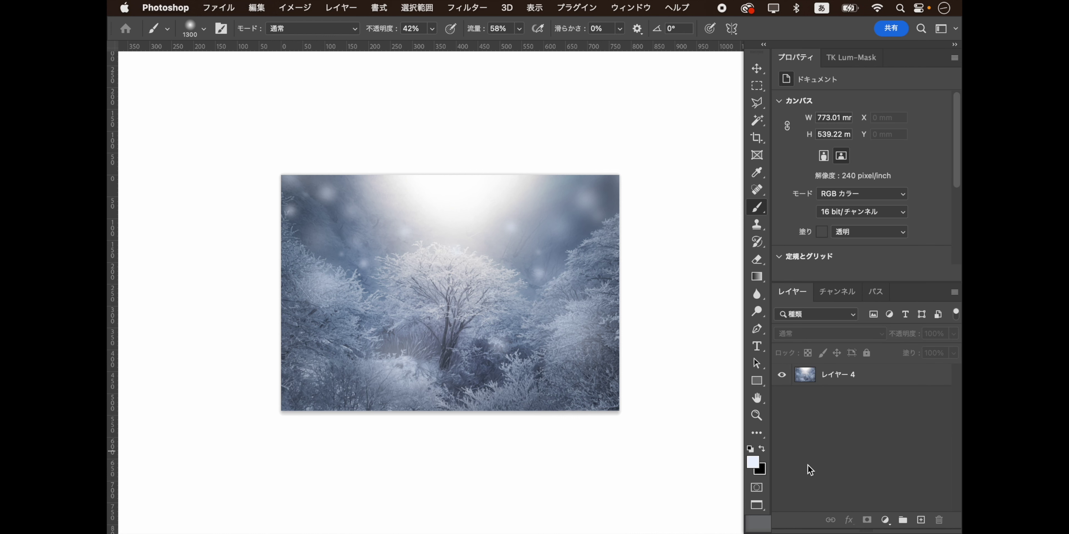
click(765, 508)
click(814, 501)
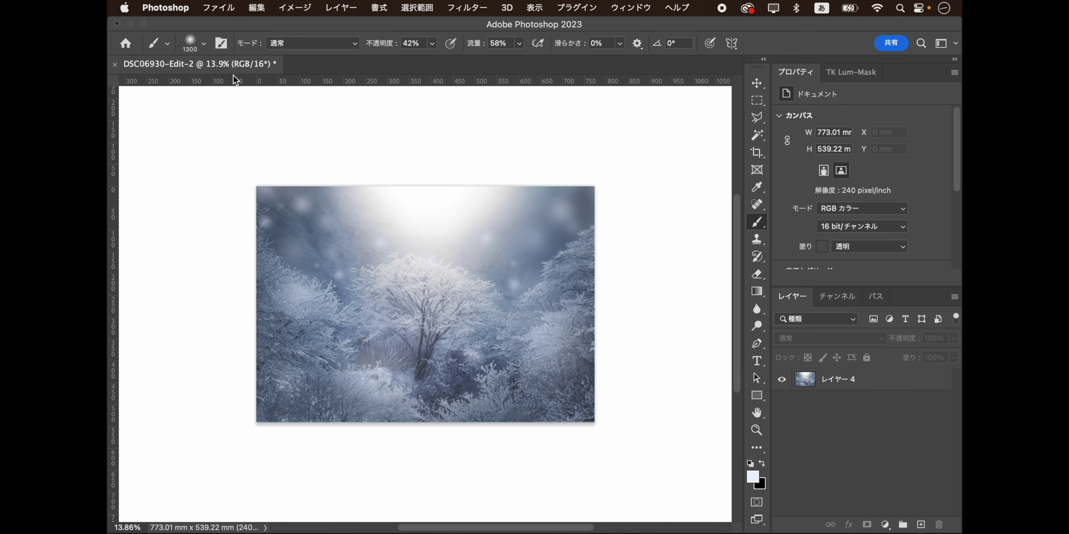
click(115, 64)
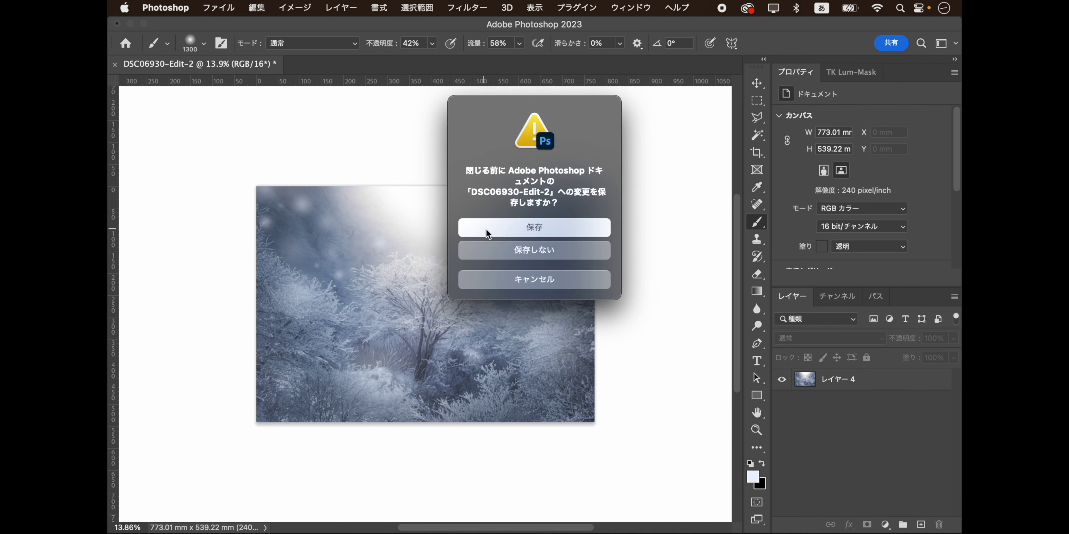
click(512, 227)
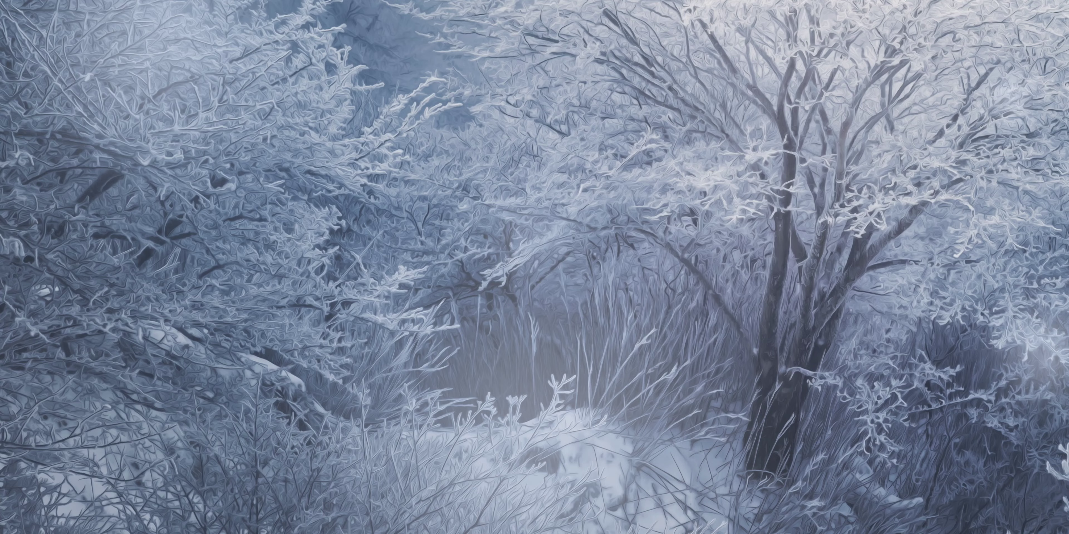